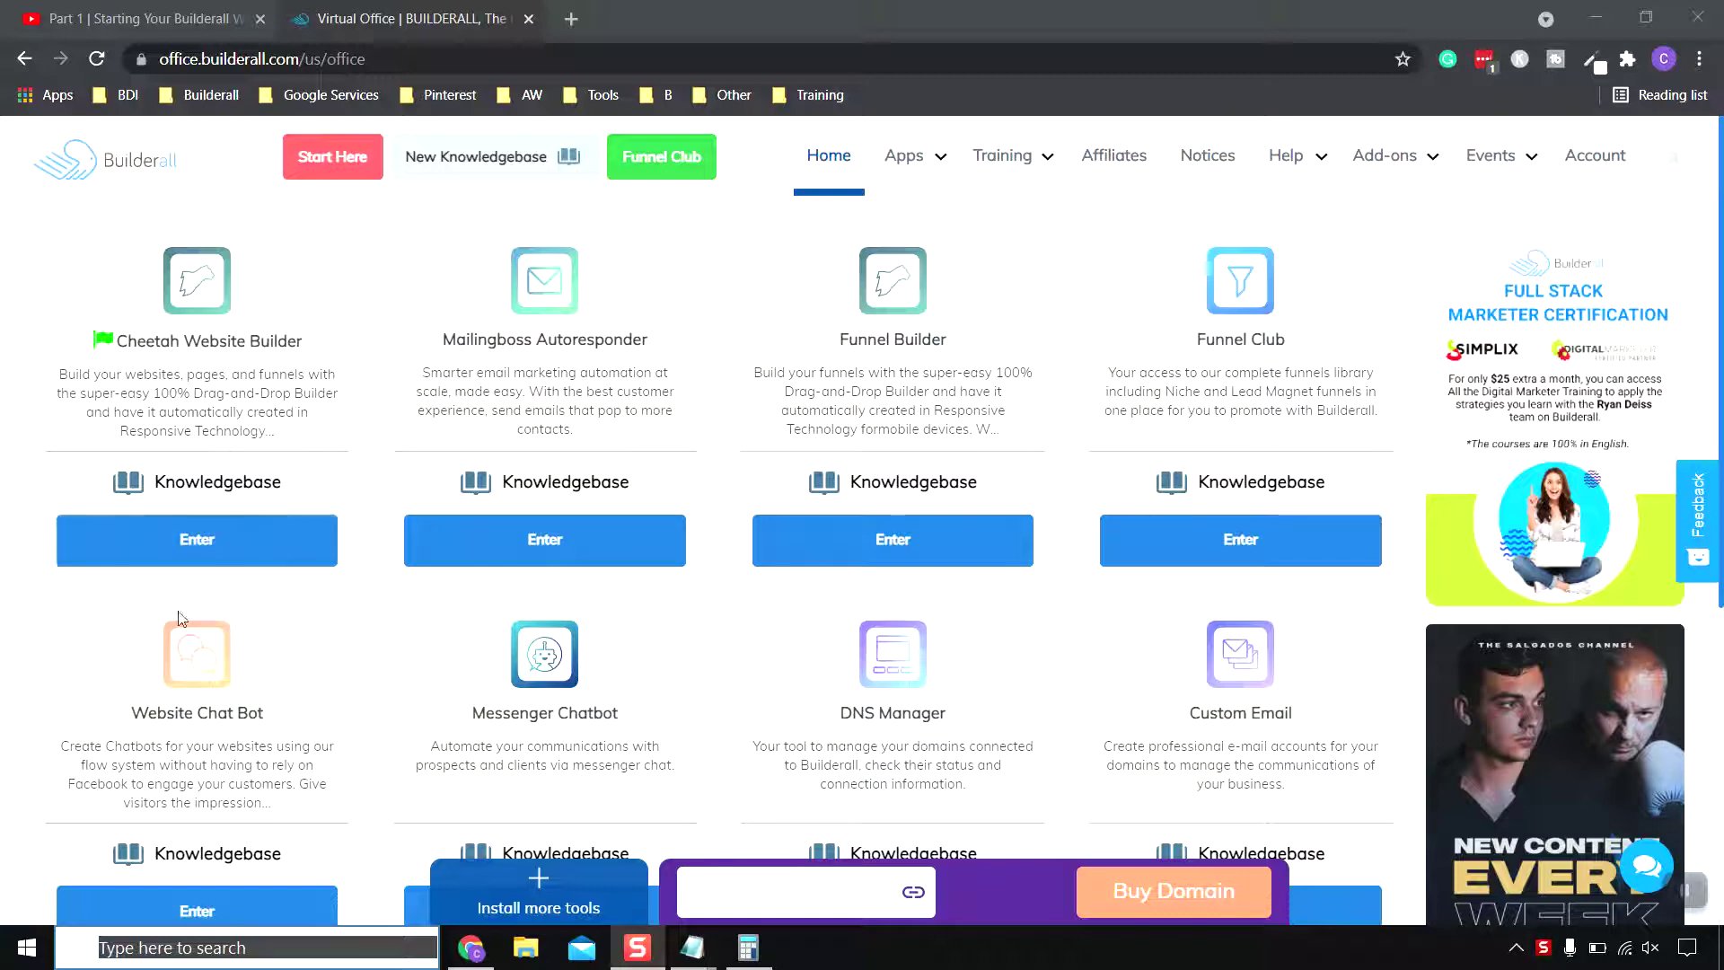
- Open the Cheetah Website Builder and open the Animal Rescue Clinic site for editing
{"action": "left_click", "coordinate": [296, 541]}
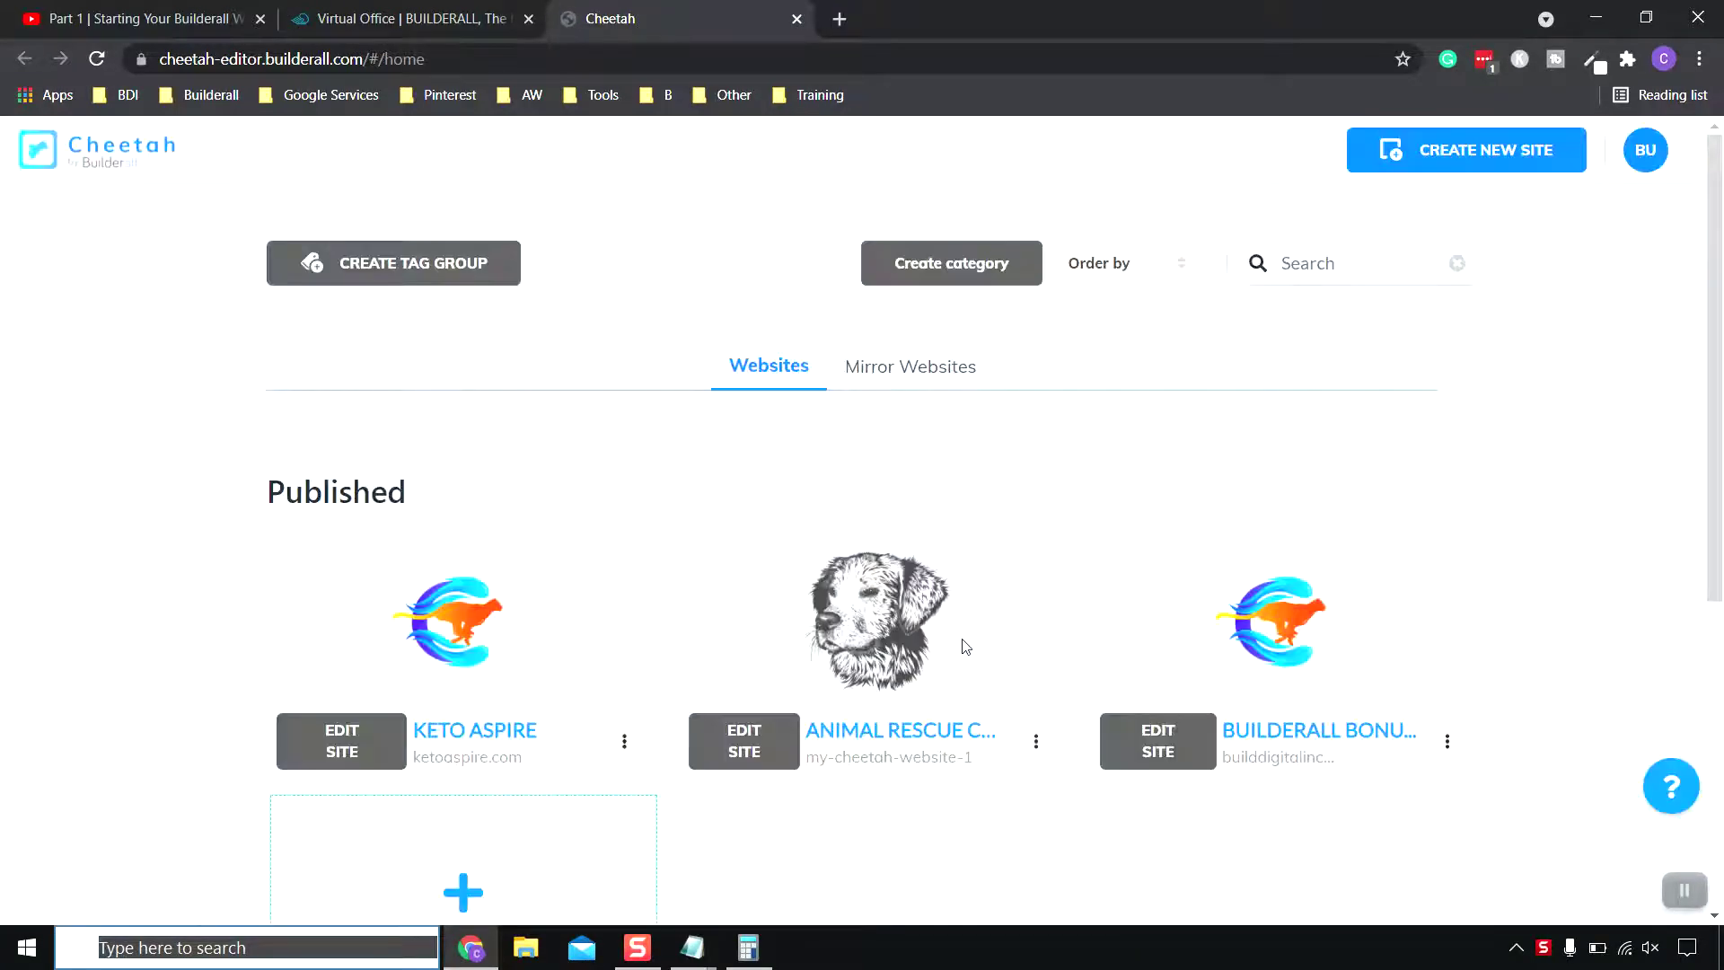
{"action": "scroll", "coordinate": [859, 731], "scroll_direction": "down", "scroll_amount": 3}
{"action": "mouse_move", "coordinate": [911, 435]}
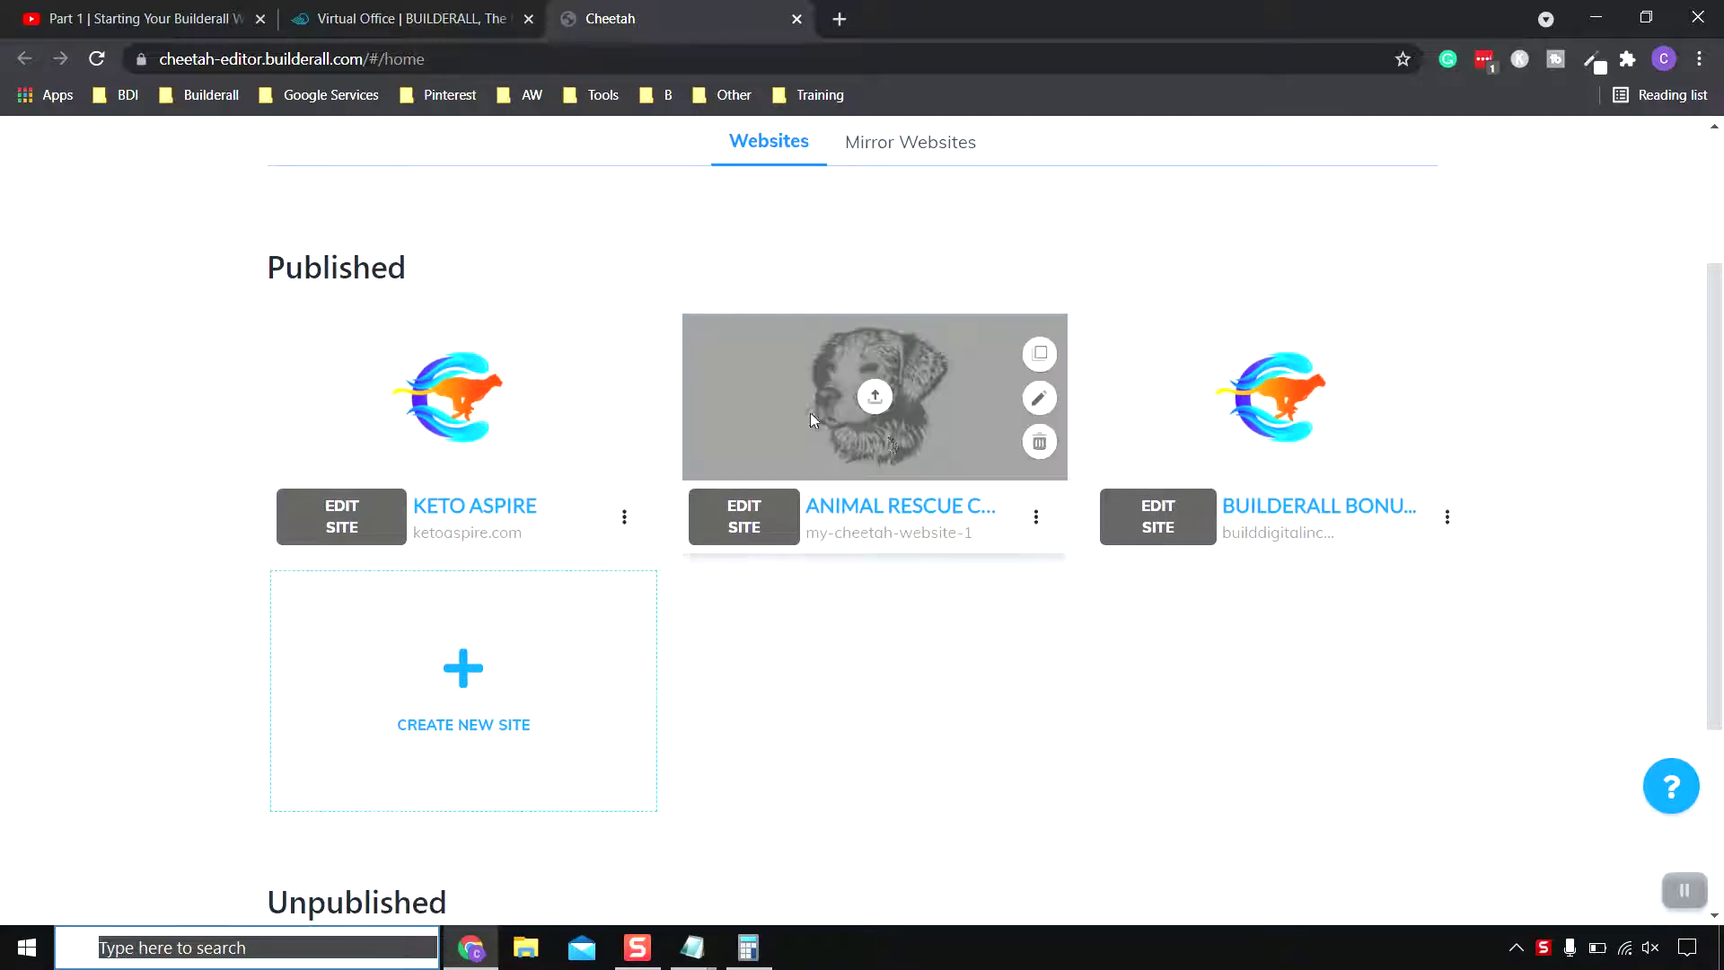
{"action": "left_click", "coordinate": [753, 533]}
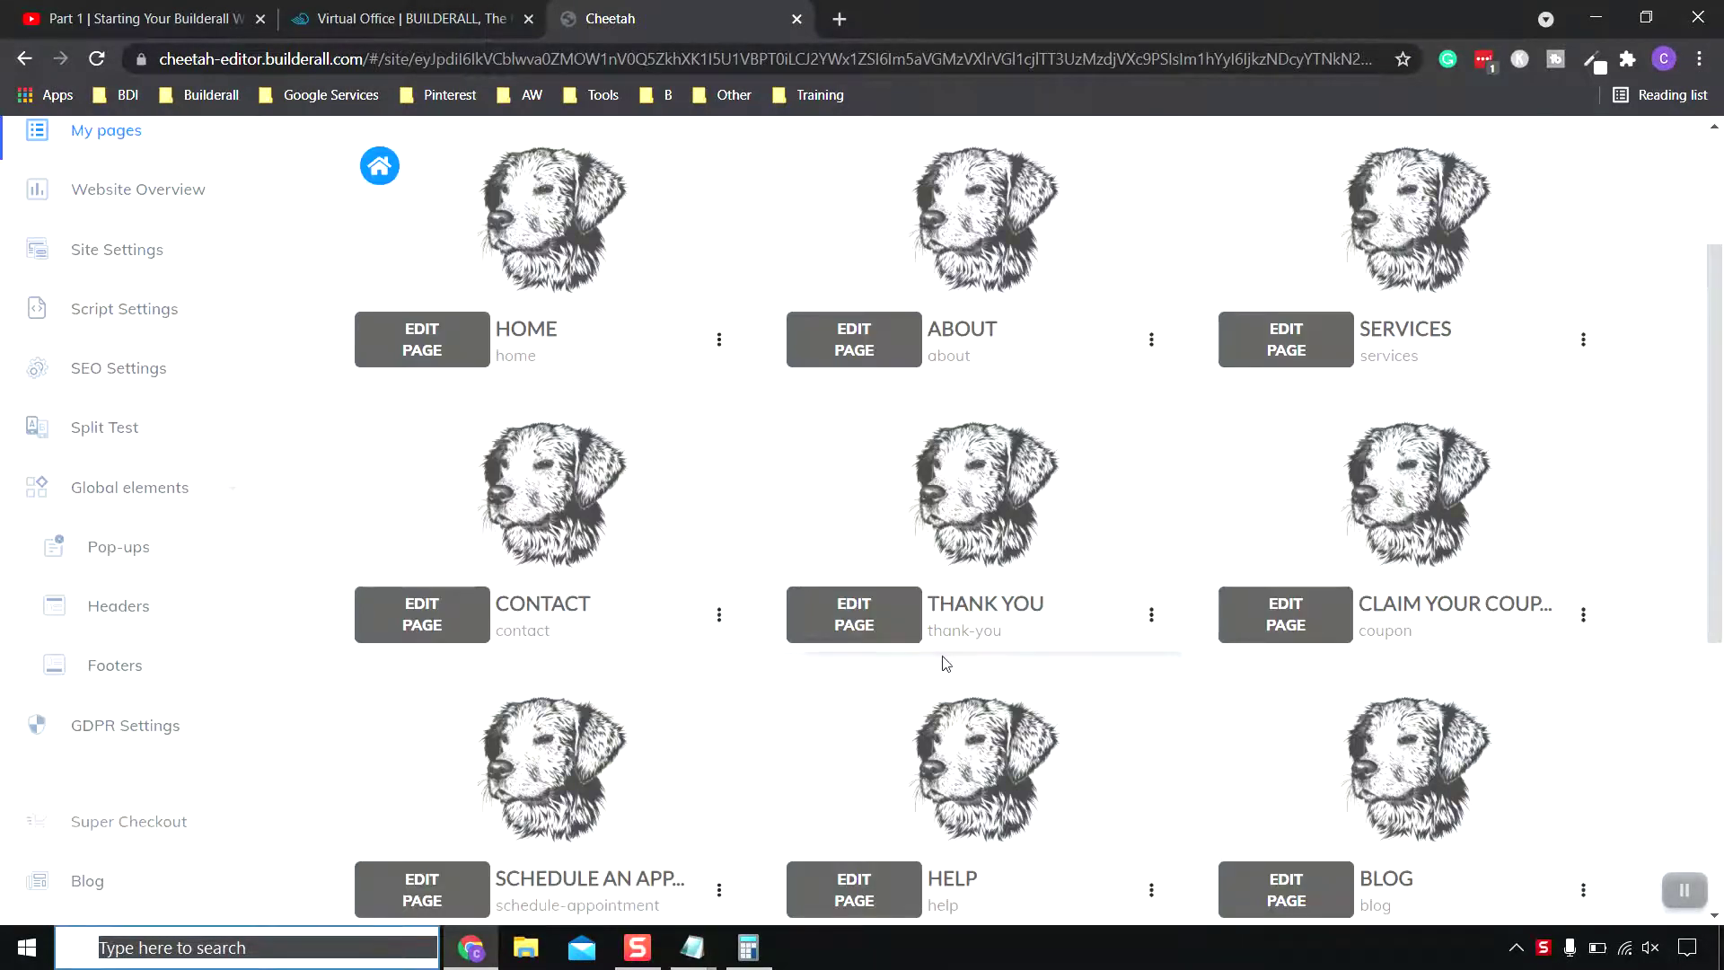
- Open the clinic site's Home page in the page editor and close the extra browser tab
{"action": "scroll", "coordinate": [939, 654], "scroll_direction": "up", "scroll_amount": 3}
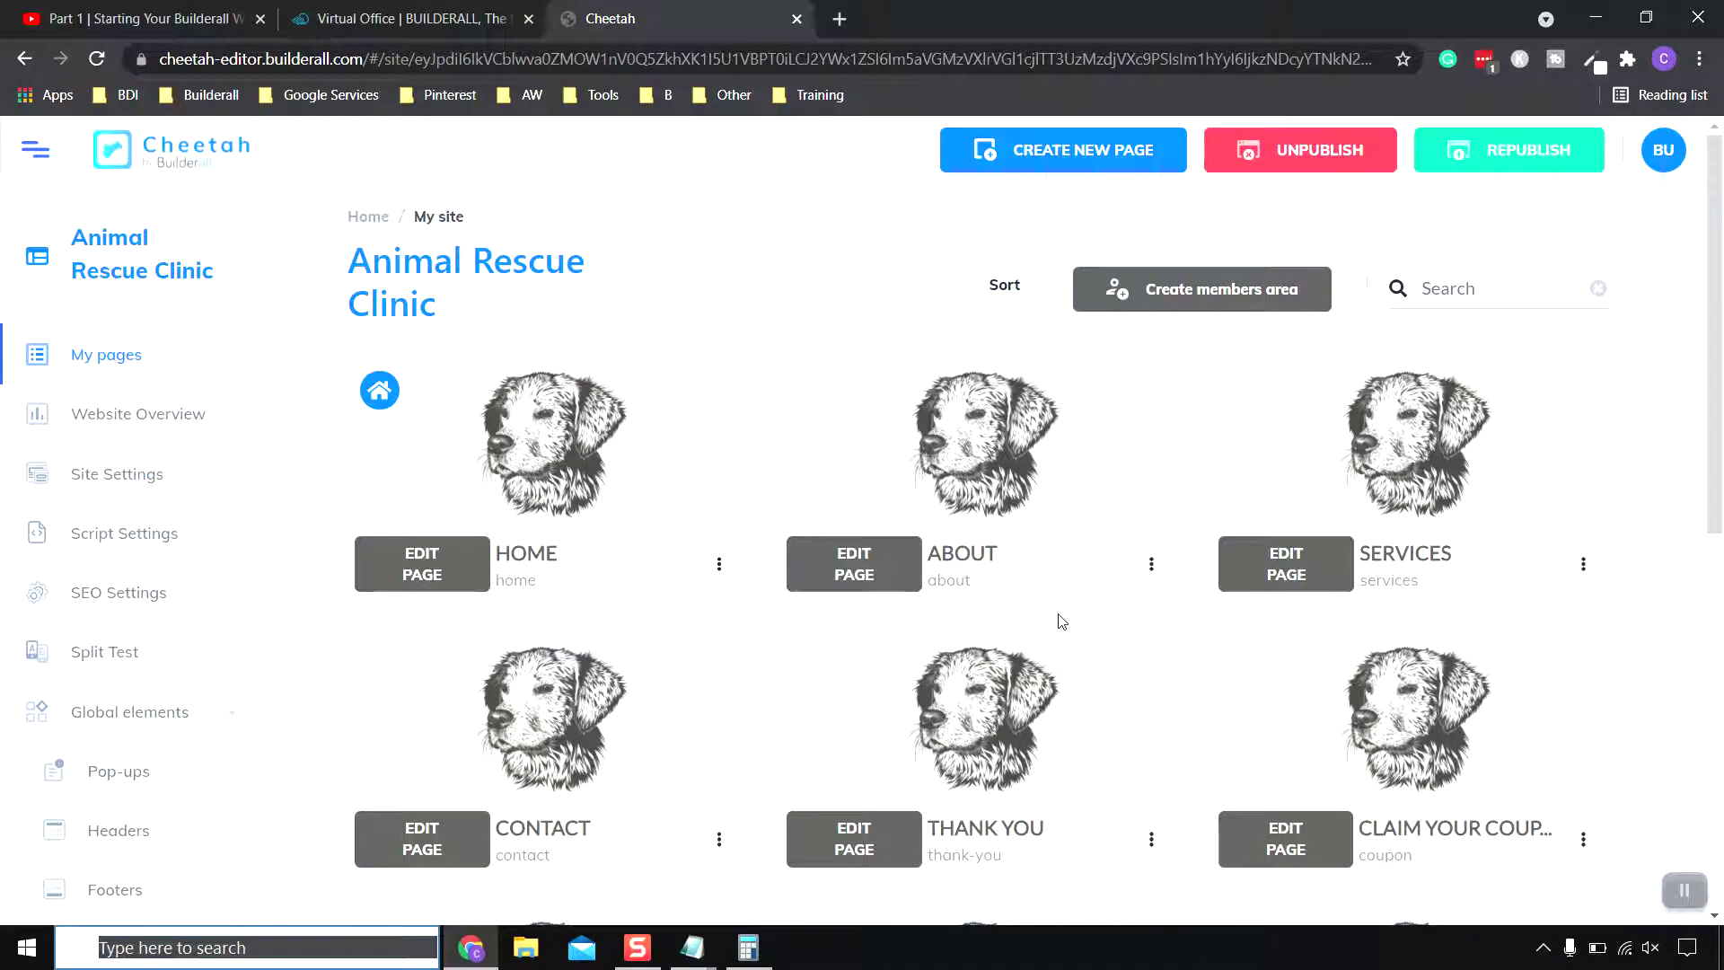
{"action": "left_click", "coordinate": [438, 565]}
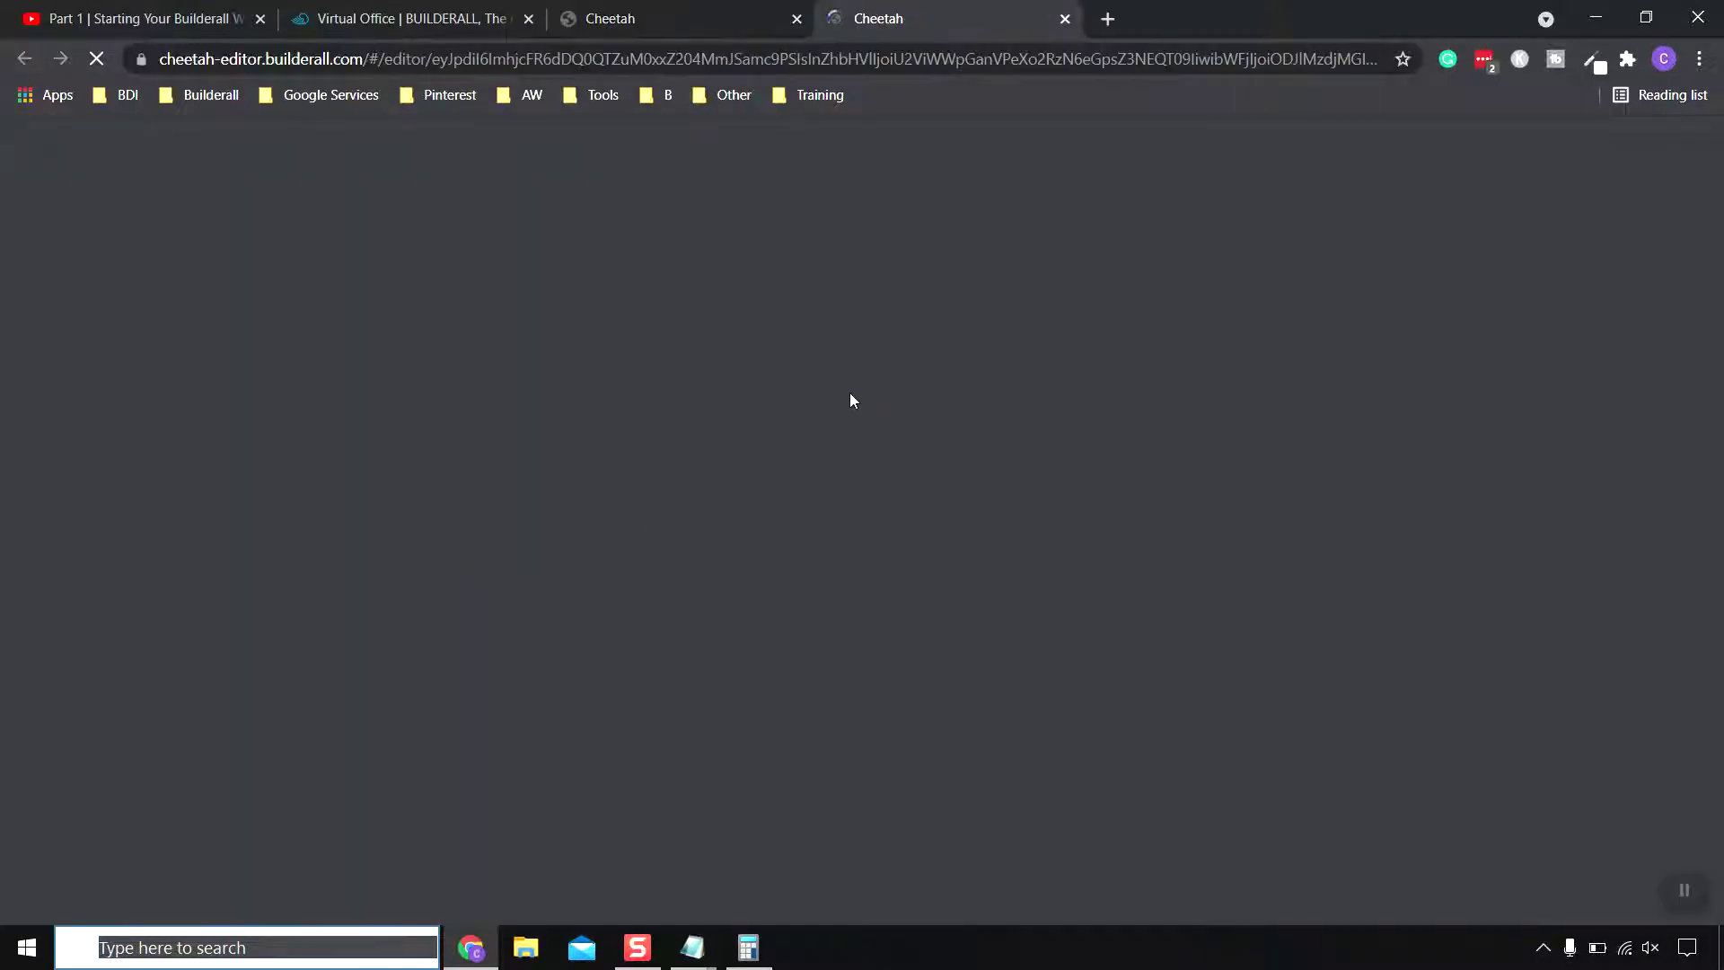
{"action": "left_click", "coordinate": [1065, 19]}
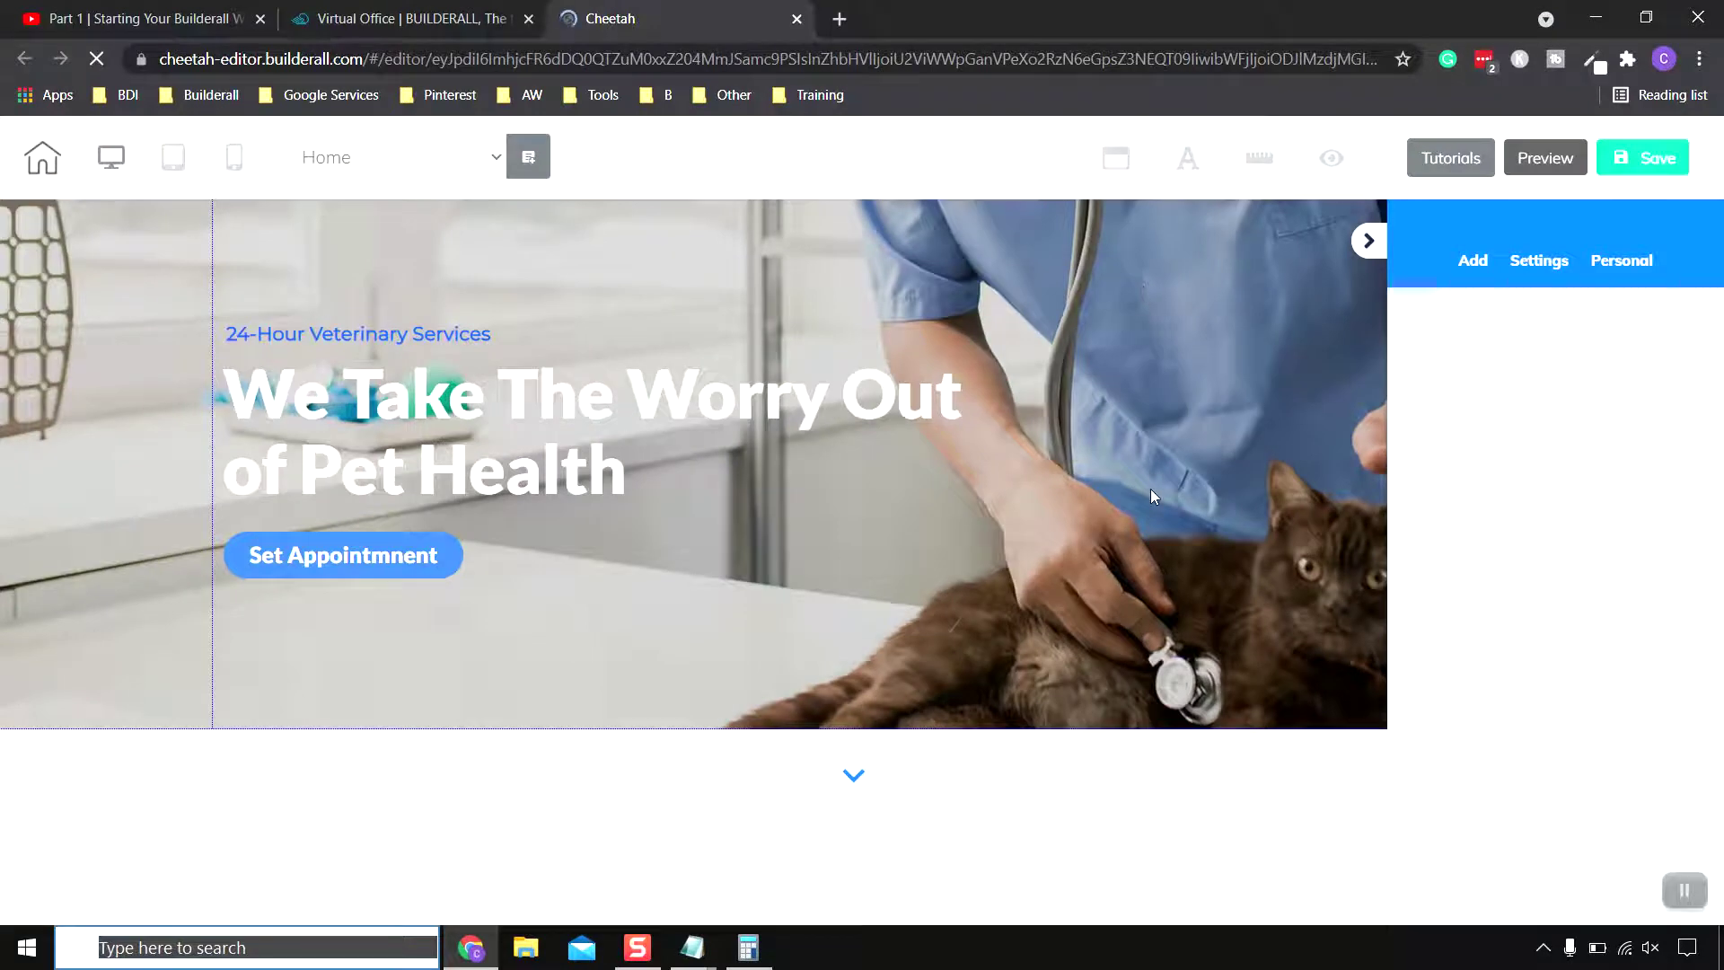
- Add a YouTube video element to the middle of the empty panel below the hero section
{"action": "scroll", "coordinate": [1150, 489], "scroll_direction": "down", "scroll_amount": 3}
{"action": "scroll", "coordinate": [1057, 453], "scroll_direction": "up", "scroll_amount": 2}
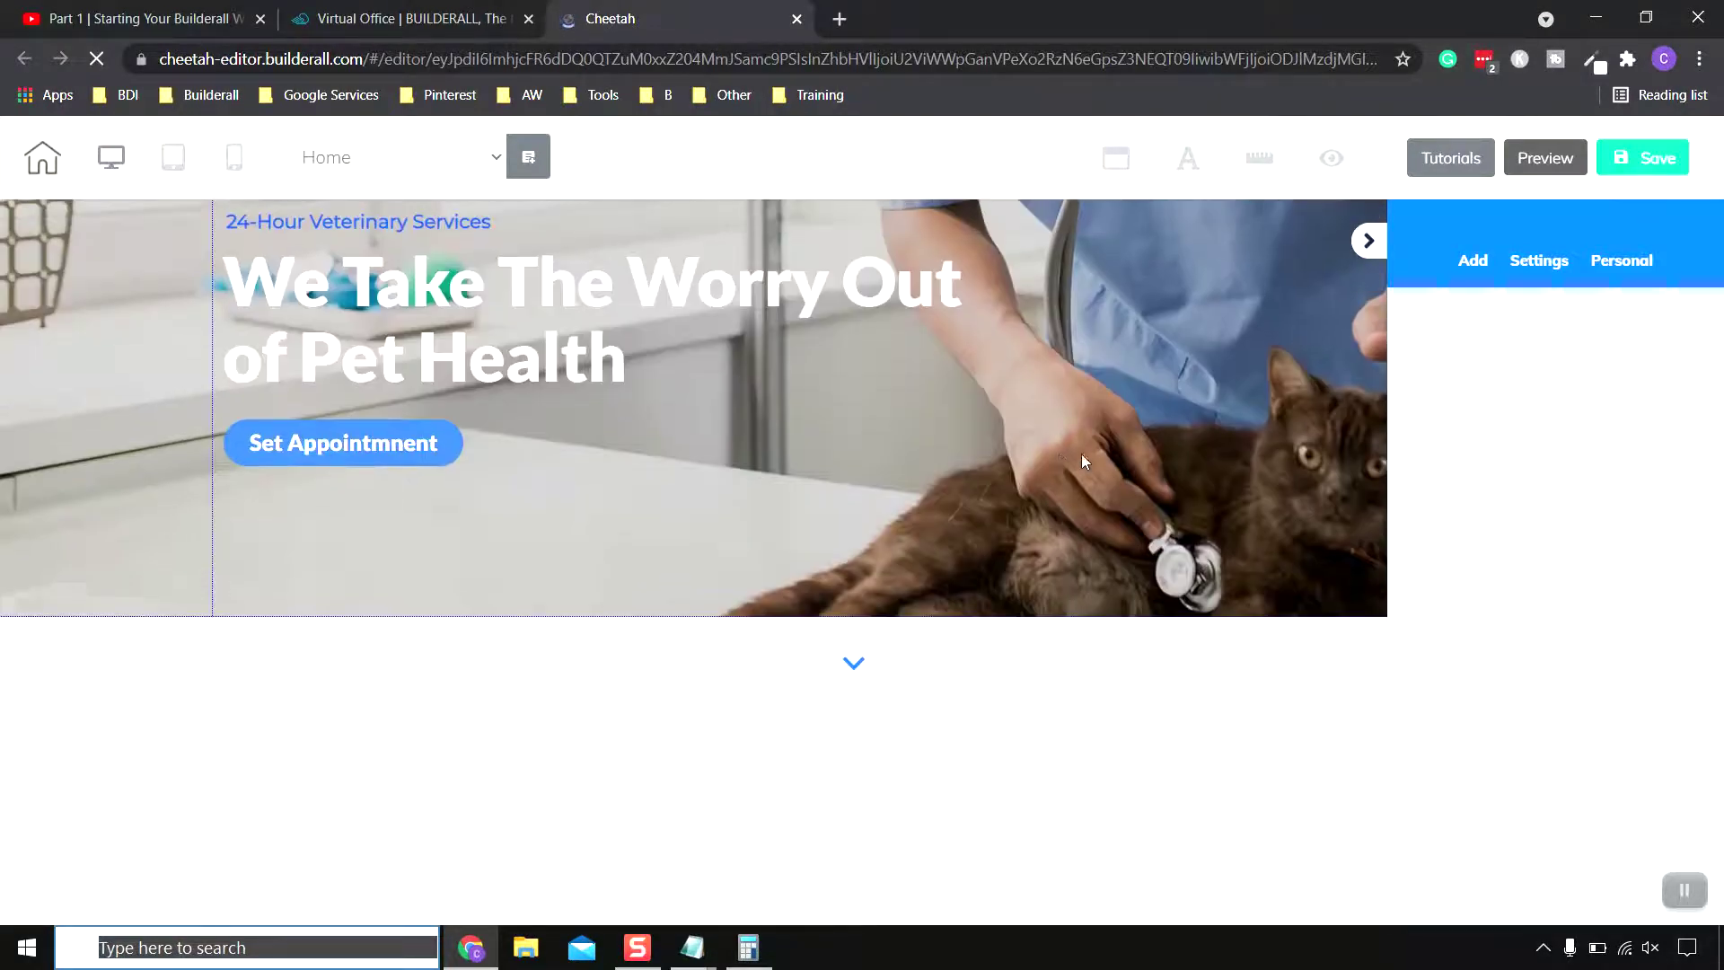
{"action": "scroll", "coordinate": [1100, 539], "scroll_direction": "down", "scroll_amount": 3}
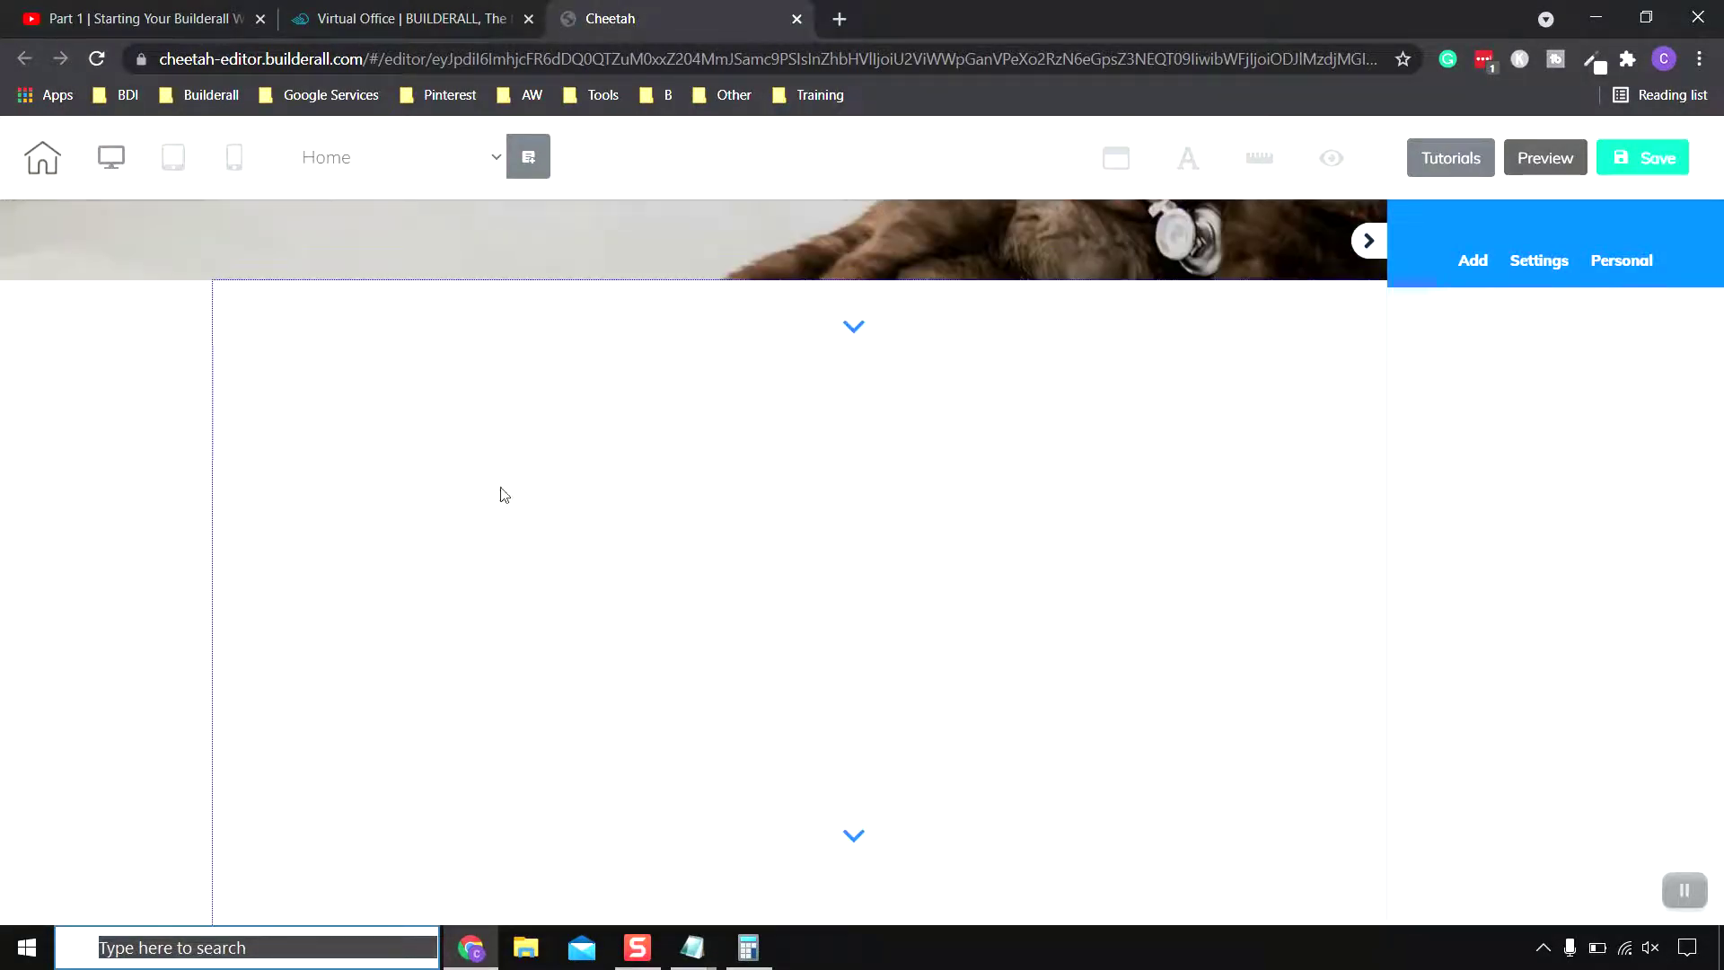
{"action": "left_click", "coordinate": [368, 459]}
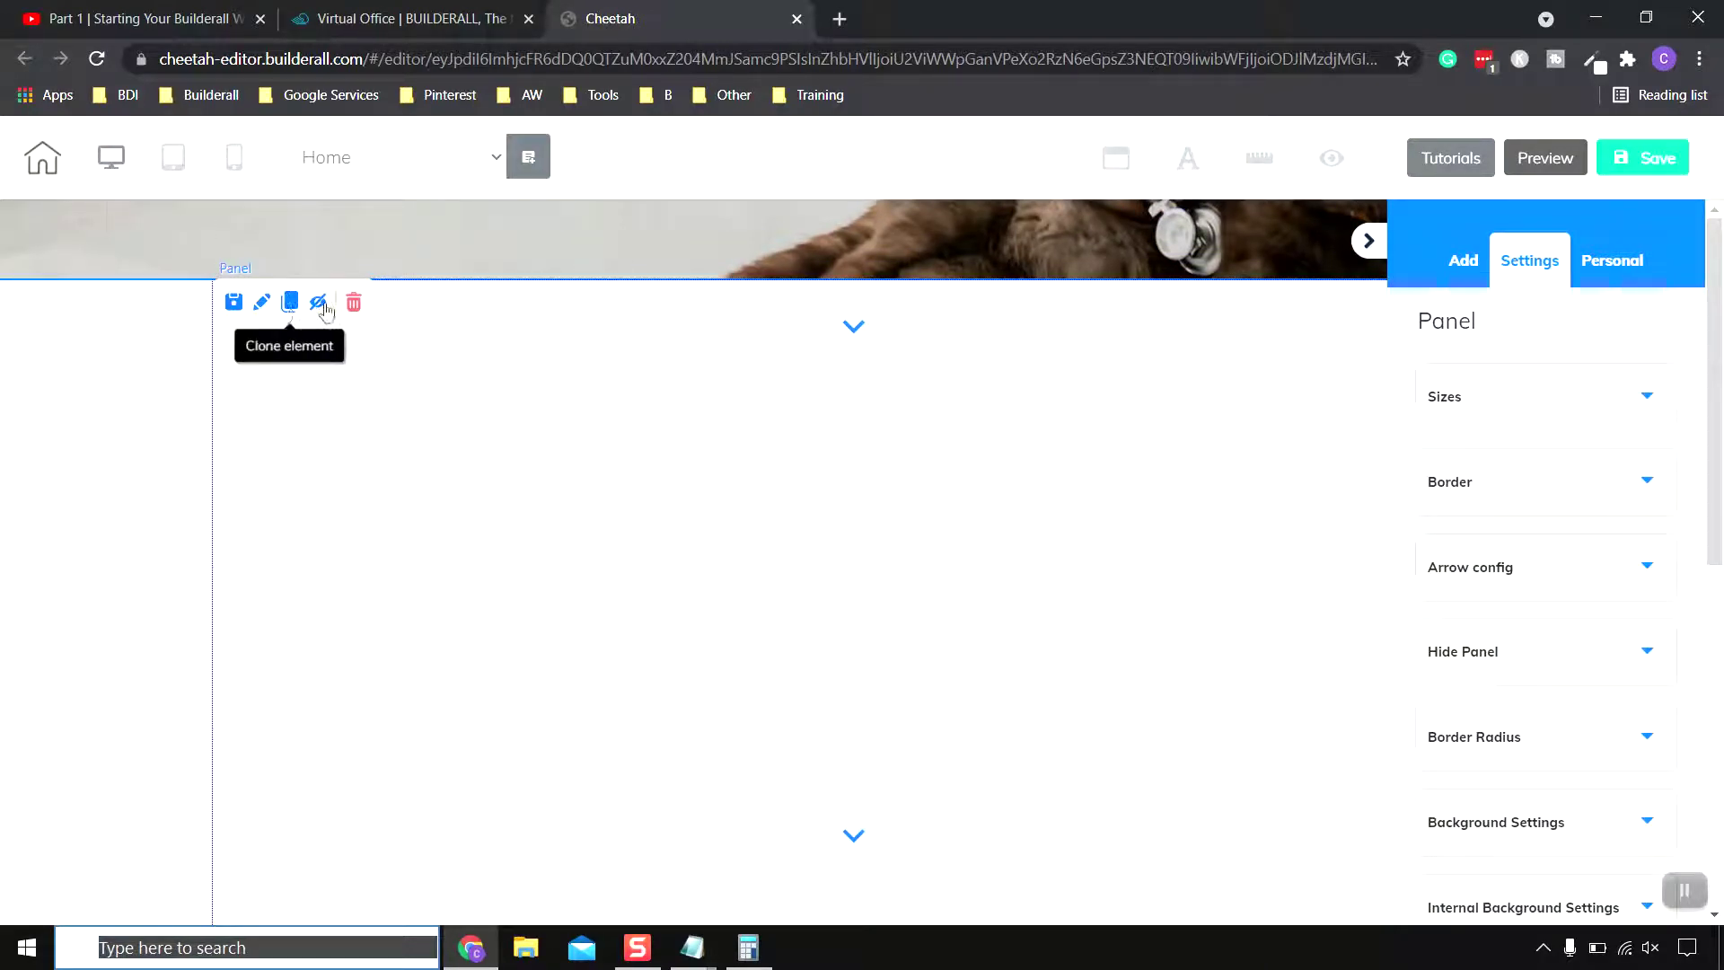
{"action": "scroll", "coordinate": [1188, 569], "scroll_direction": "up", "scroll_amount": 1}
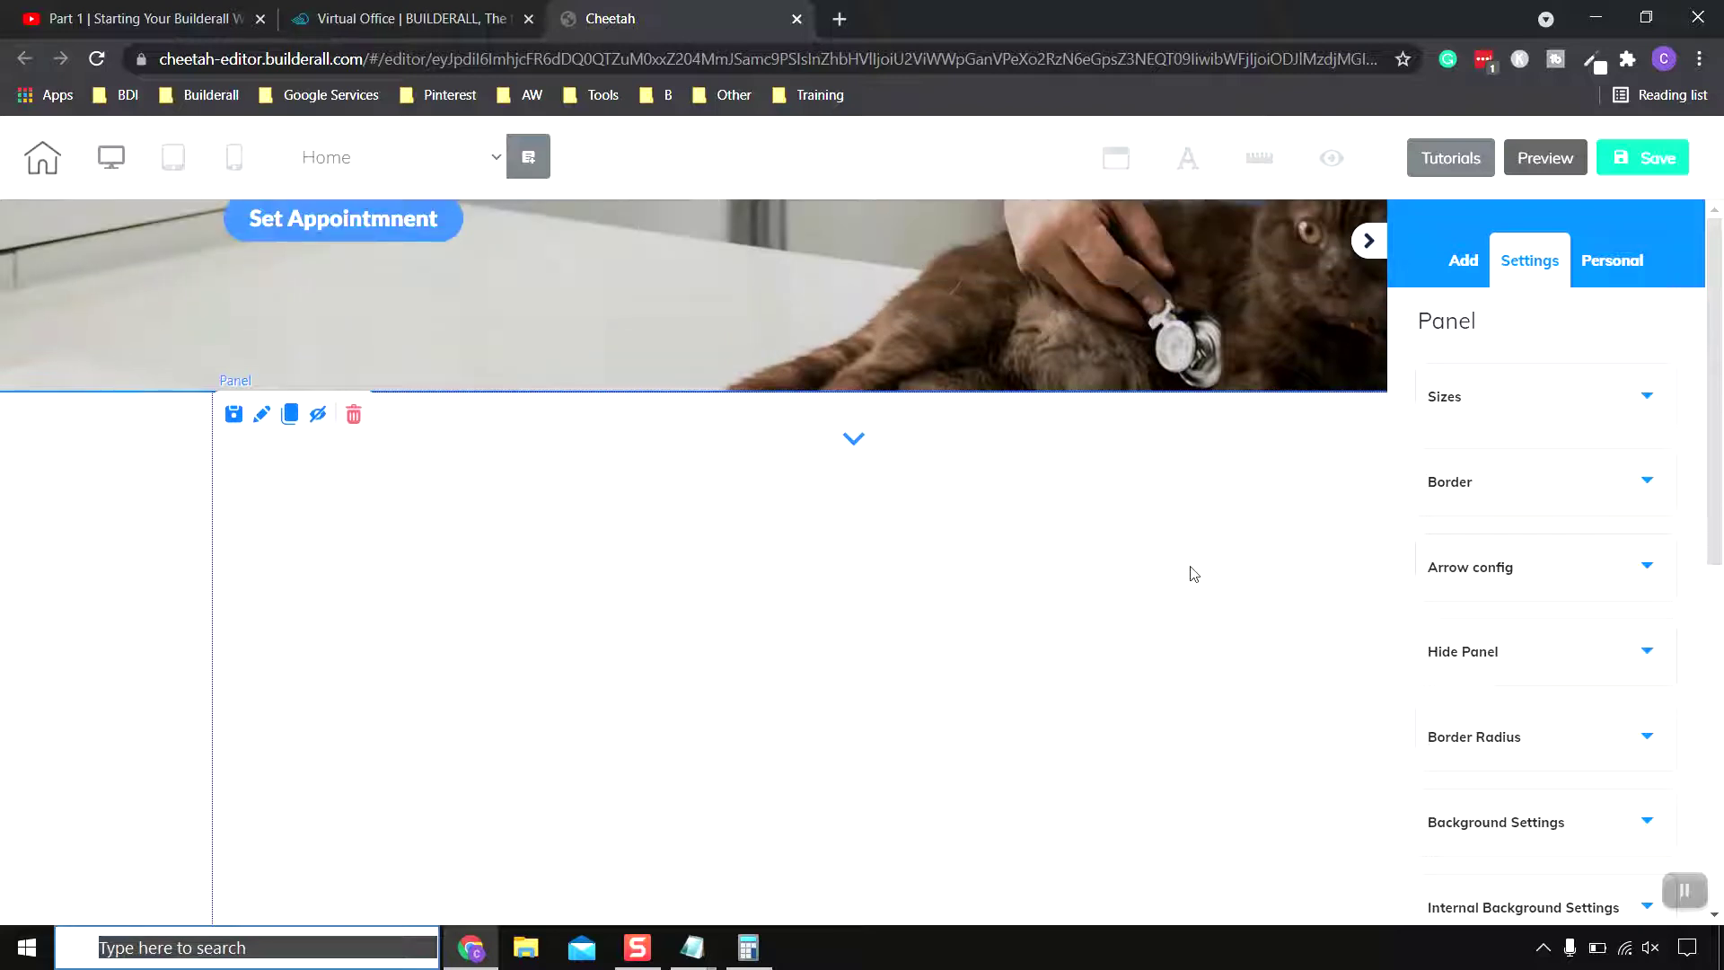
{"action": "left_click", "coordinate": [1463, 261]}
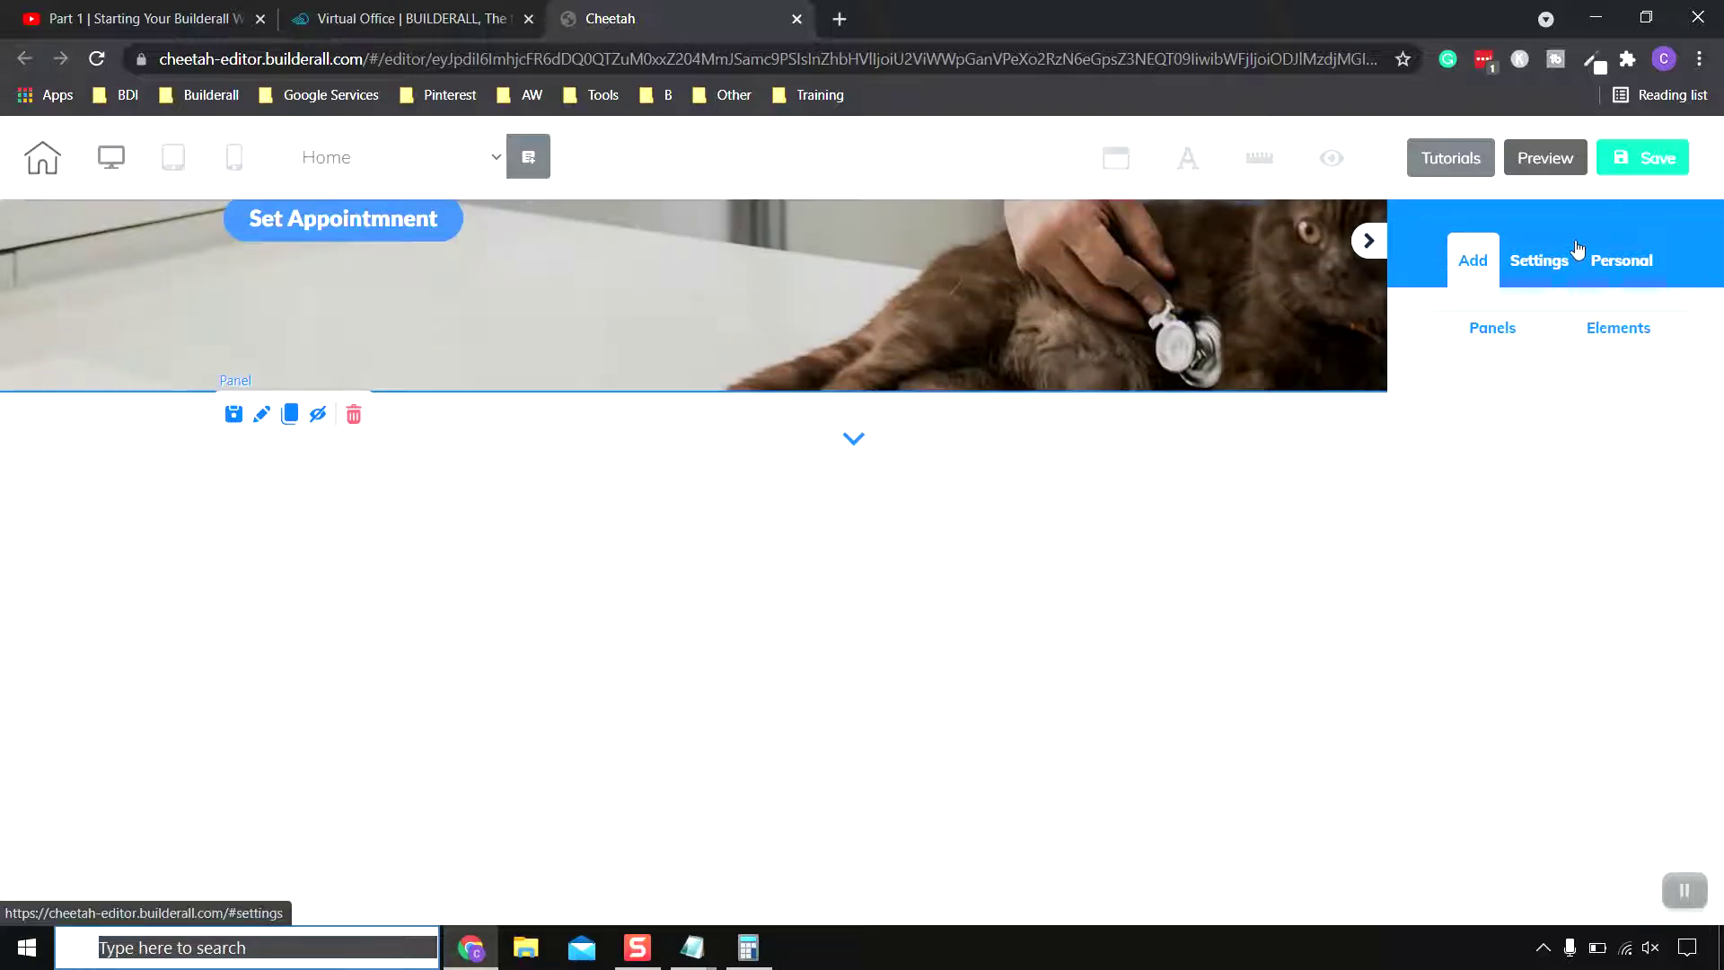
{"action": "left_click", "coordinate": [1641, 332]}
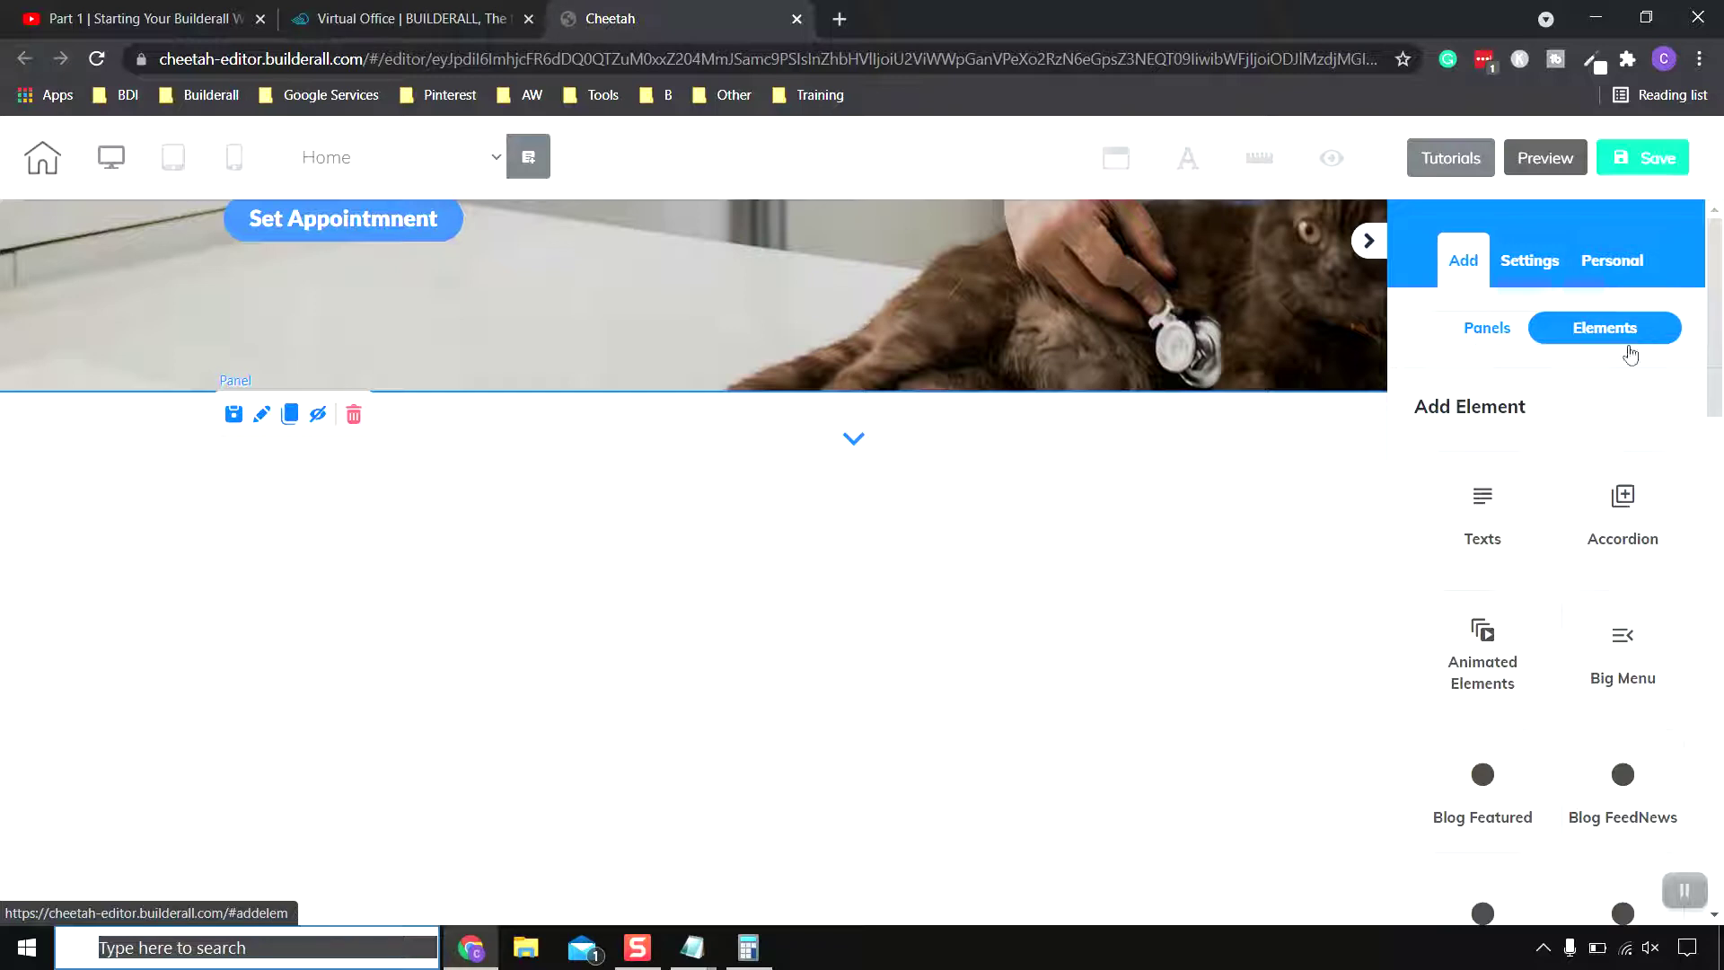
{"action": "scroll", "coordinate": [1620, 489], "scroll_direction": "down", "scroll_amount": 10}
{"action": "scroll", "coordinate": [1620, 485], "scroll_direction": "down", "scroll_amount": 8}
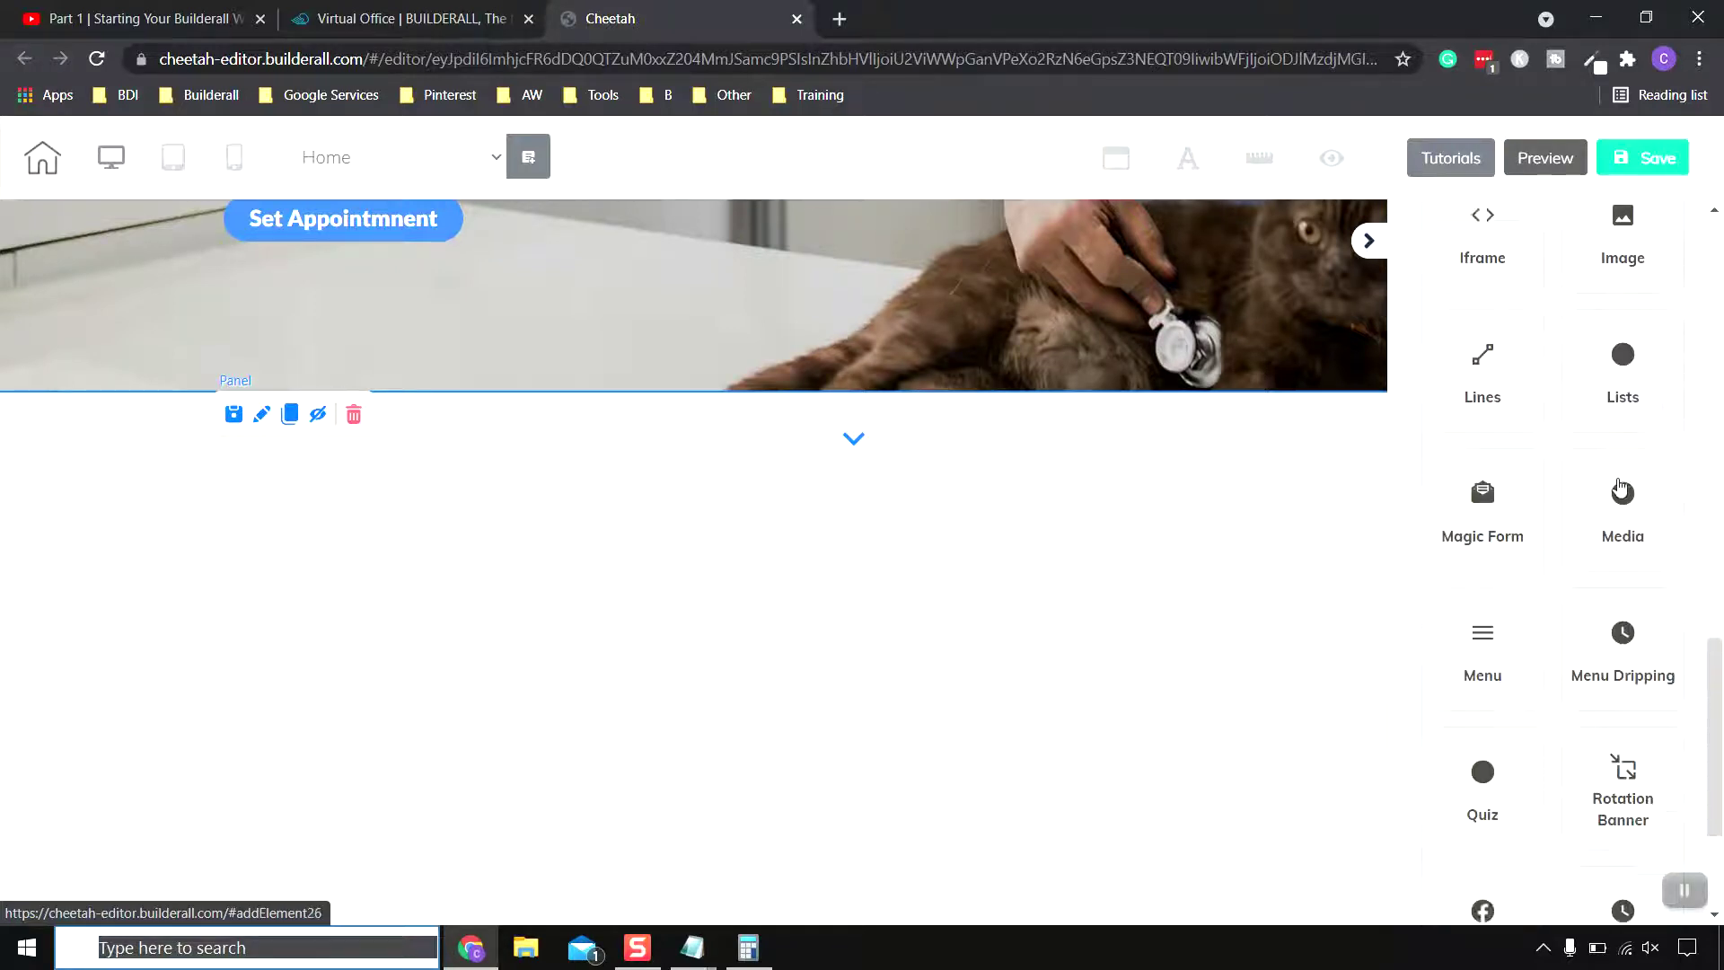
{"action": "left_click", "coordinate": [1488, 811]}
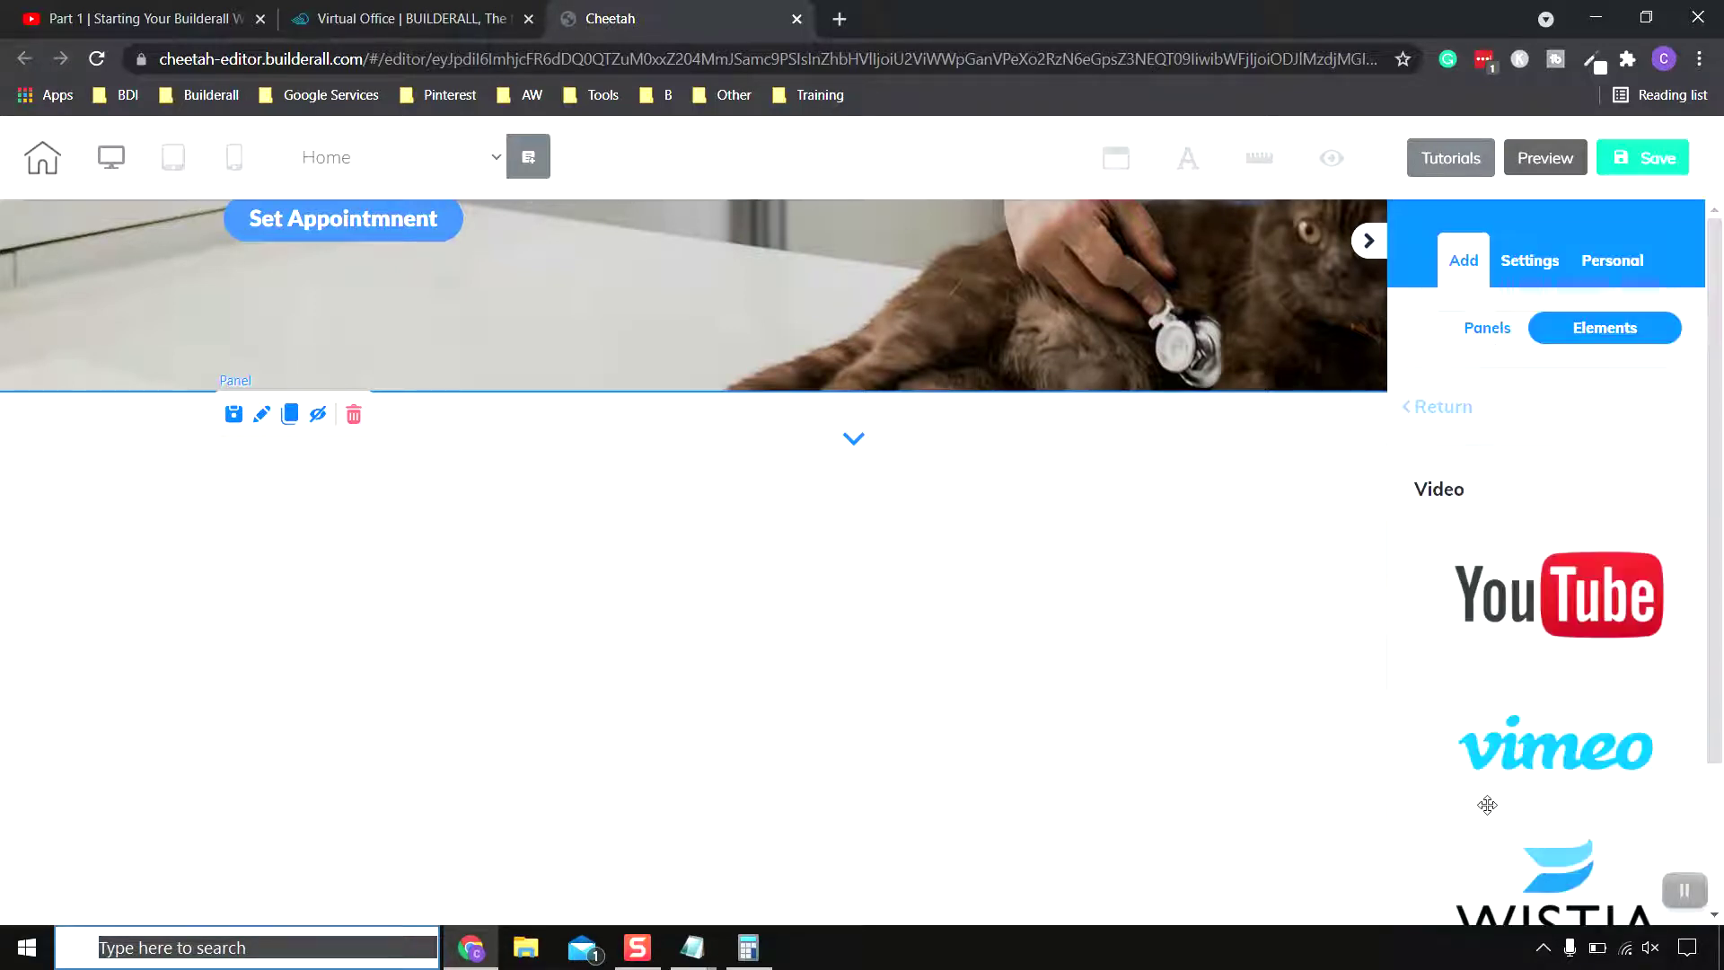
{"action": "scroll", "coordinate": [1522, 569], "scroll_direction": "down", "scroll_amount": 2}
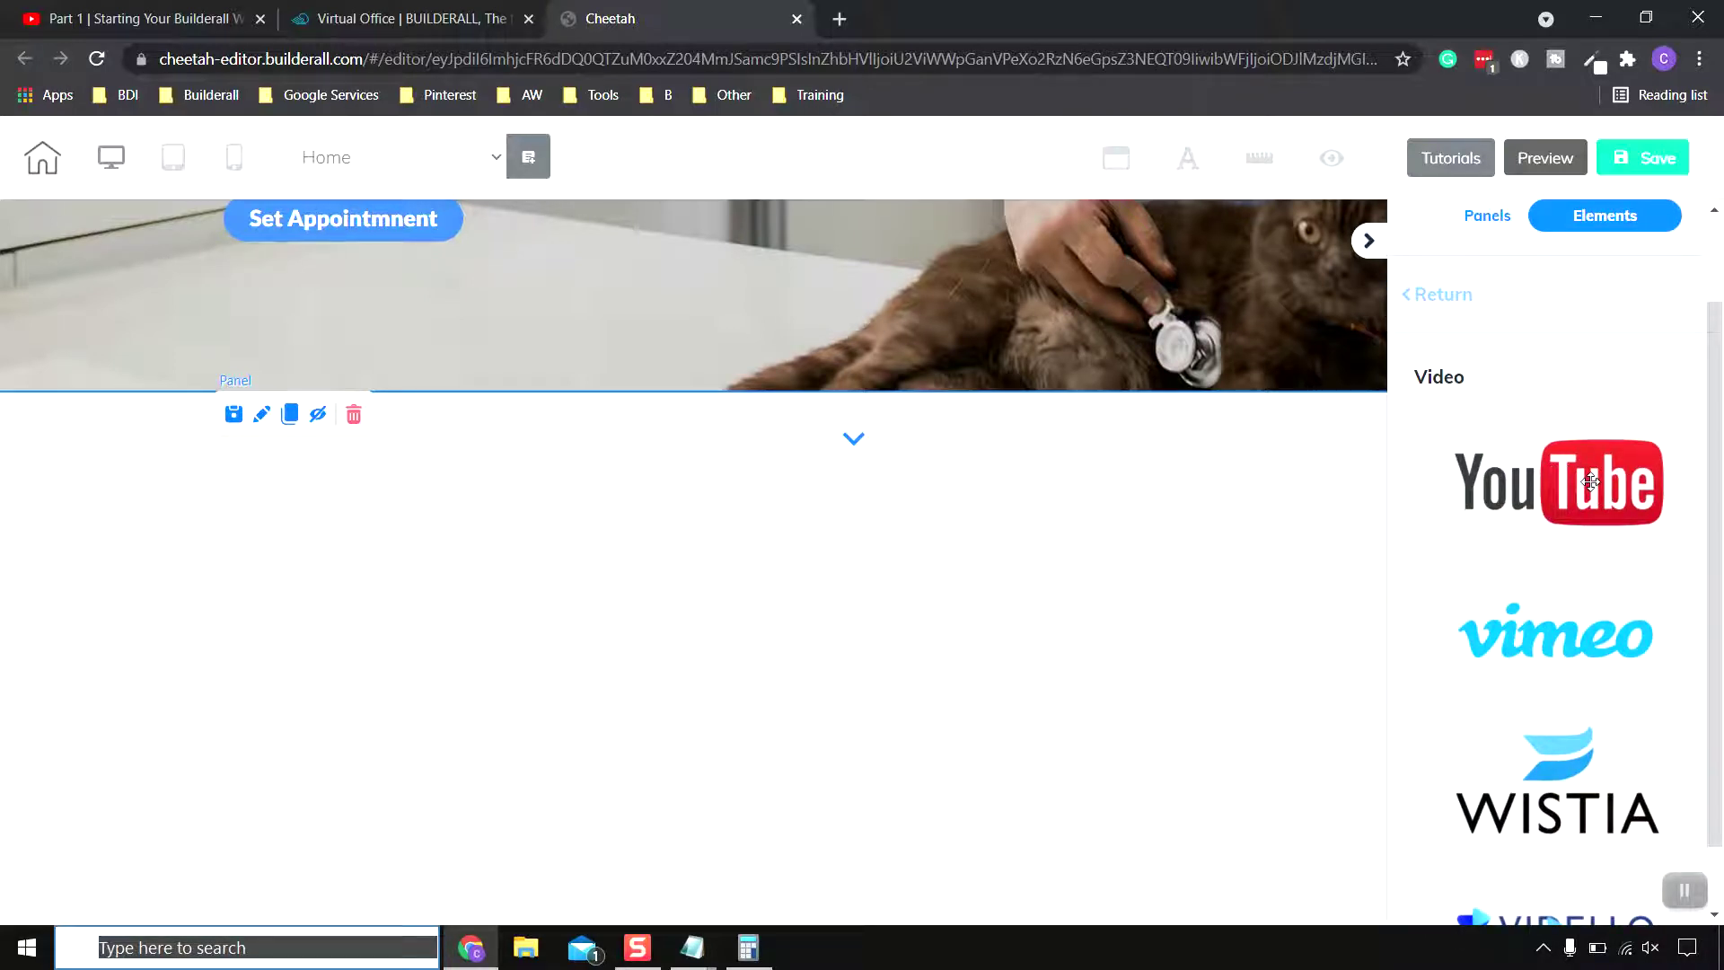
{"action": "left_click_drag", "start_coordinate": [1576, 487], "coordinate": [908, 668]}
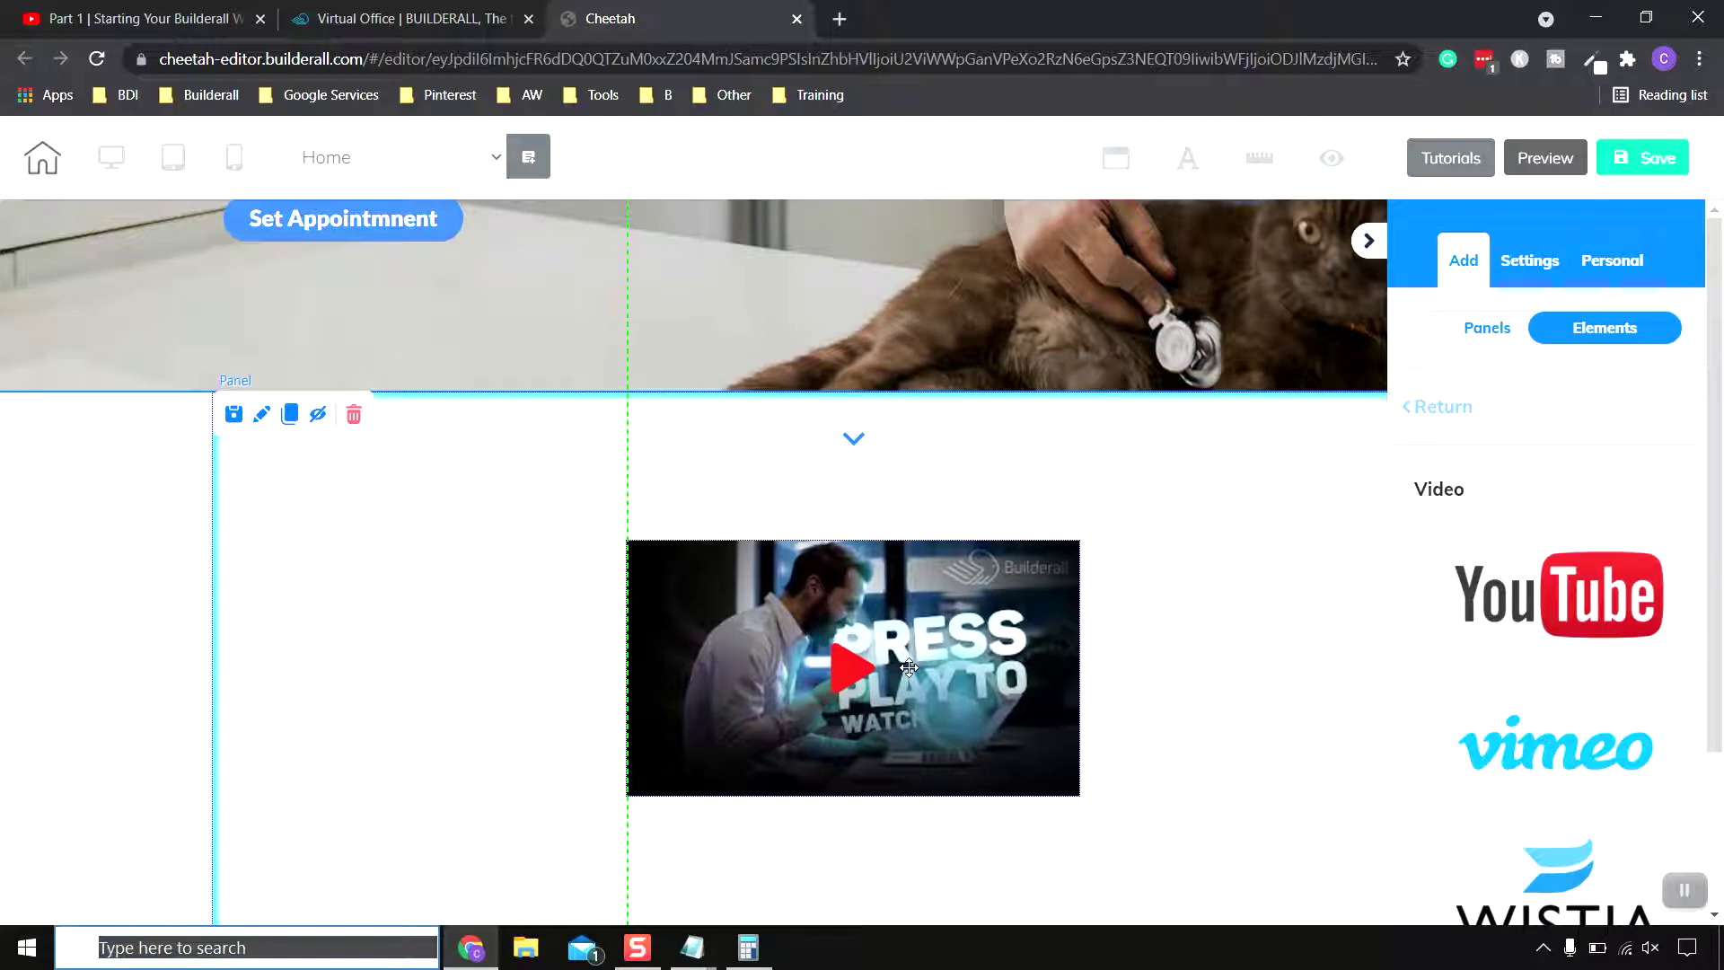
{"action": "scroll", "coordinate": [1201, 680], "scroll_direction": "down", "scroll_amount": 1}
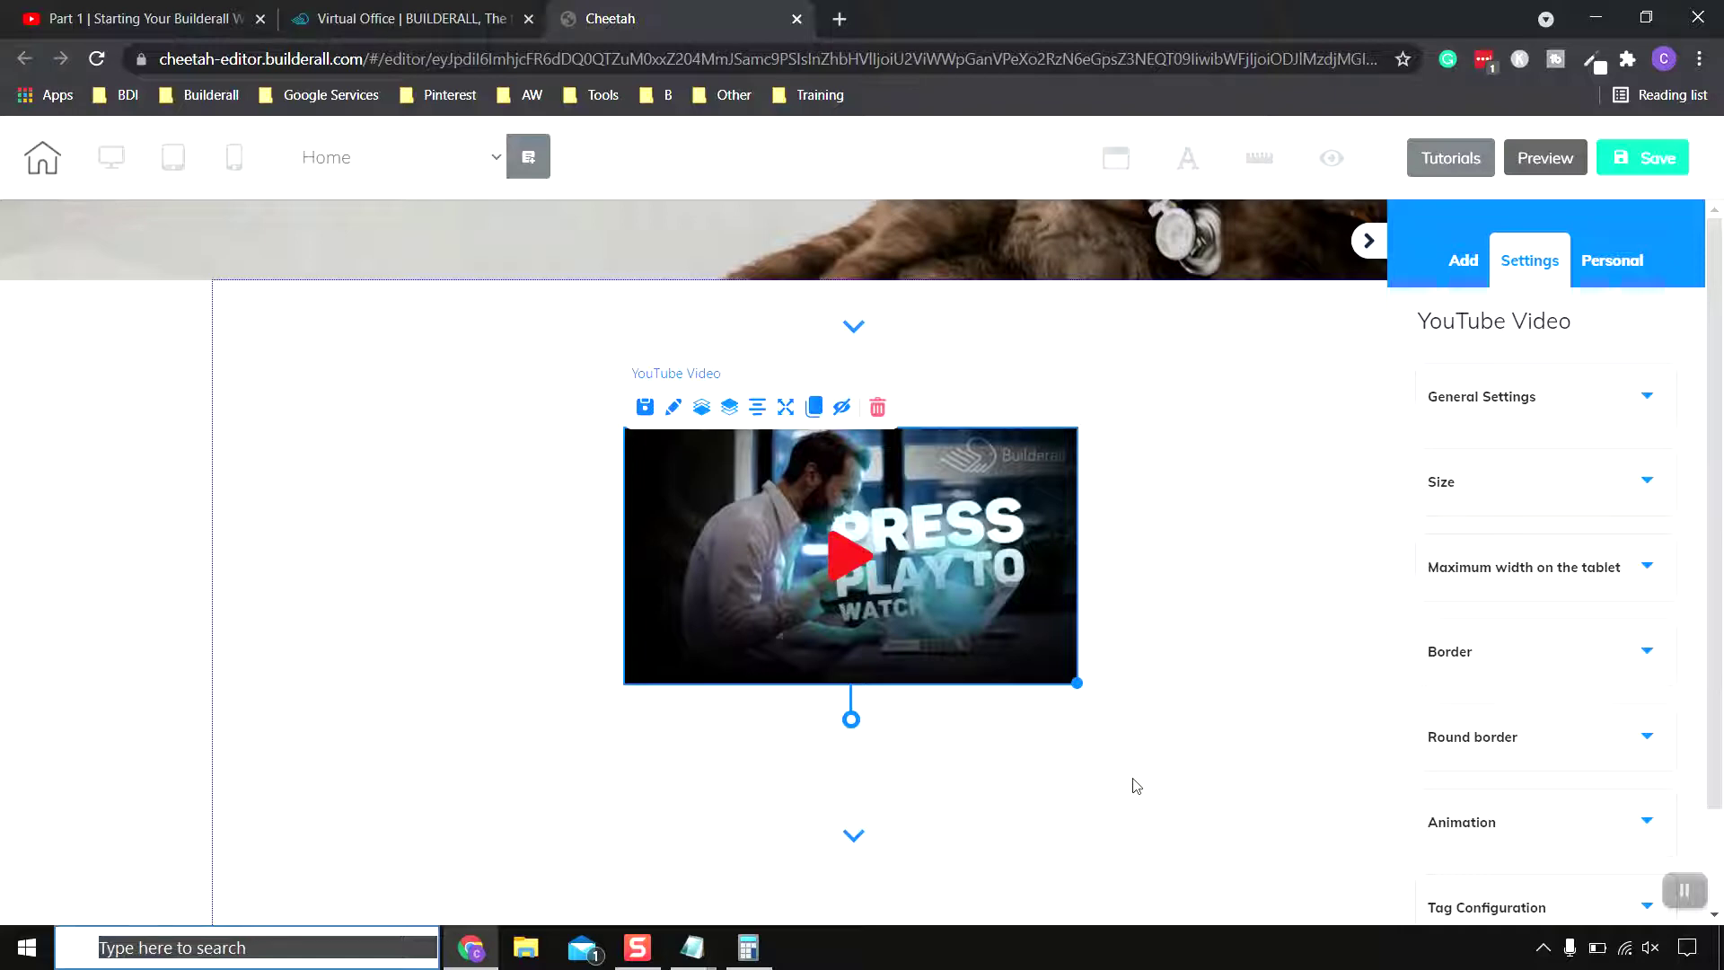
- Switch to YouTube and copy the share link of the video "Part 1 | Starting Your Builderall Website"
{"action": "left_click", "coordinate": [152, 27]}
{"action": "scroll", "coordinate": [429, 521], "scroll_direction": "down", "scroll_amount": 2}
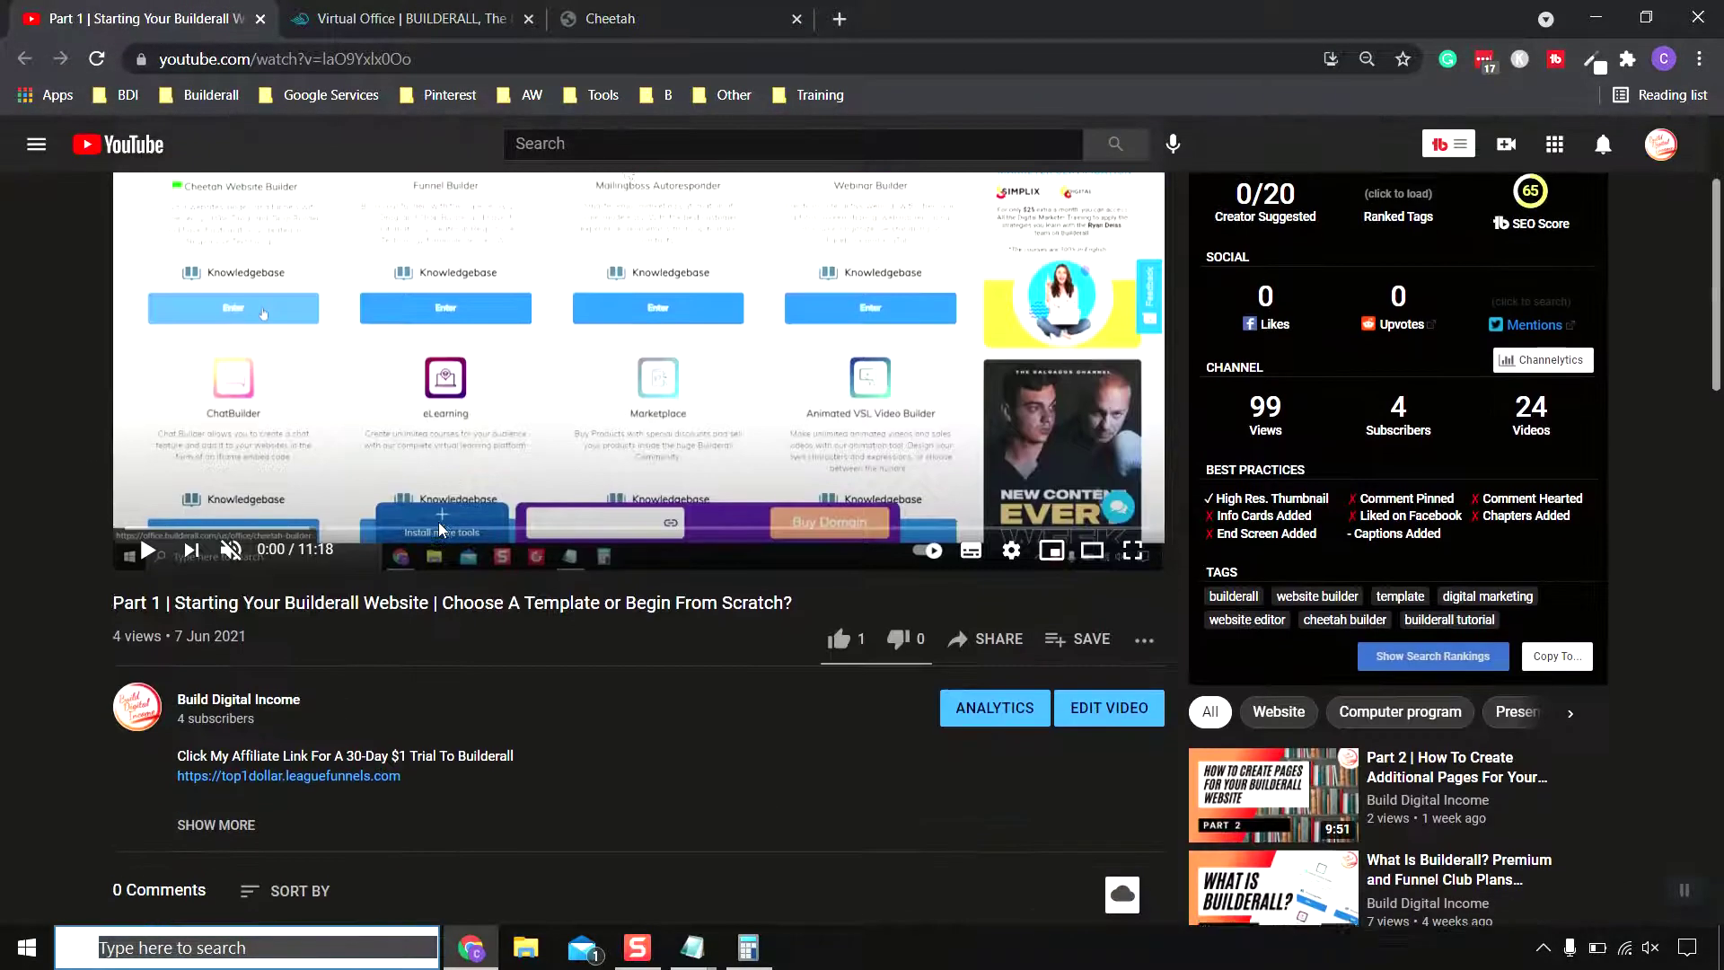
{"action": "scroll", "coordinate": [440, 528], "scroll_direction": "up", "scroll_amount": 2}
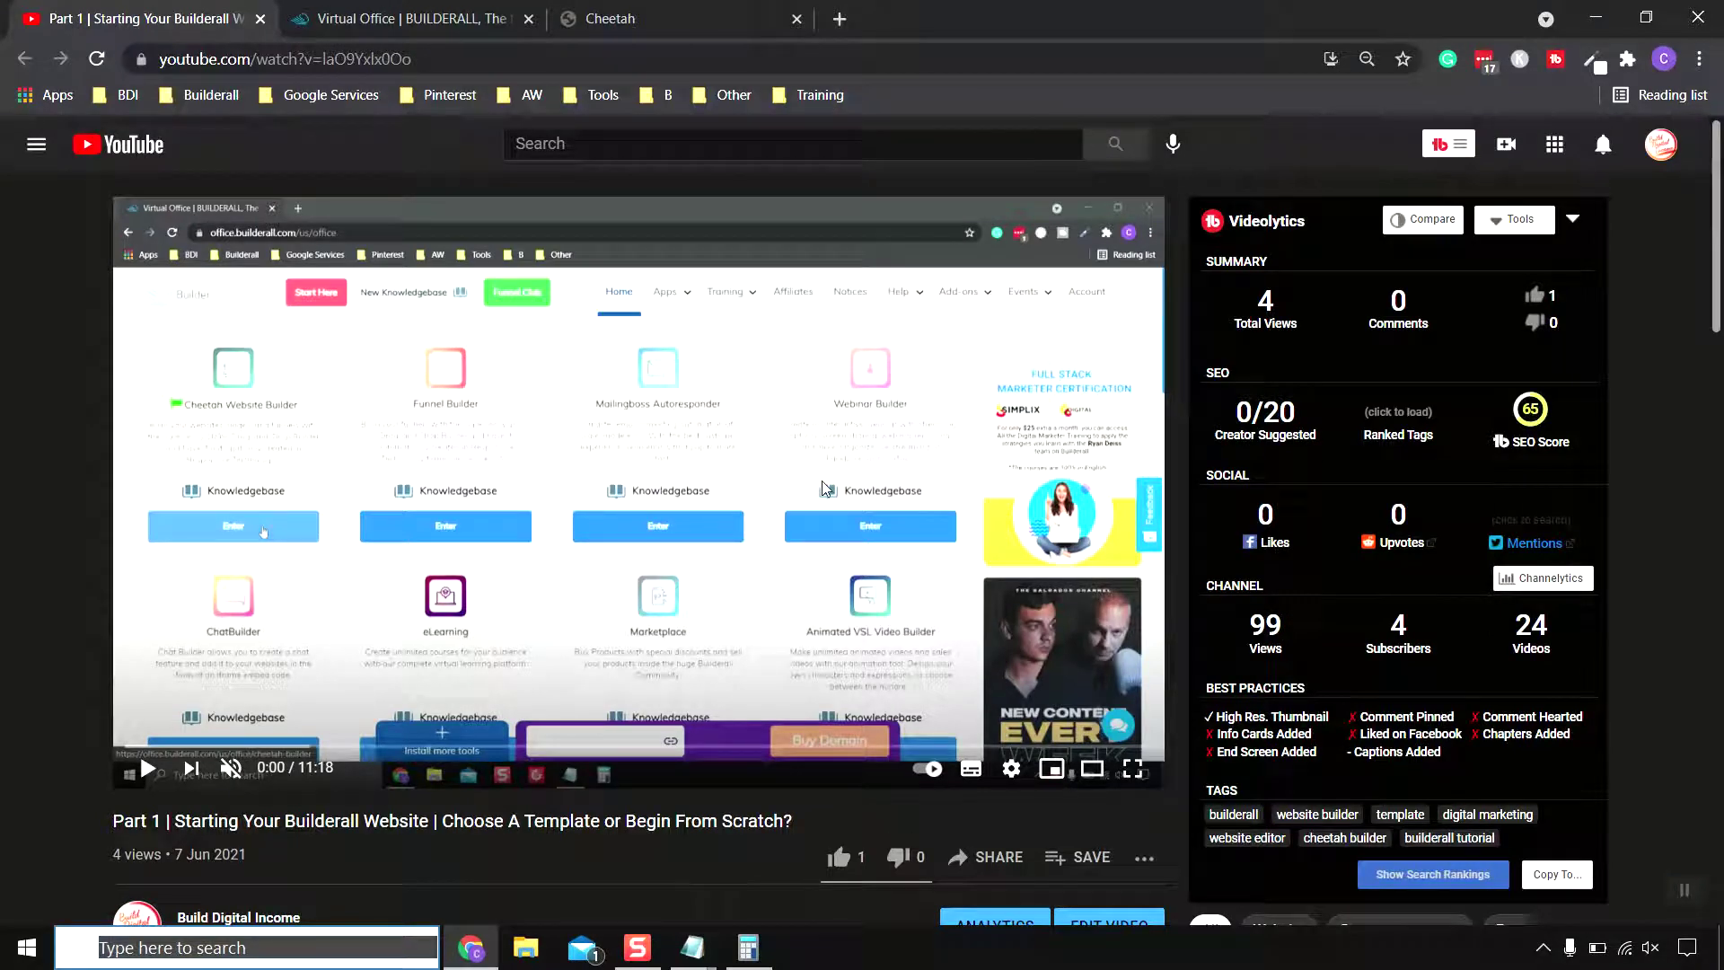
{"action": "scroll", "coordinate": [822, 488], "scroll_direction": "down", "scroll_amount": 1}
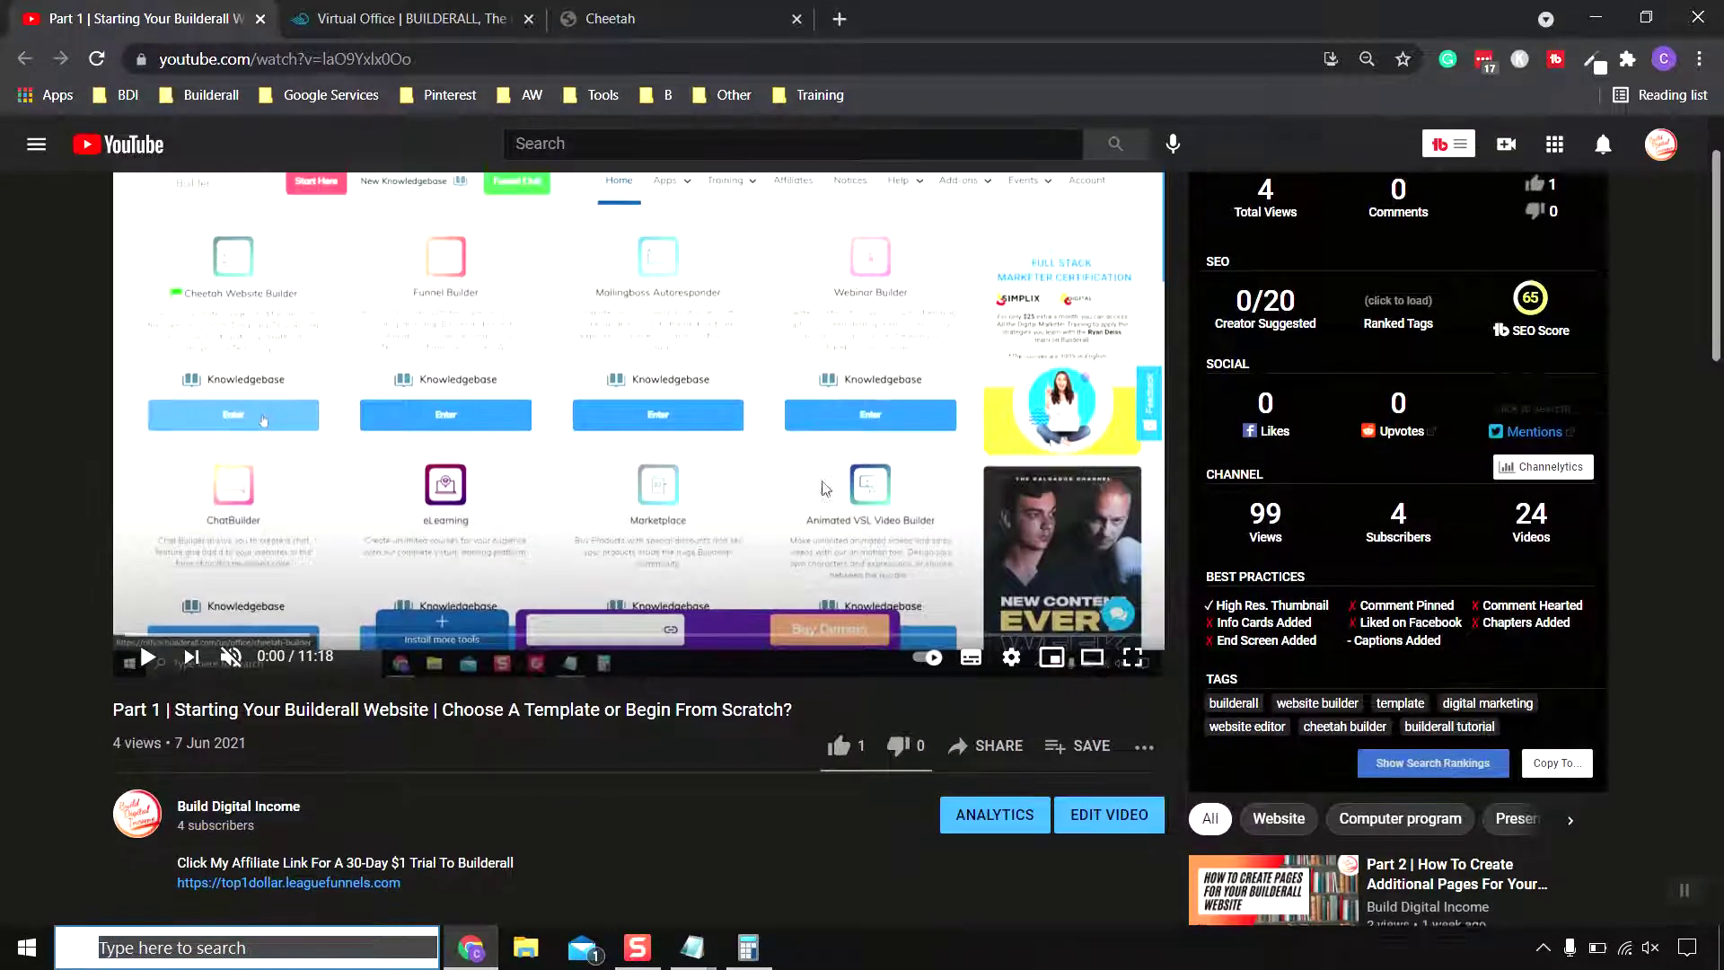
{"action": "left_click", "coordinate": [998, 750]}
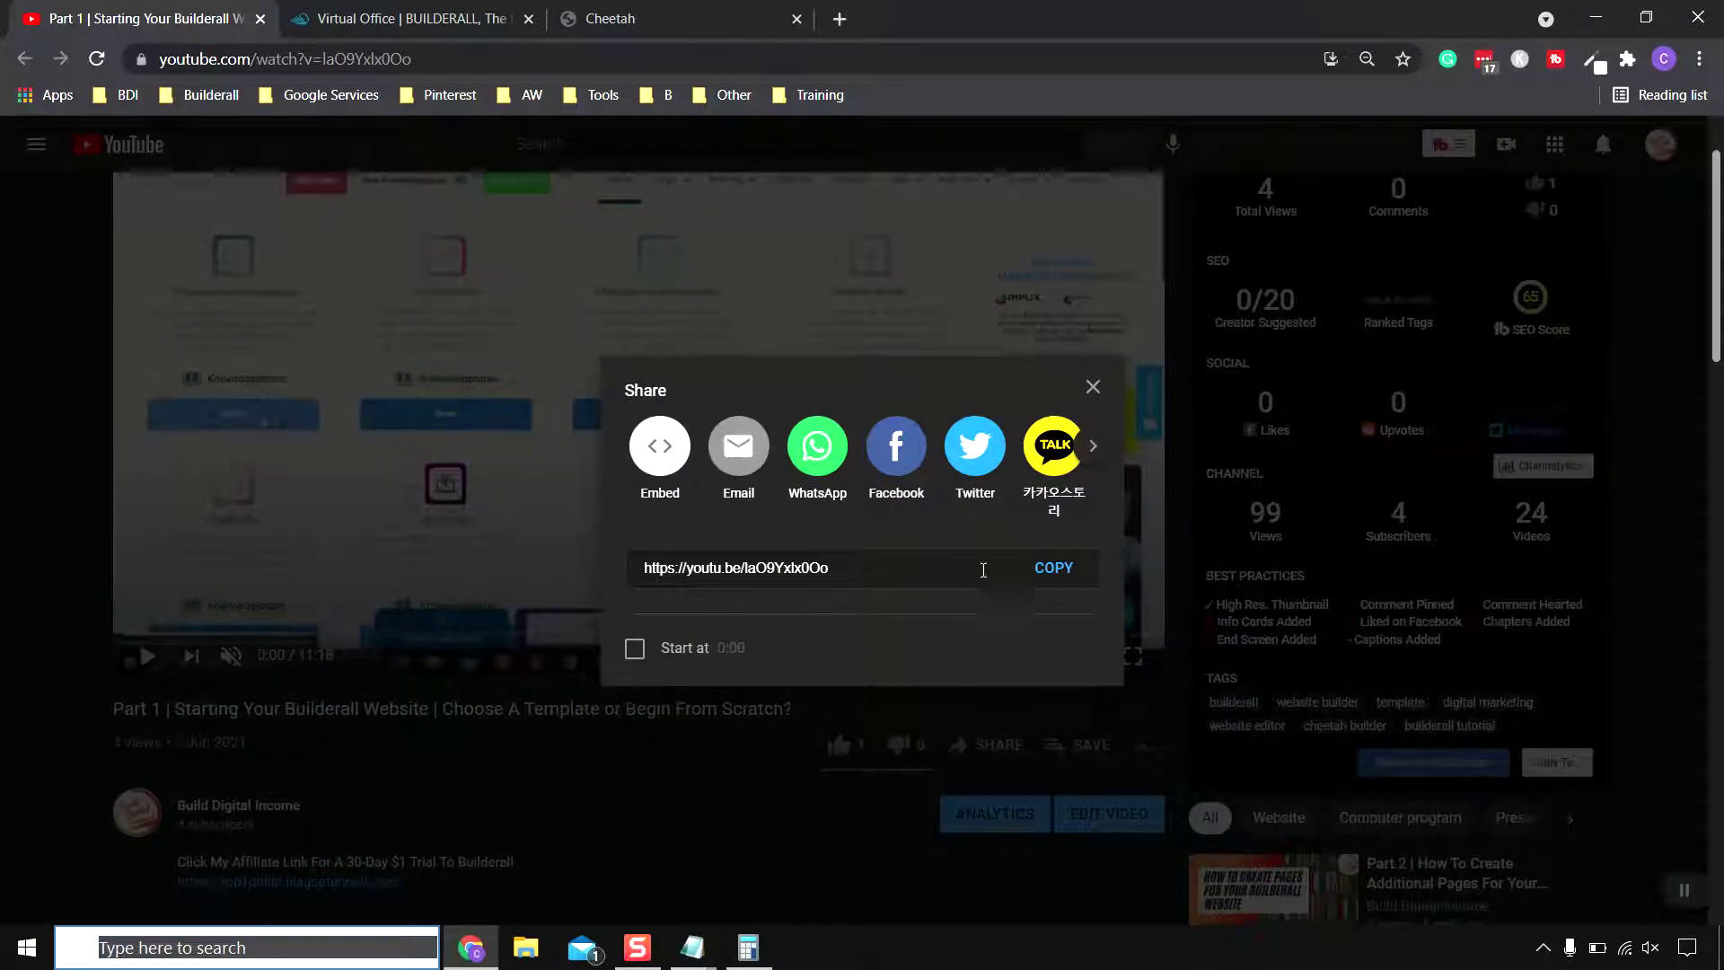
{"action": "left_click", "coordinate": [1058, 575]}
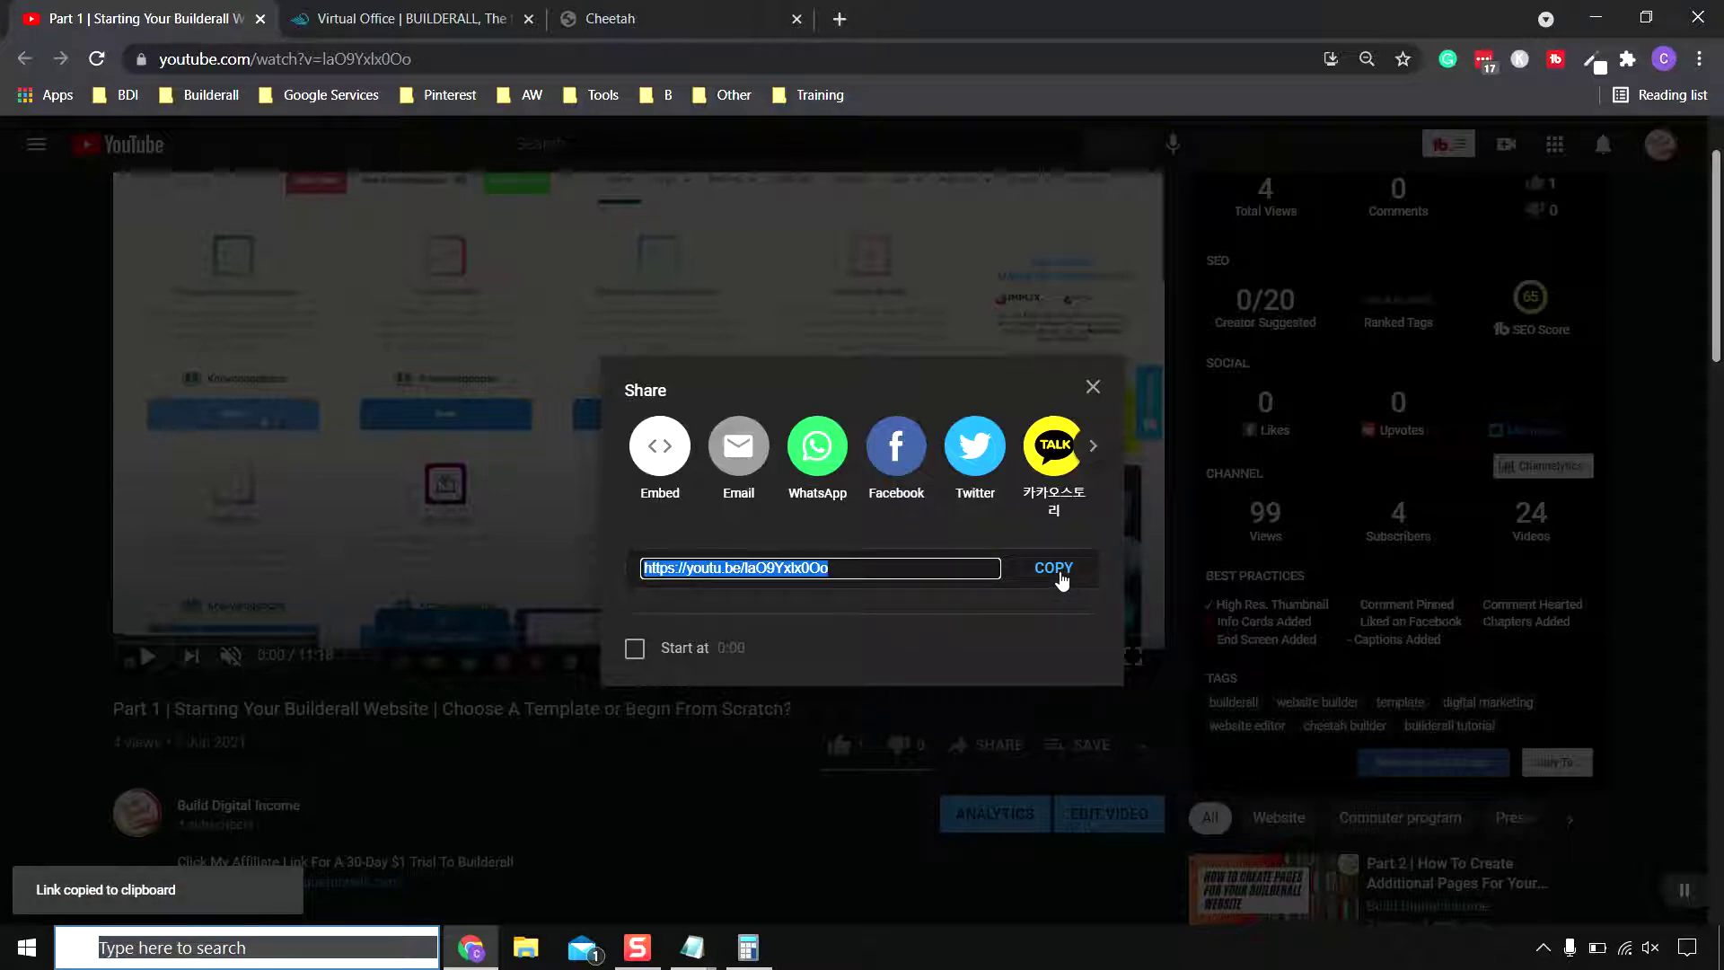
{"action": "left_click", "coordinate": [1091, 387]}
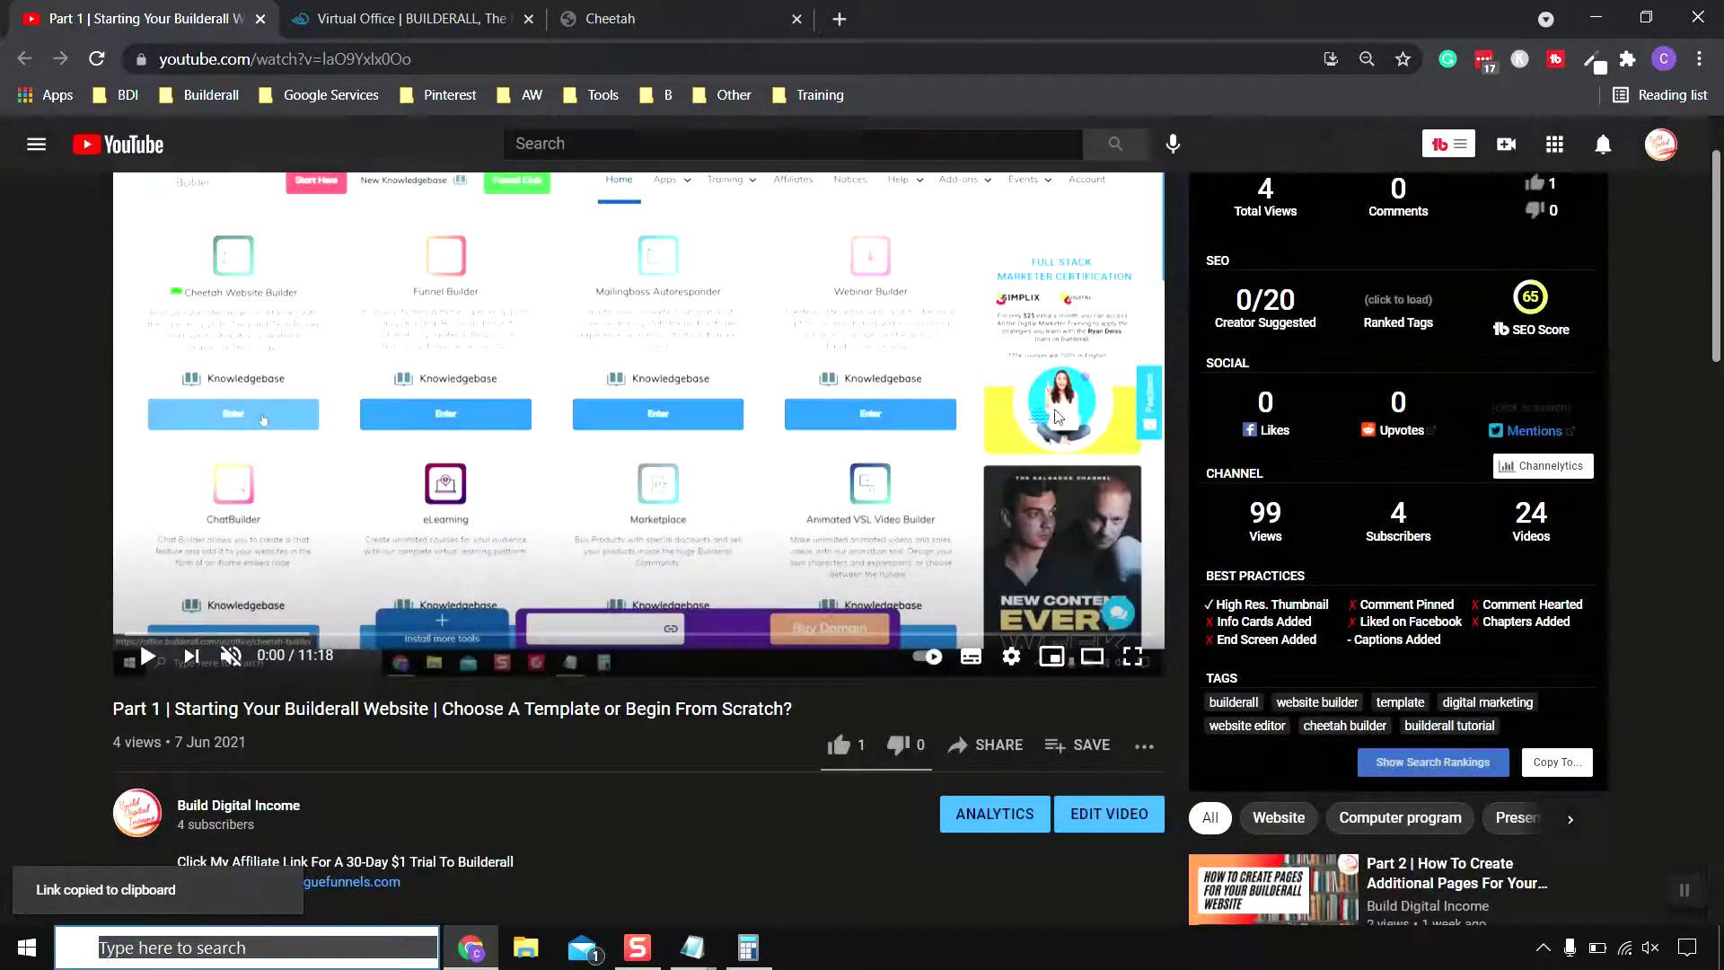
- Back in the Cheetah editor, replace the video element's URL with the copied YouTube link and turn off Auto Play
{"action": "left_click", "coordinate": [688, 13]}
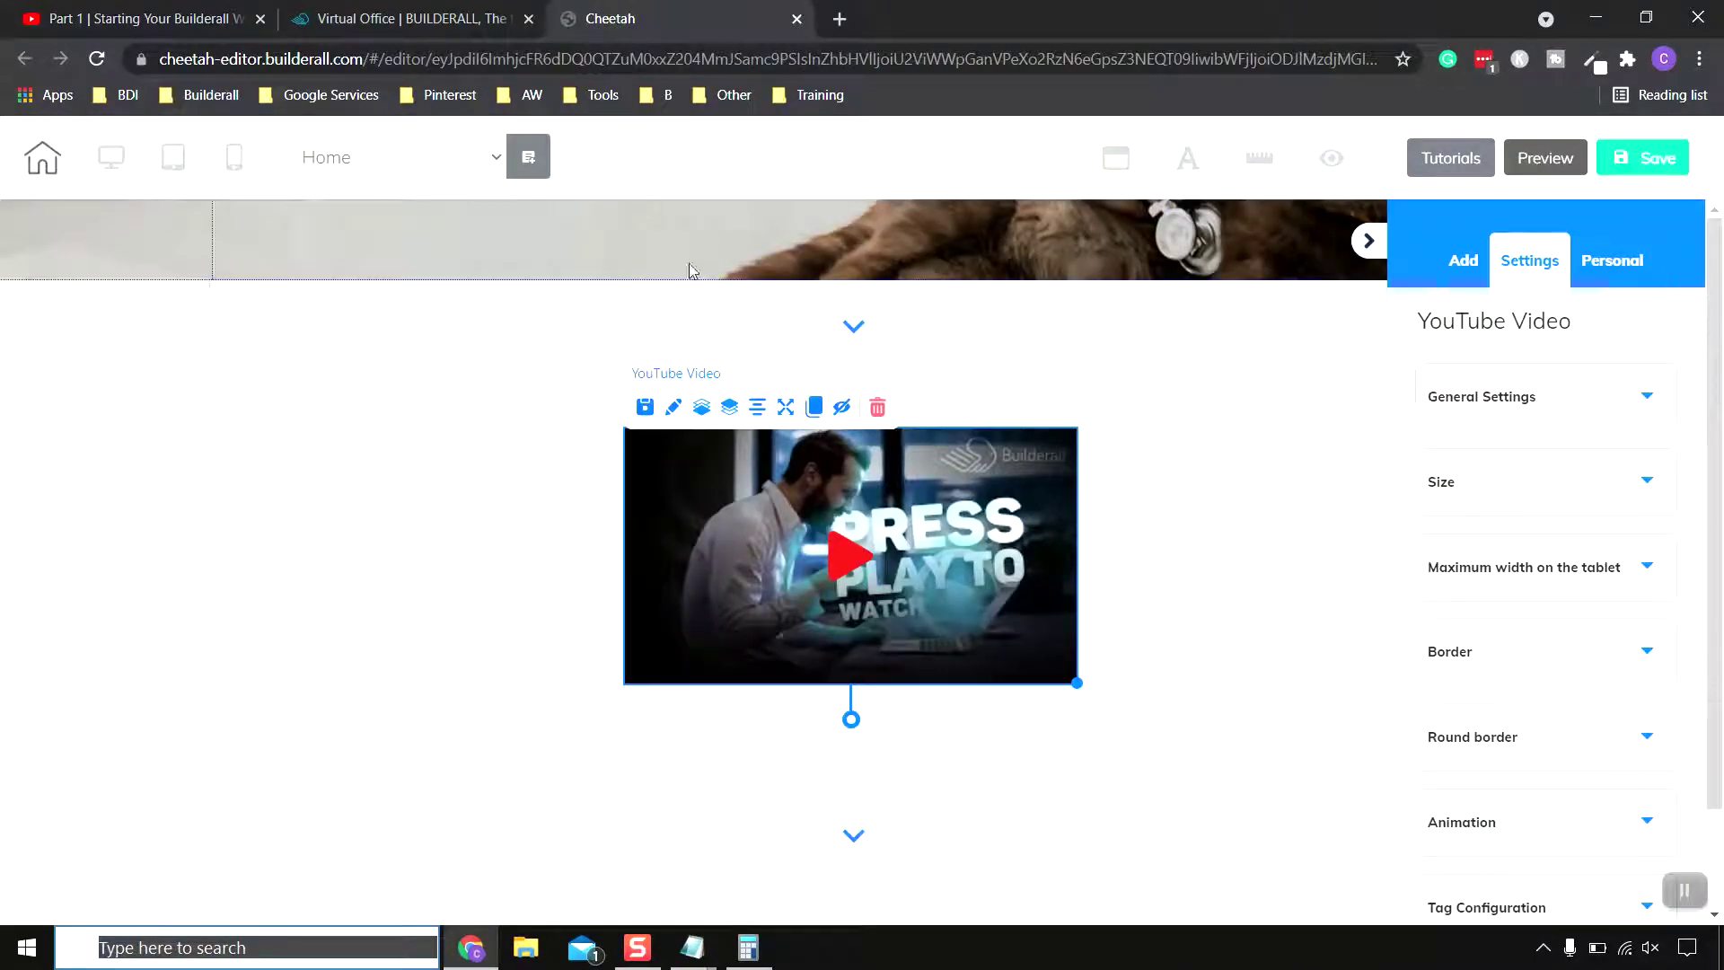
{"action": "left_click", "coordinate": [1535, 417]}
{"action": "left_click", "coordinate": [1430, 478]}
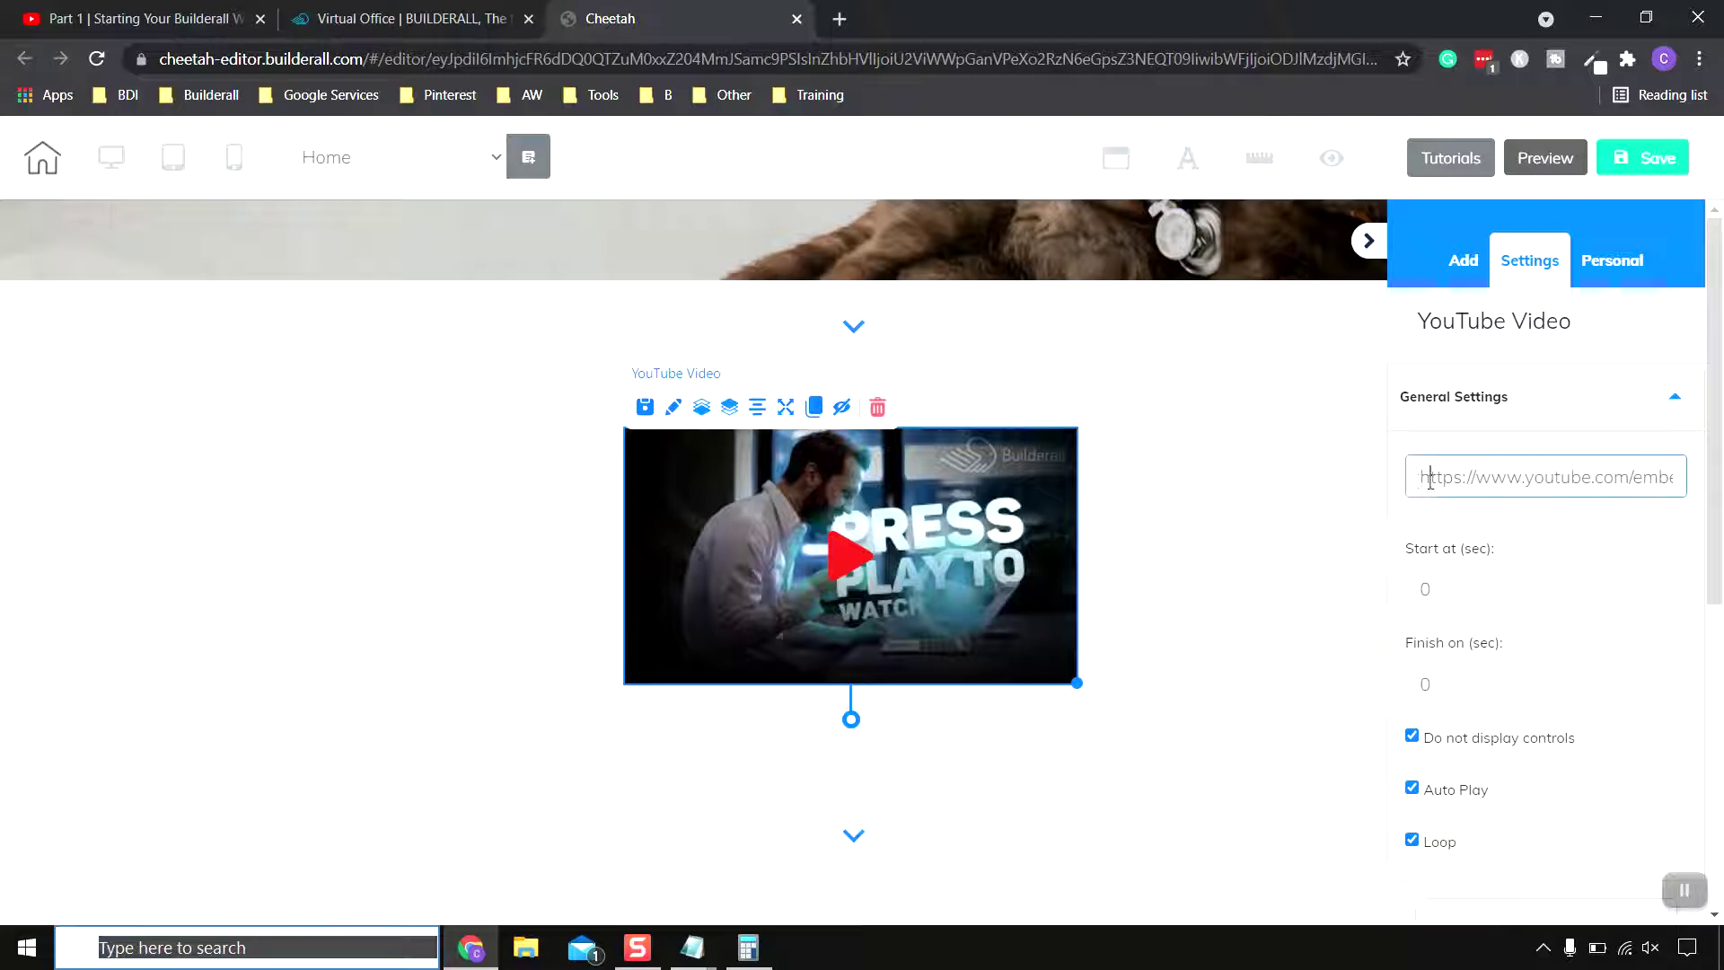
{"action": "left_click_drag", "start_coordinate": [1419, 478], "coordinate": [1678, 477]}
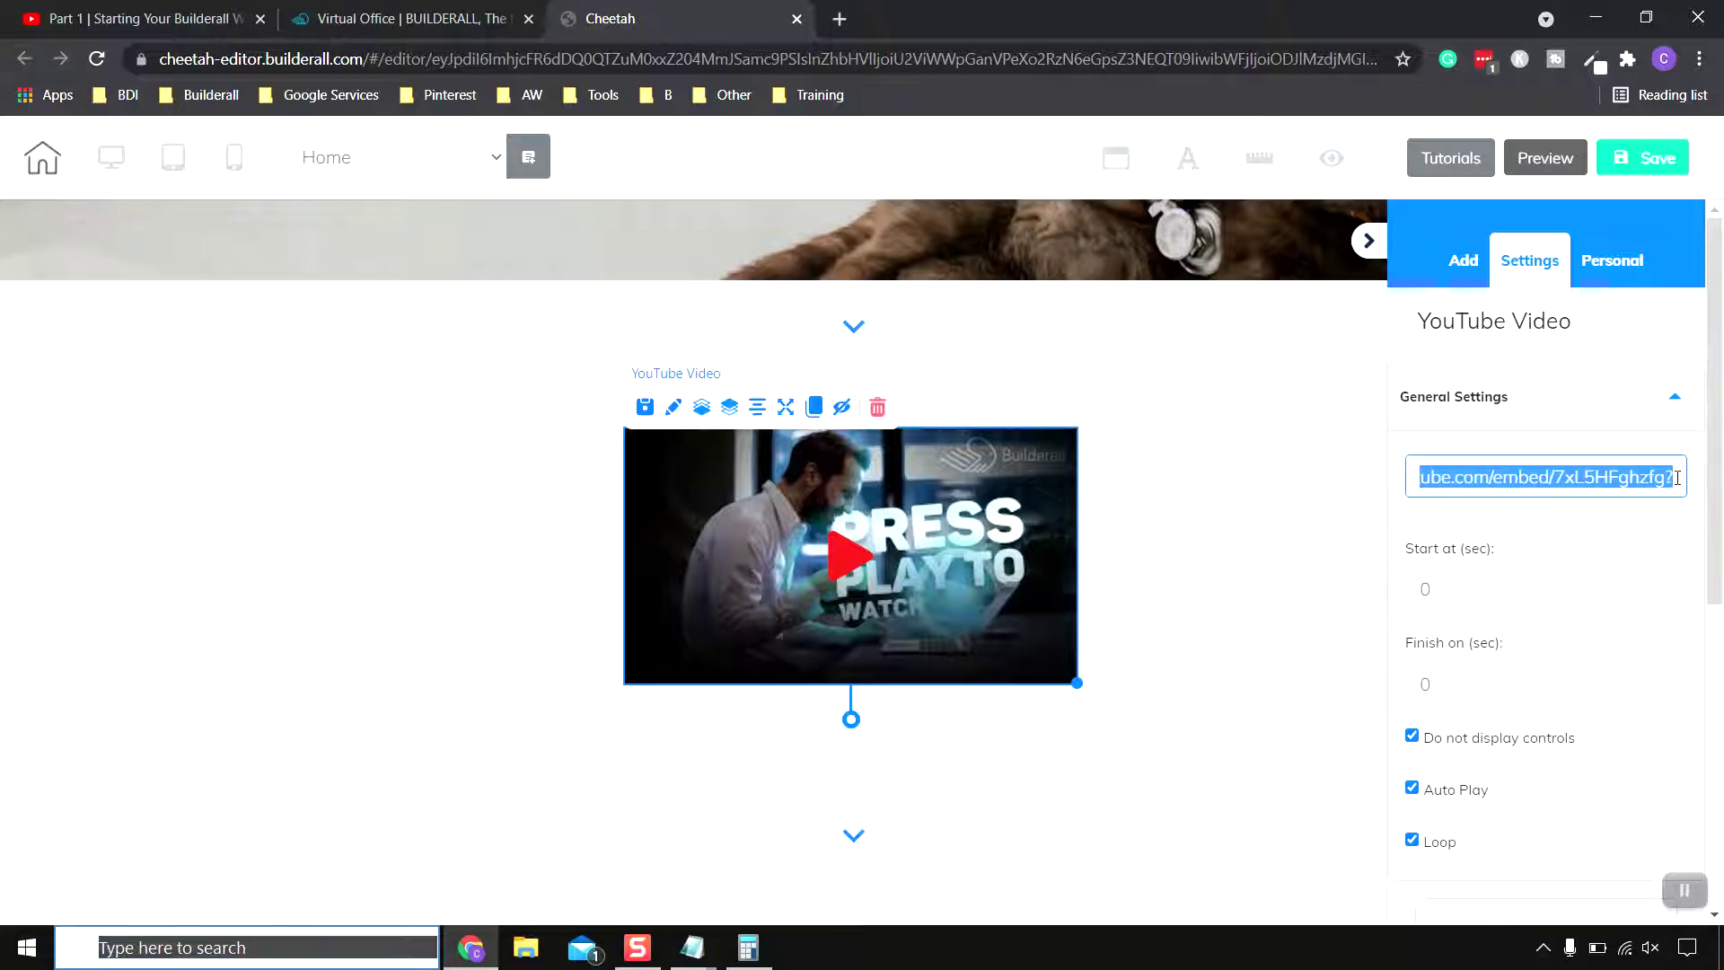
{"action": "key", "text": "BackSpace"}
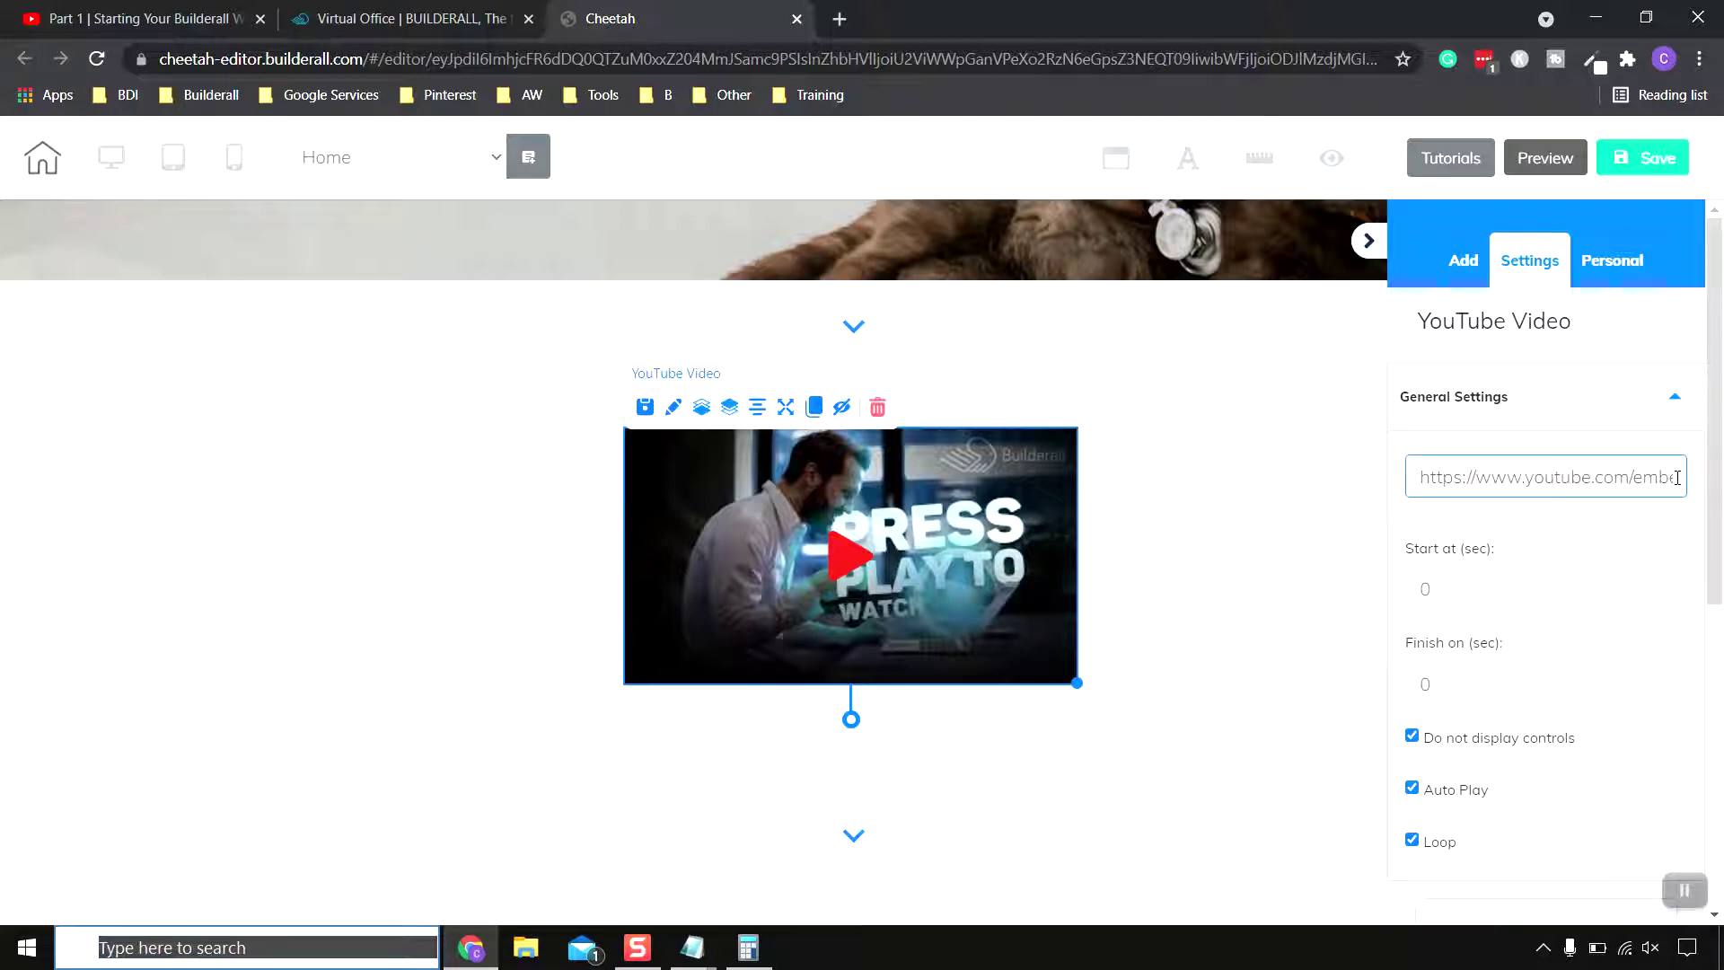
{"action": "key", "text": "ctrl+v"}
{"action": "scroll", "coordinate": [1590, 554], "scroll_direction": "down", "scroll_amount": 1}
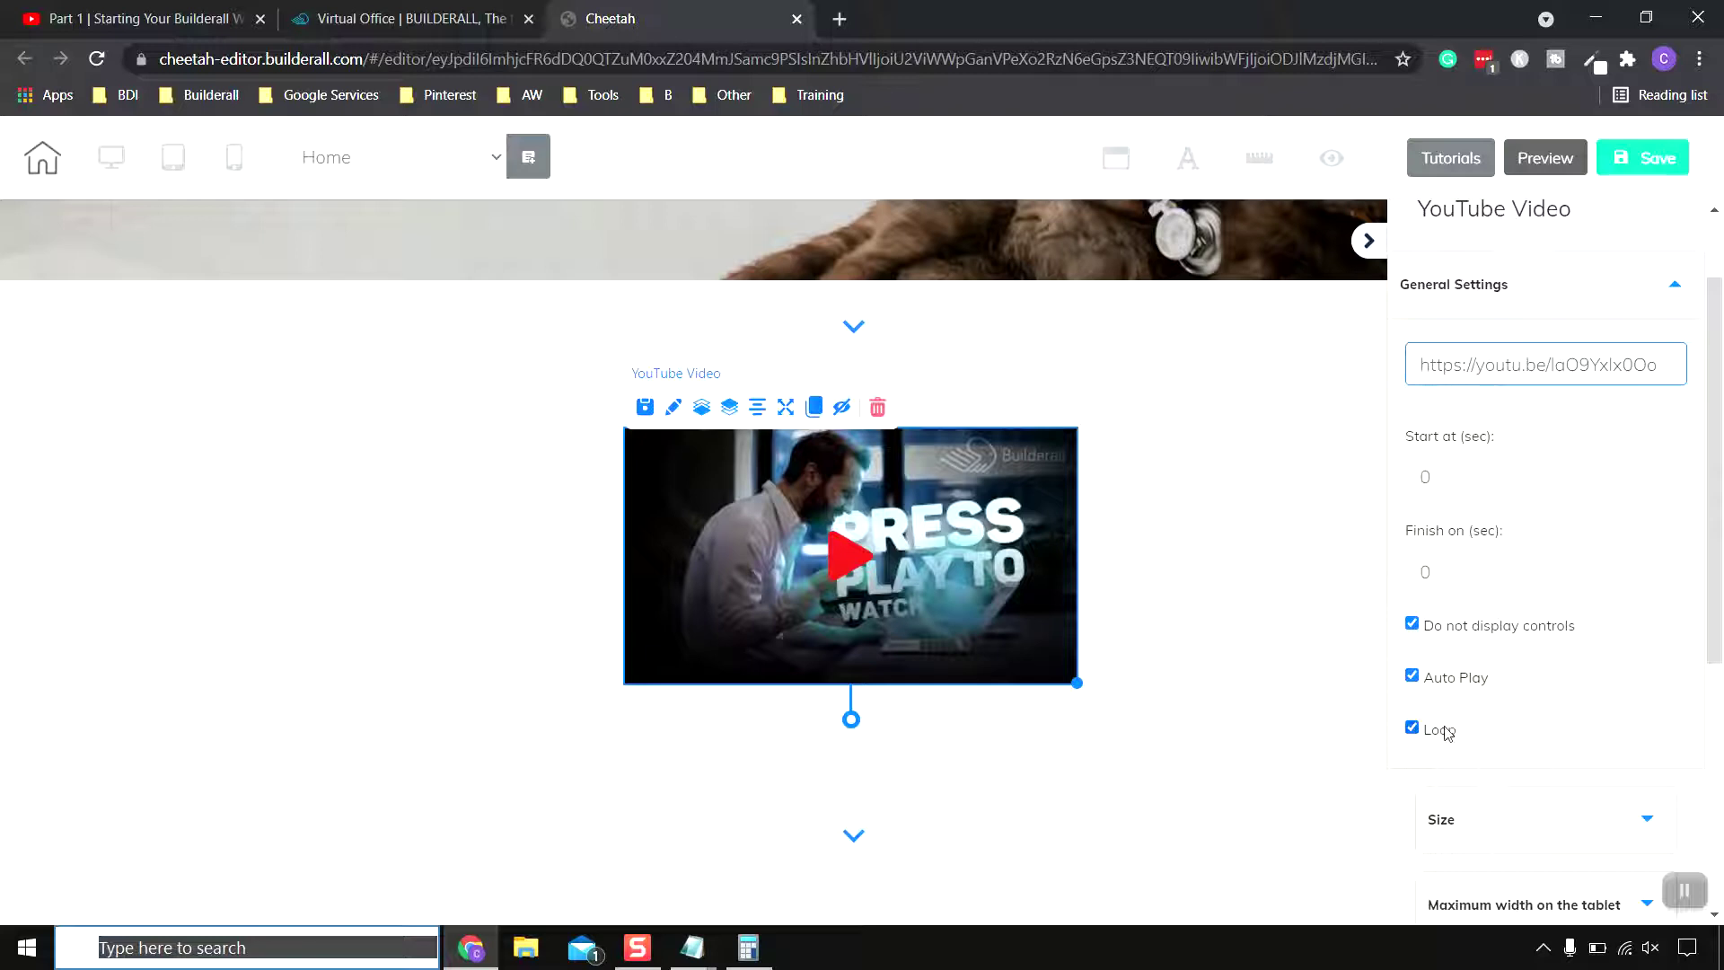
{"action": "left_click", "coordinate": [1413, 676]}
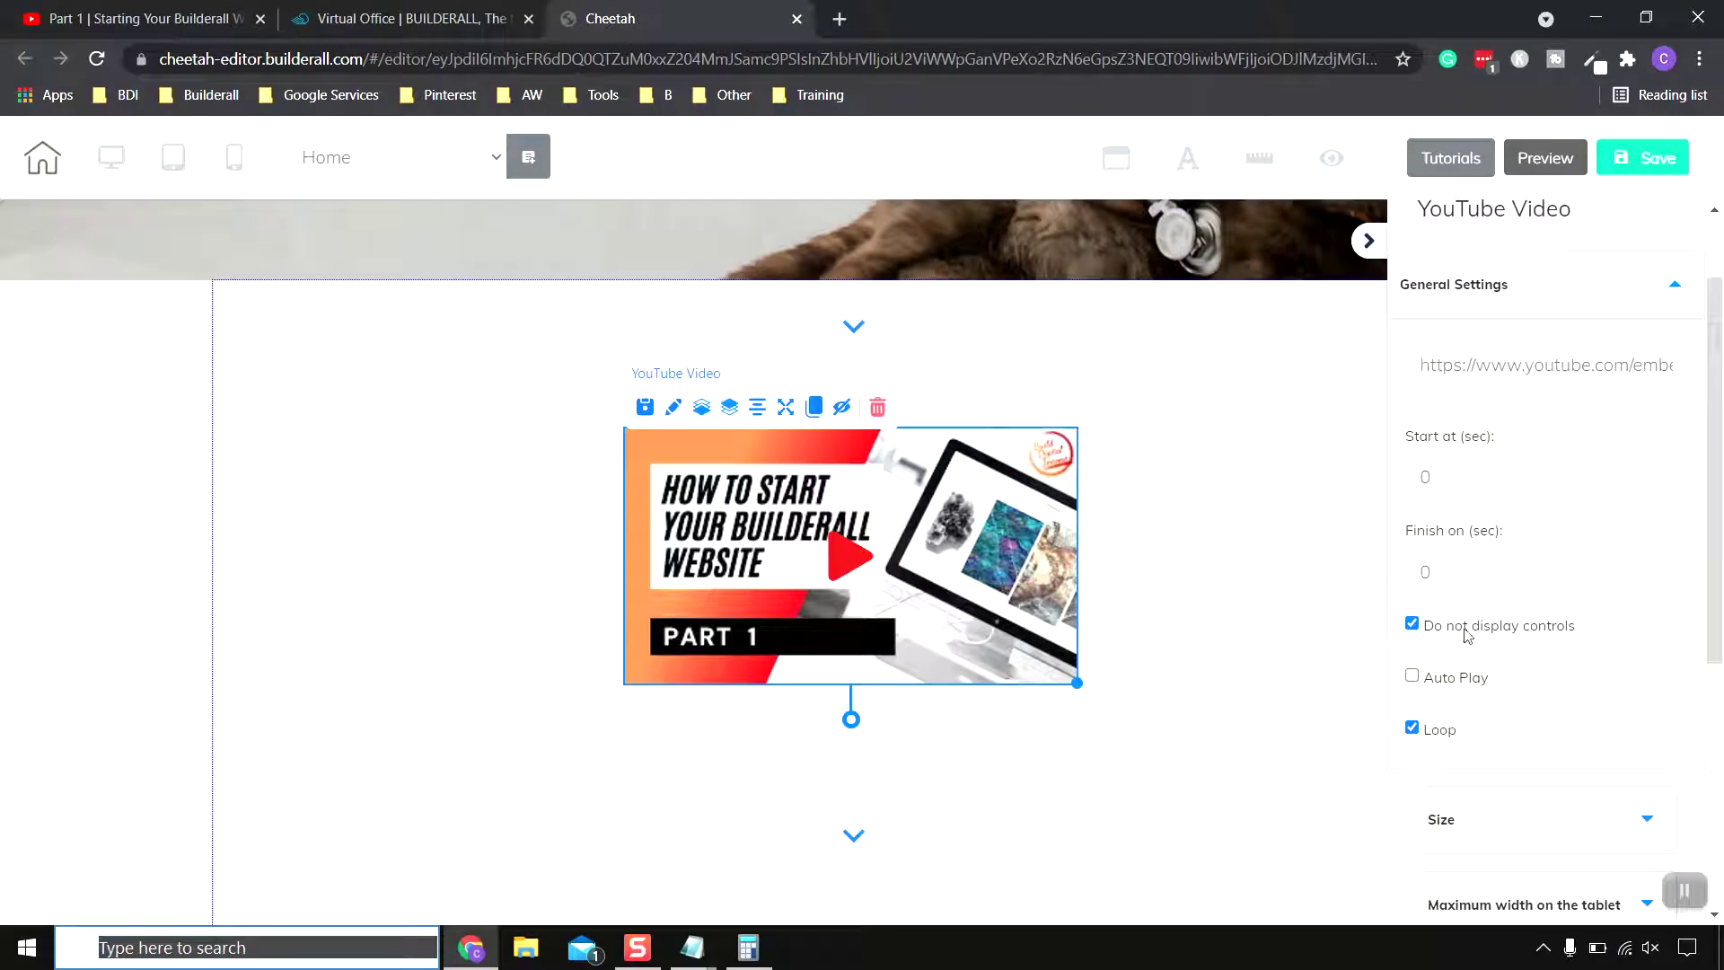
- Set the video element's width to 637
{"action": "scroll", "coordinate": [1520, 665], "scroll_direction": "down", "scroll_amount": 3}
{"action": "left_click", "coordinate": [1531, 599]}
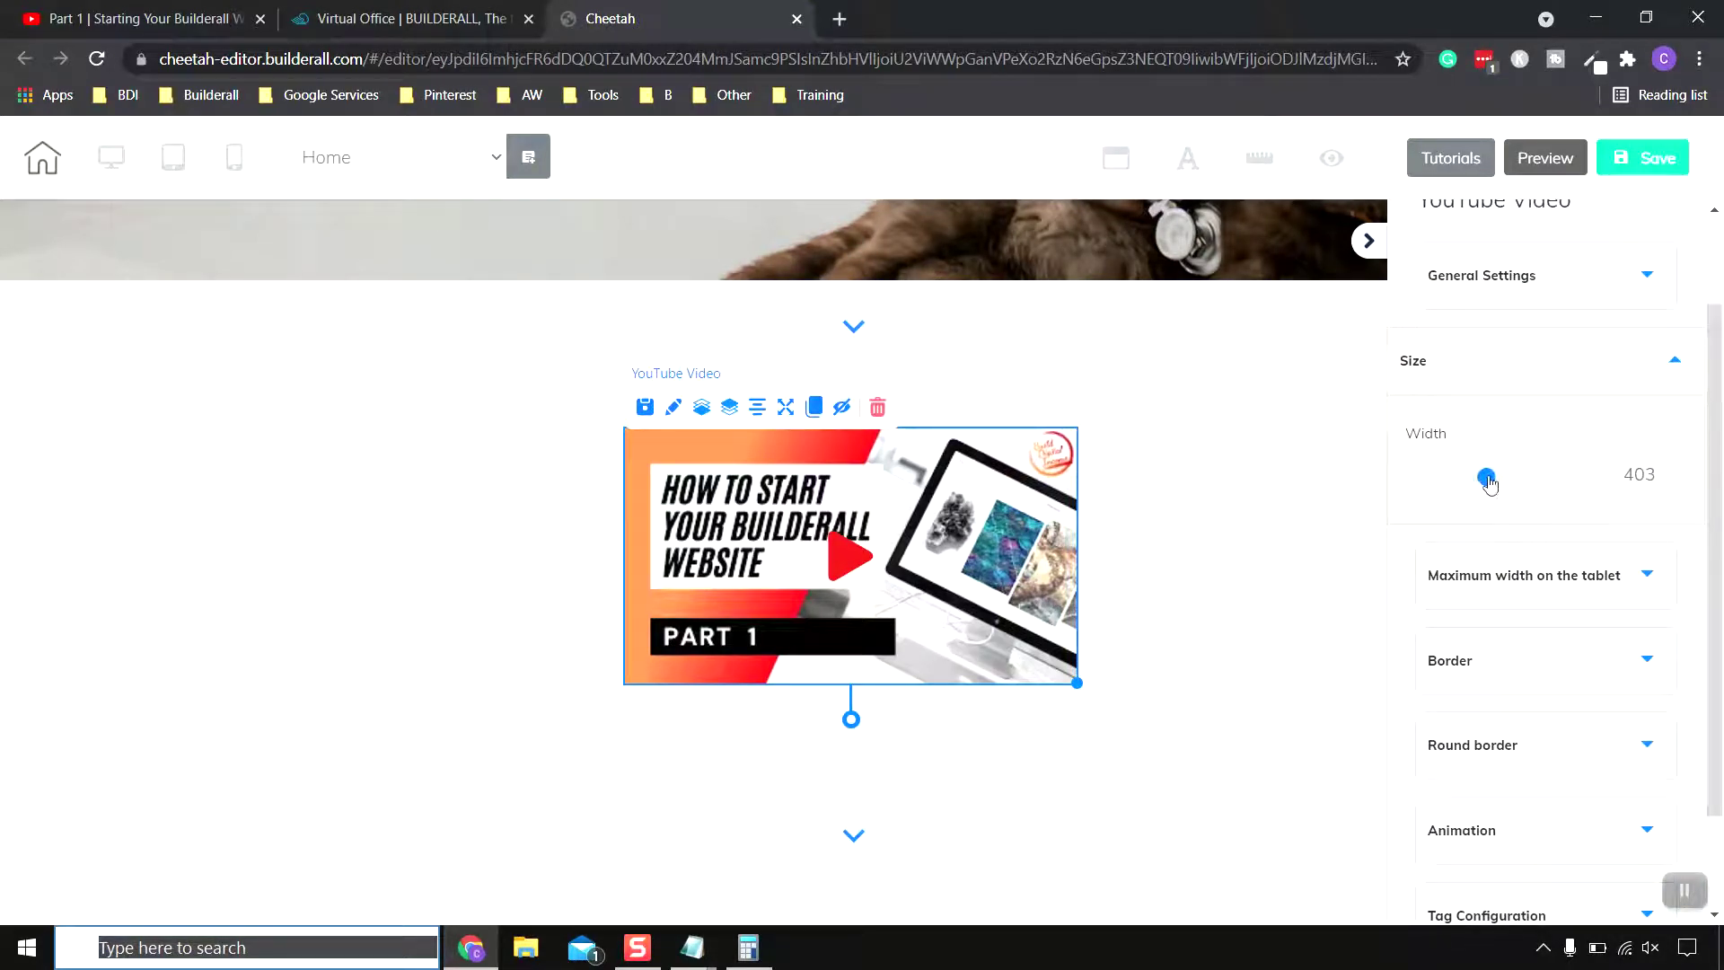
{"action": "left_click_drag", "start_coordinate": [1485, 477], "coordinate": [1523, 481]}
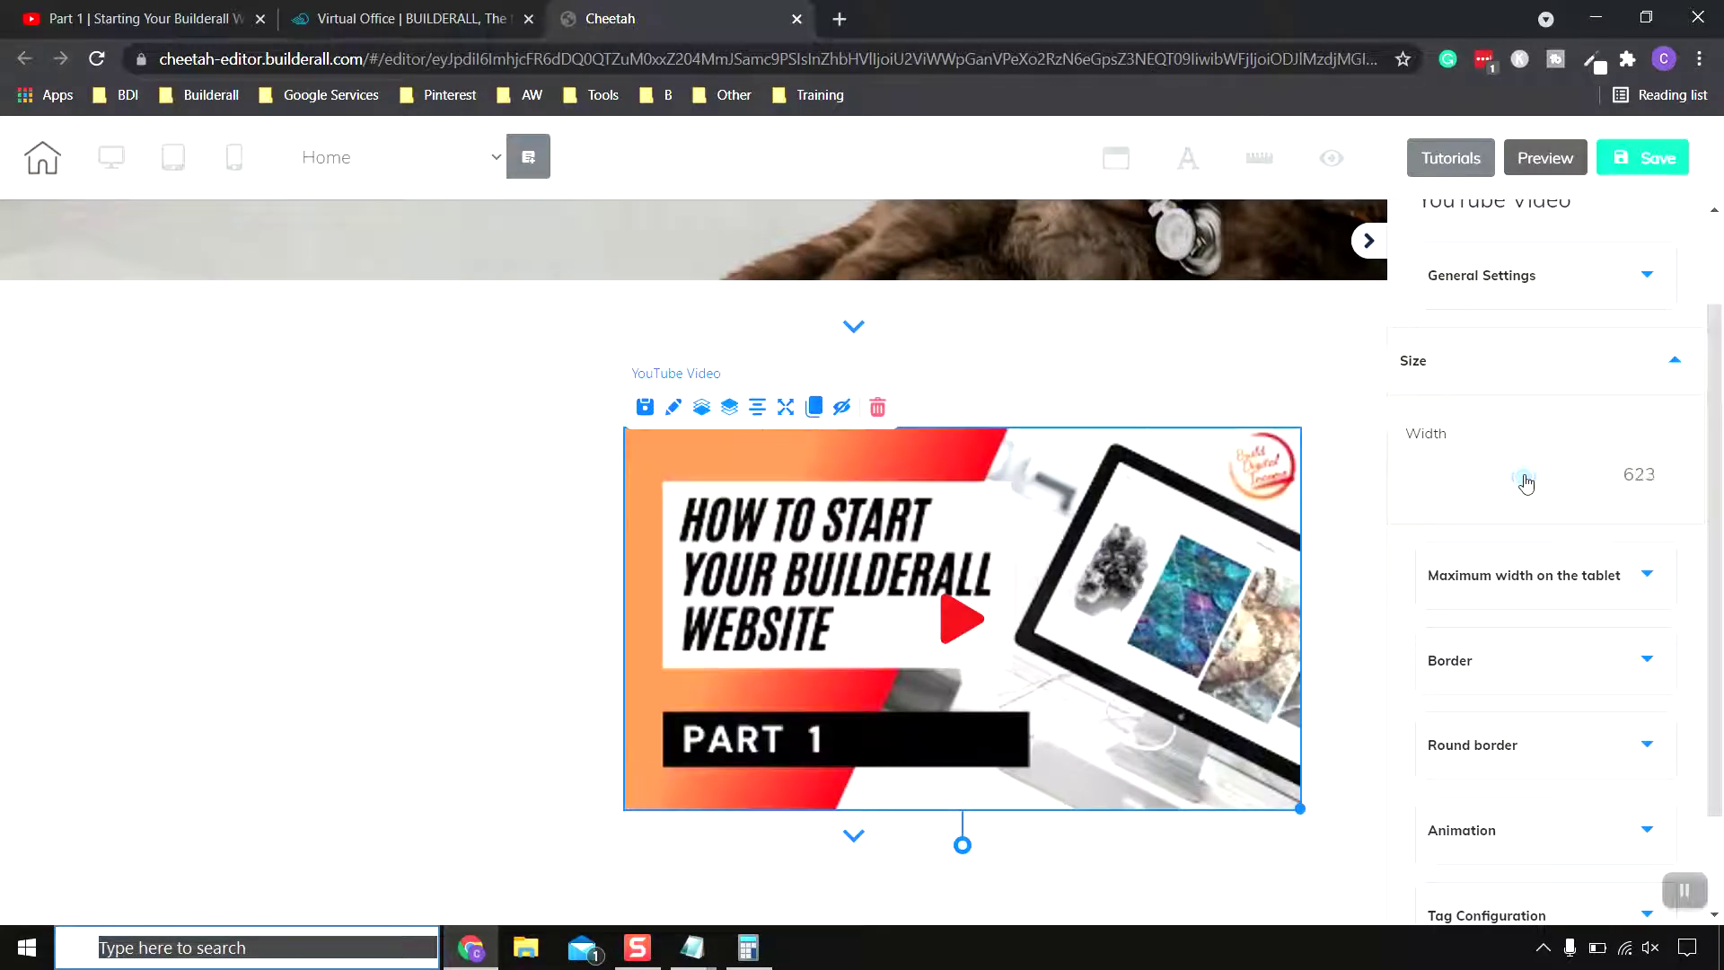
{"action": "left_click", "coordinate": [1674, 470]}
{"action": "left_click", "coordinate": [1674, 471]}
{"action": "left_click", "coordinate": [1674, 470]}
{"action": "left_click", "coordinate": [1674, 470]}
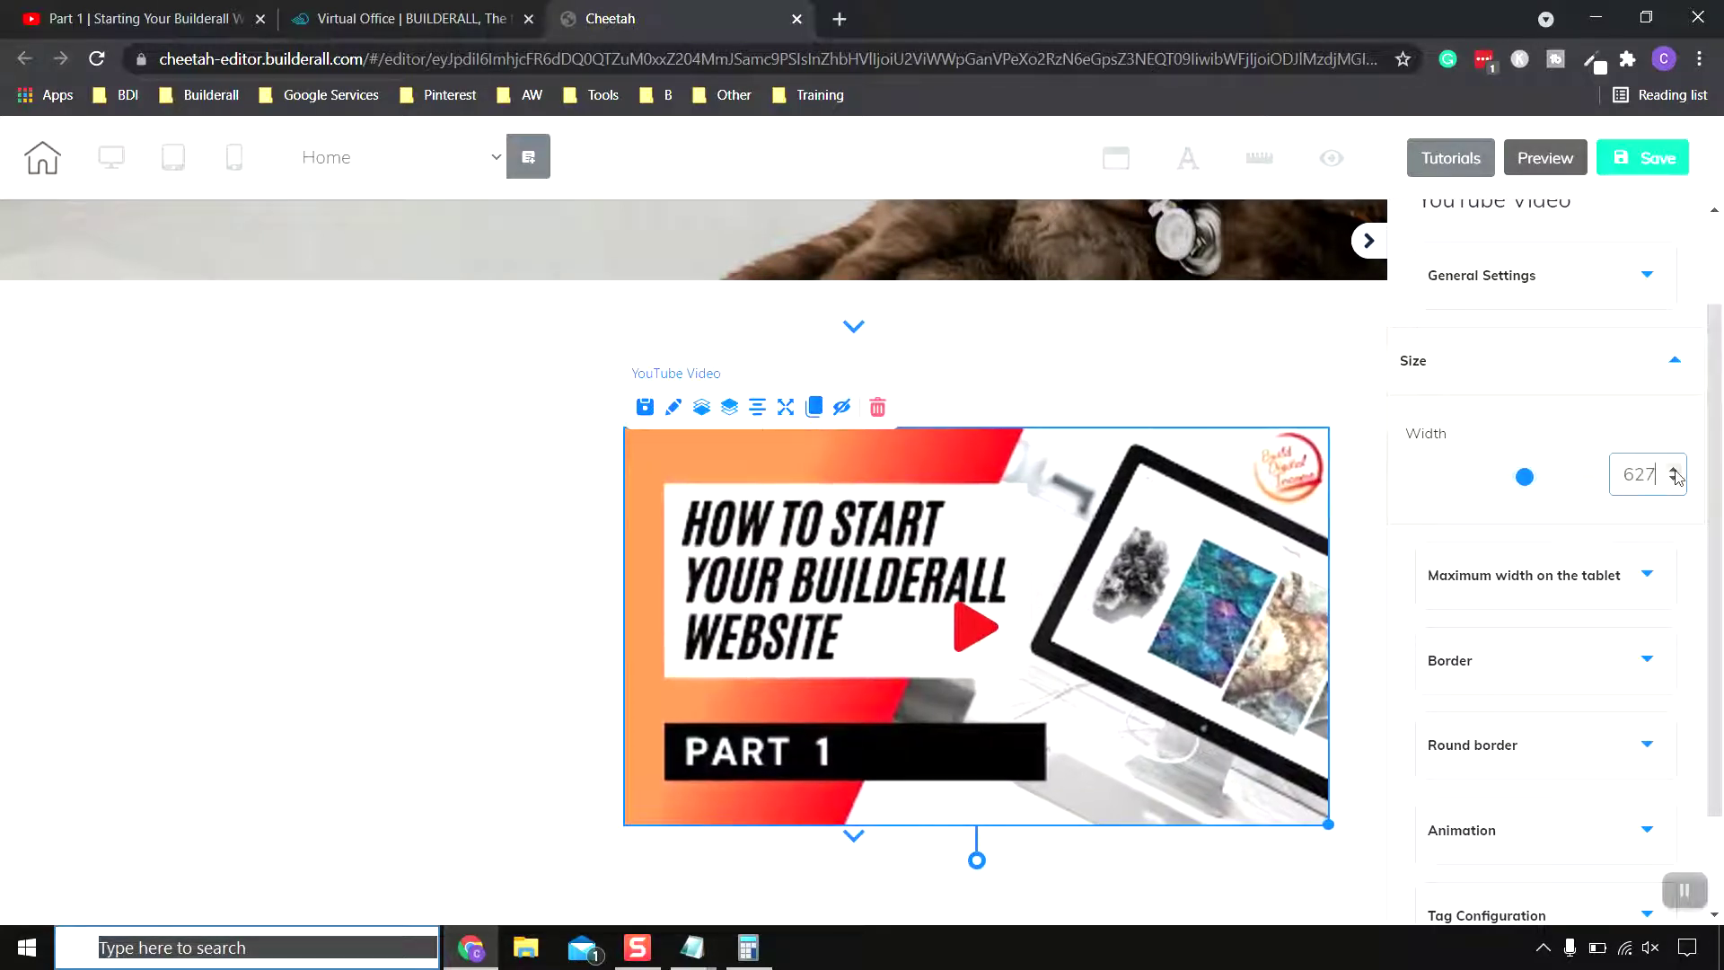
{"action": "left_click", "coordinate": [1674, 470]}
{"action": "left_click", "coordinate": [1675, 470]}
{"action": "left_click", "coordinate": [1674, 470]}
{"action": "left_click", "coordinate": [1674, 470]}
{"action": "left_click", "coordinate": [1674, 471]}
{"action": "left_click", "coordinate": [1674, 470]}
{"action": "left_click", "coordinate": [1674, 470]}
{"action": "left_click", "coordinate": [1674, 470]}
{"action": "left_click", "coordinate": [1674, 471]}
{"action": "left_click", "coordinate": [1674, 471]}
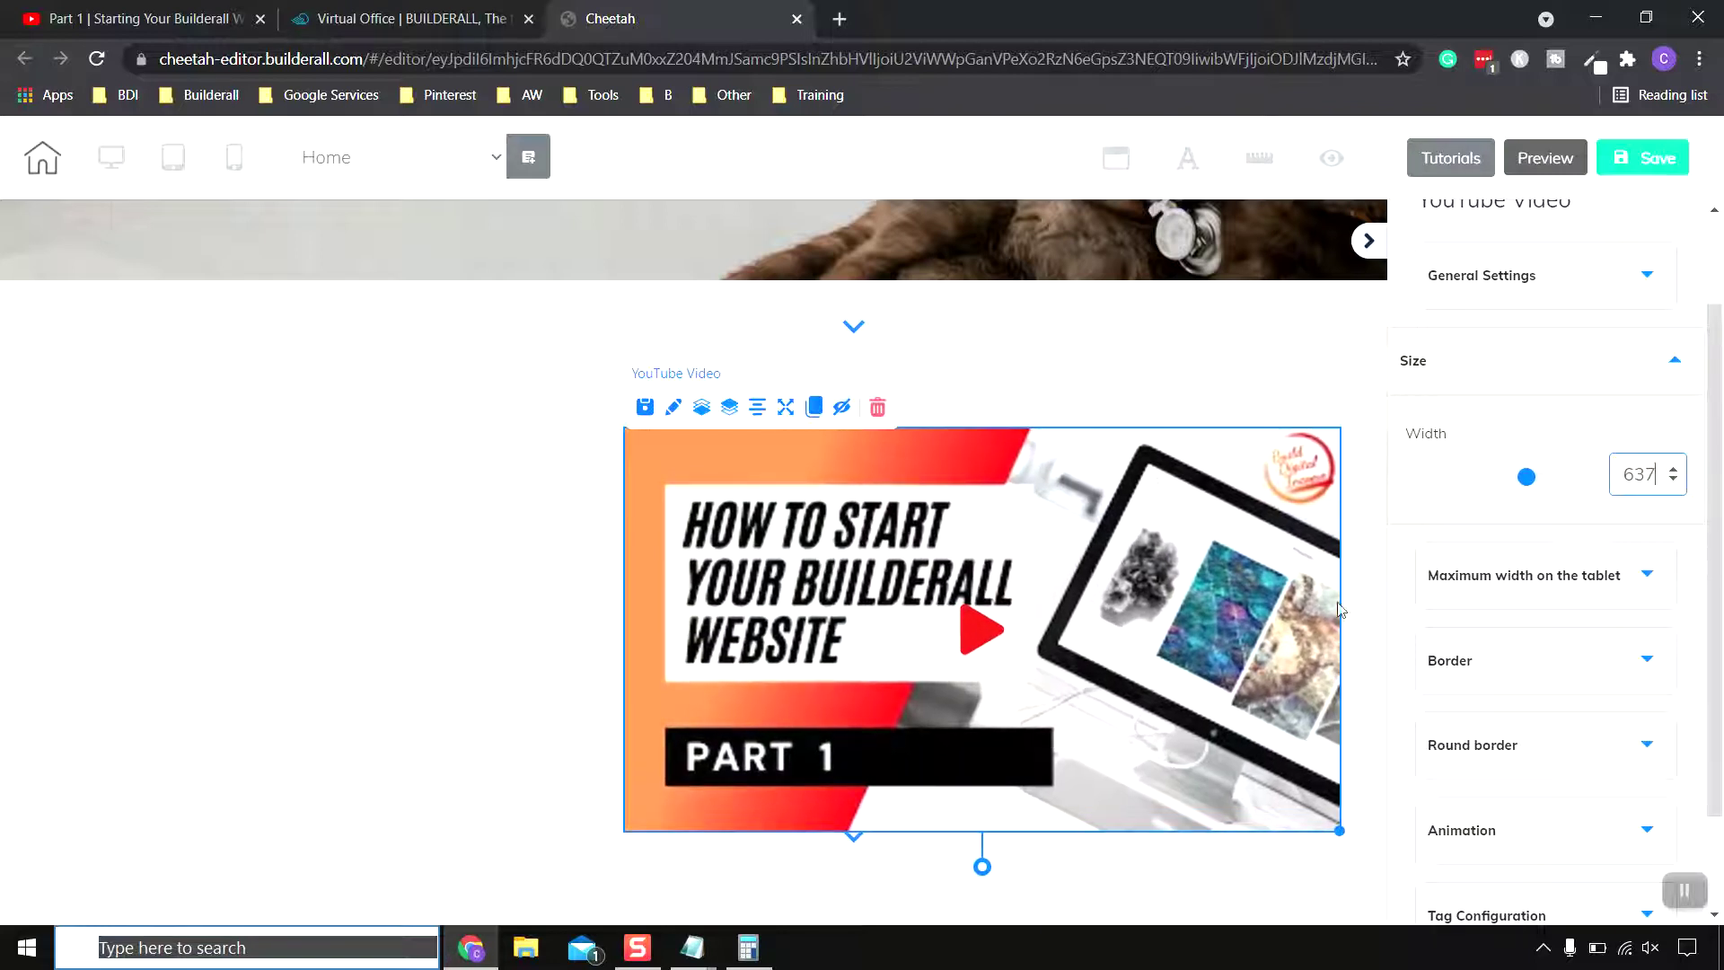
- Shrink the YouTube video to a width of about 421 and centre it horizontally in the panel
{"action": "left_click_drag", "start_coordinate": [1024, 629], "coordinate": [745, 579]}
{"action": "left_click_drag", "start_coordinate": [1003, 630], "coordinate": [1055, 630]}
{"action": "left_click_drag", "start_coordinate": [1179, 789], "coordinate": [938, 671]}
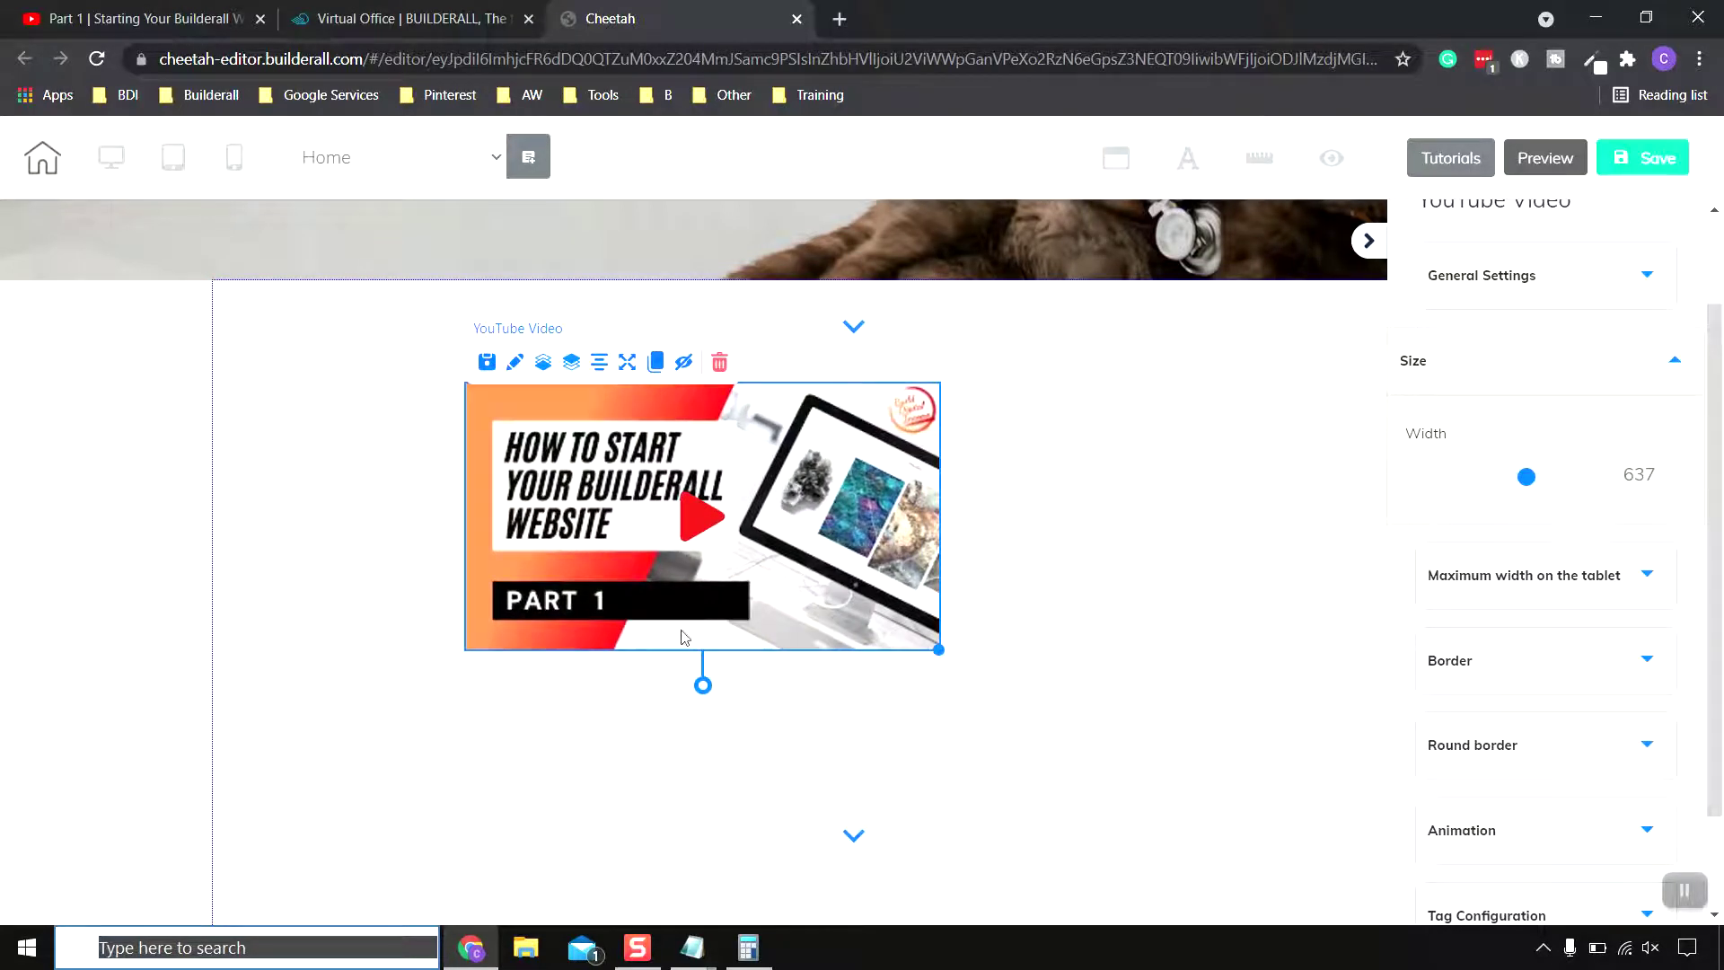
{"action": "left_click", "coordinate": [683, 552]}
{"action": "left_click", "coordinate": [788, 577]}
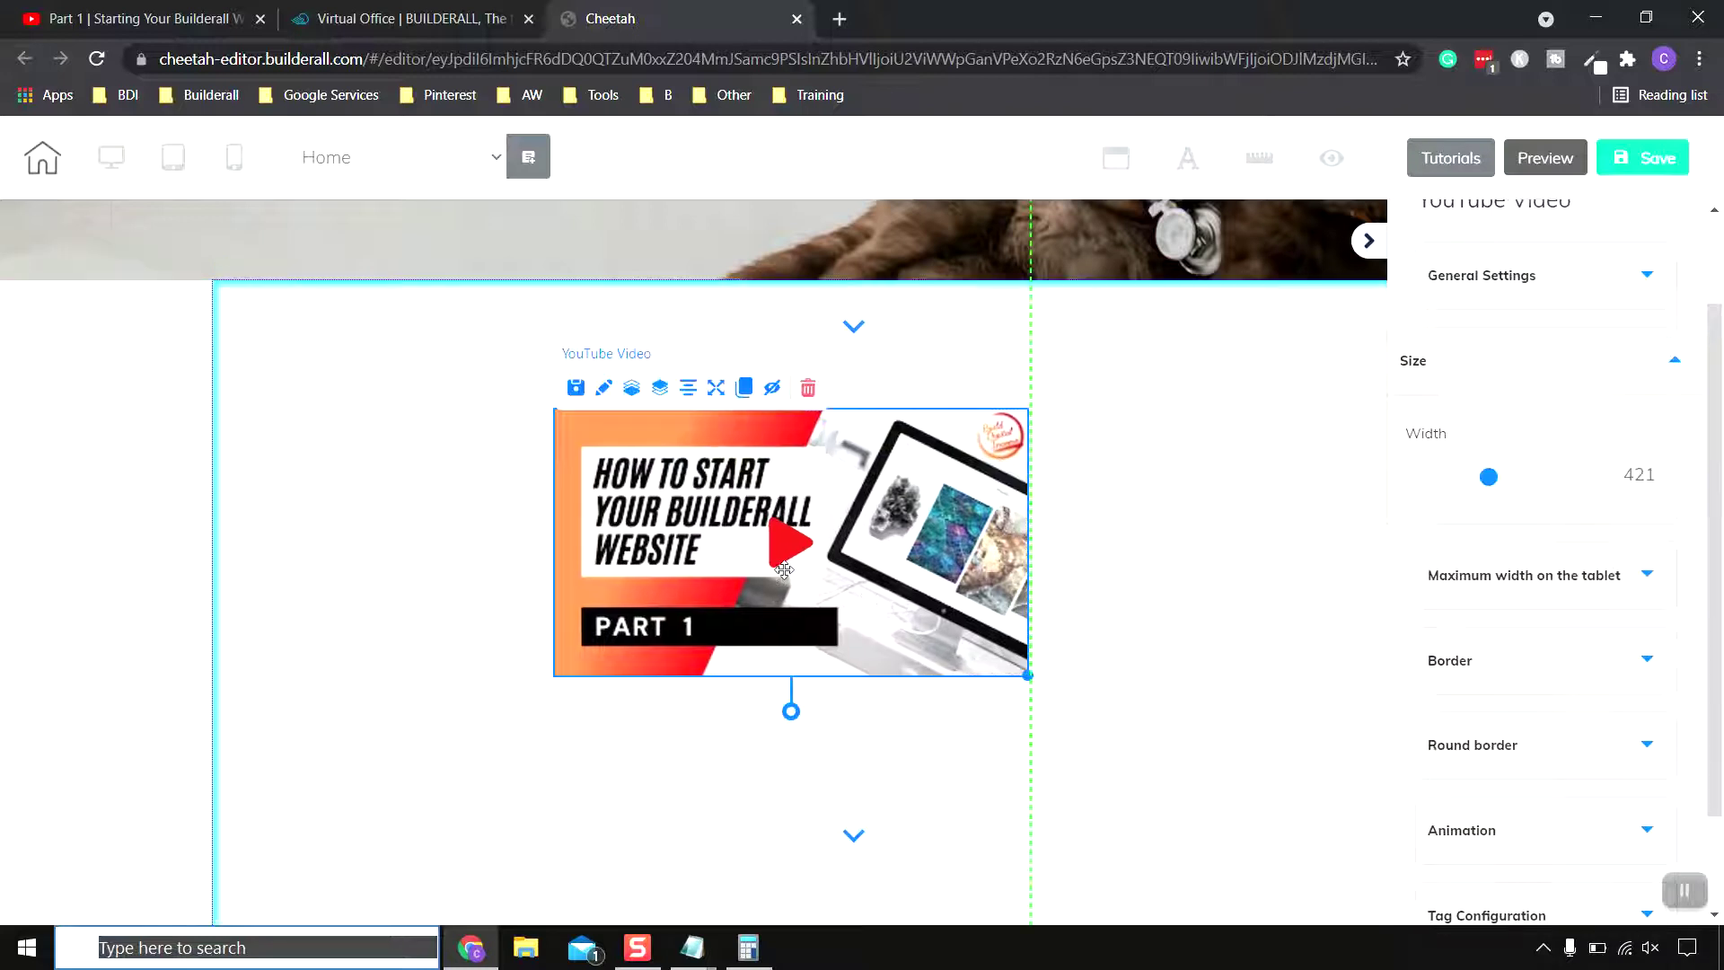
{"action": "left_click_drag", "start_coordinate": [844, 606], "coordinate": [884, 604]}
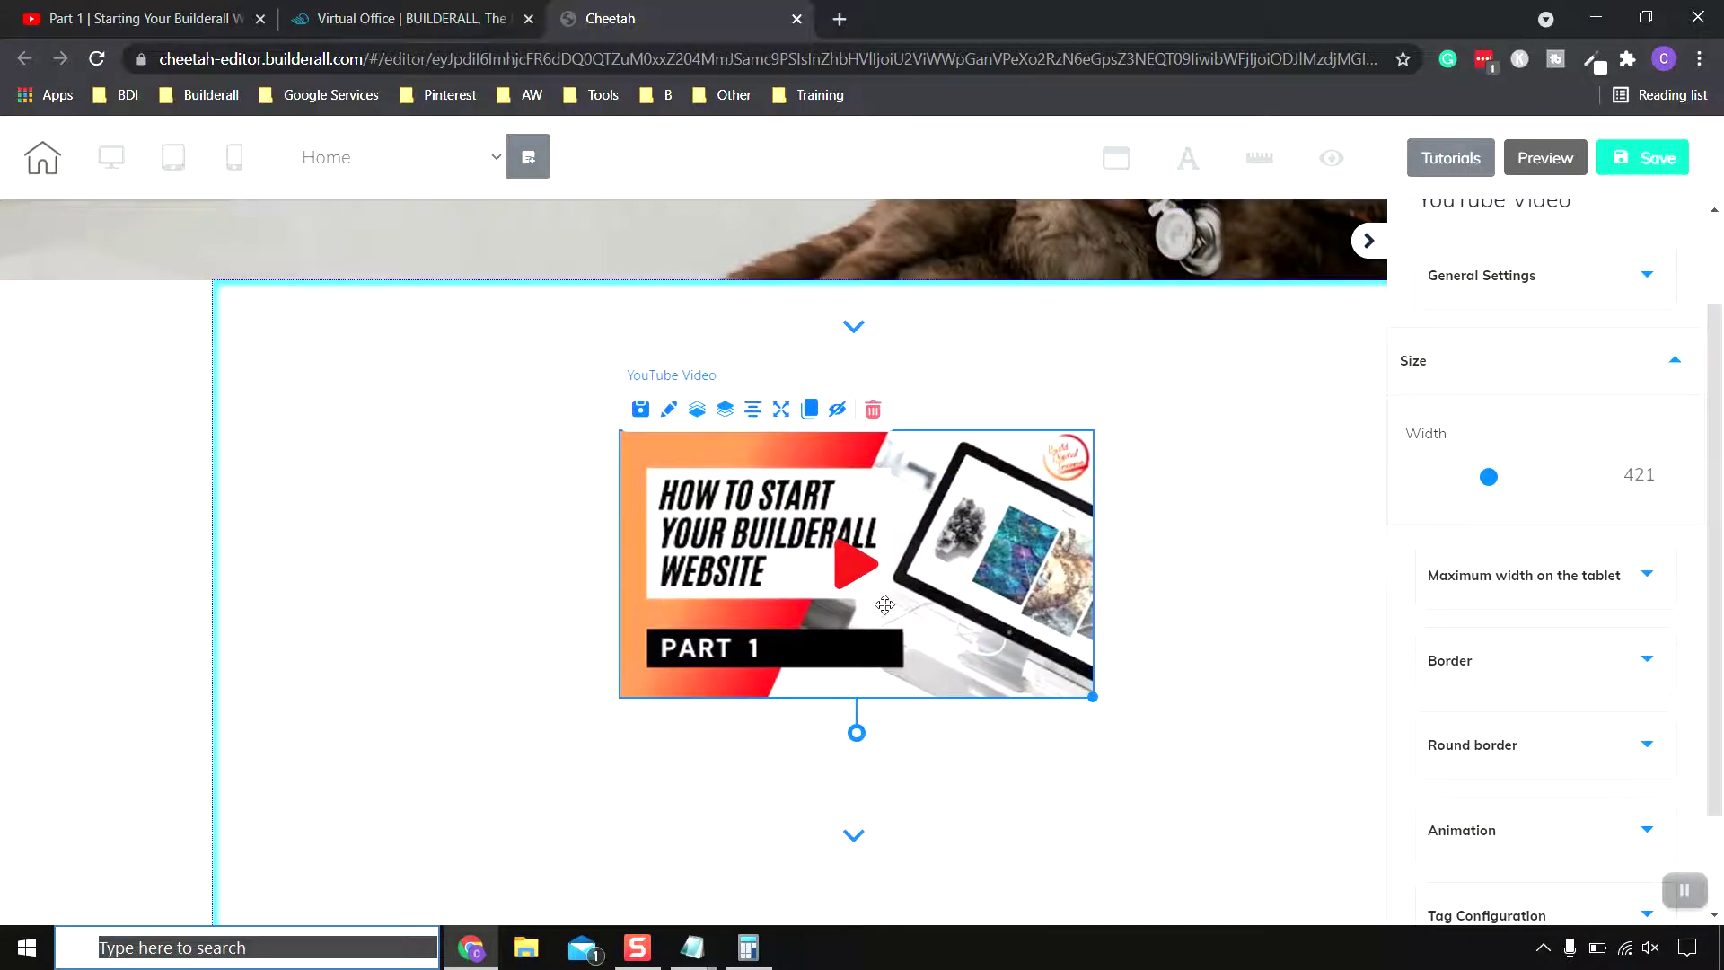
- Reduce the height of the panel containing the video to 609
{"action": "left_click", "coordinate": [1279, 531]}
{"action": "scroll", "coordinate": [1577, 601], "scroll_direction": "down", "scroll_amount": 3}
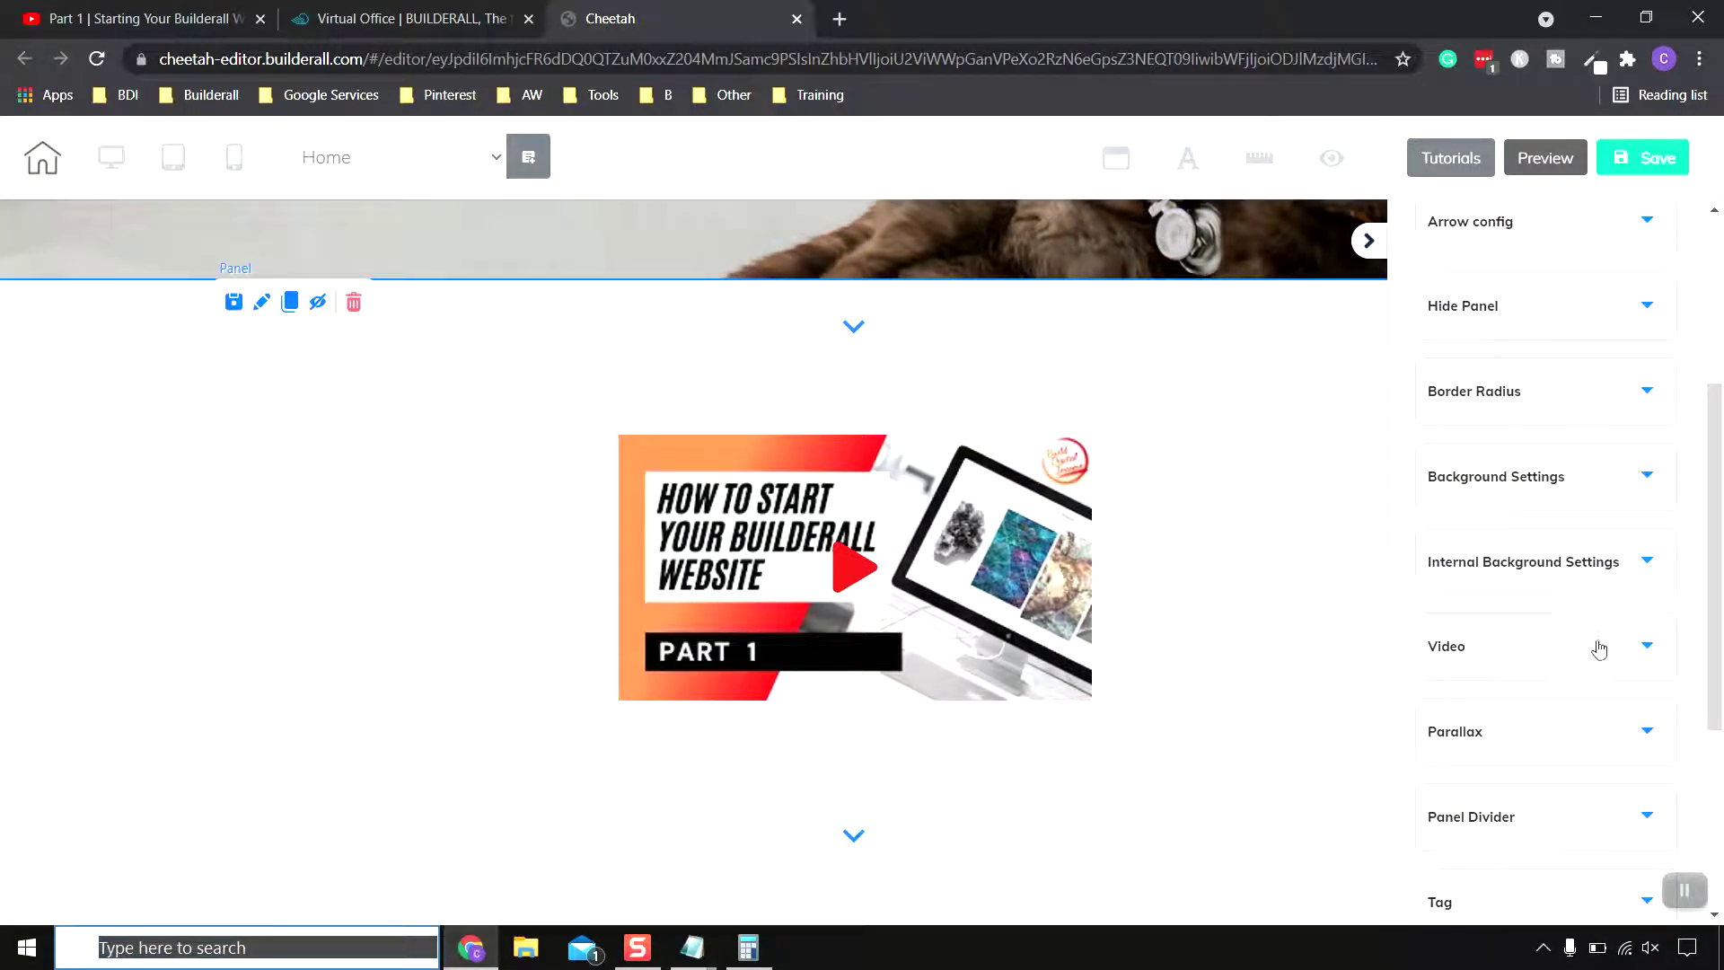
{"action": "scroll", "coordinate": [1594, 660], "scroll_direction": "down", "scroll_amount": 4}
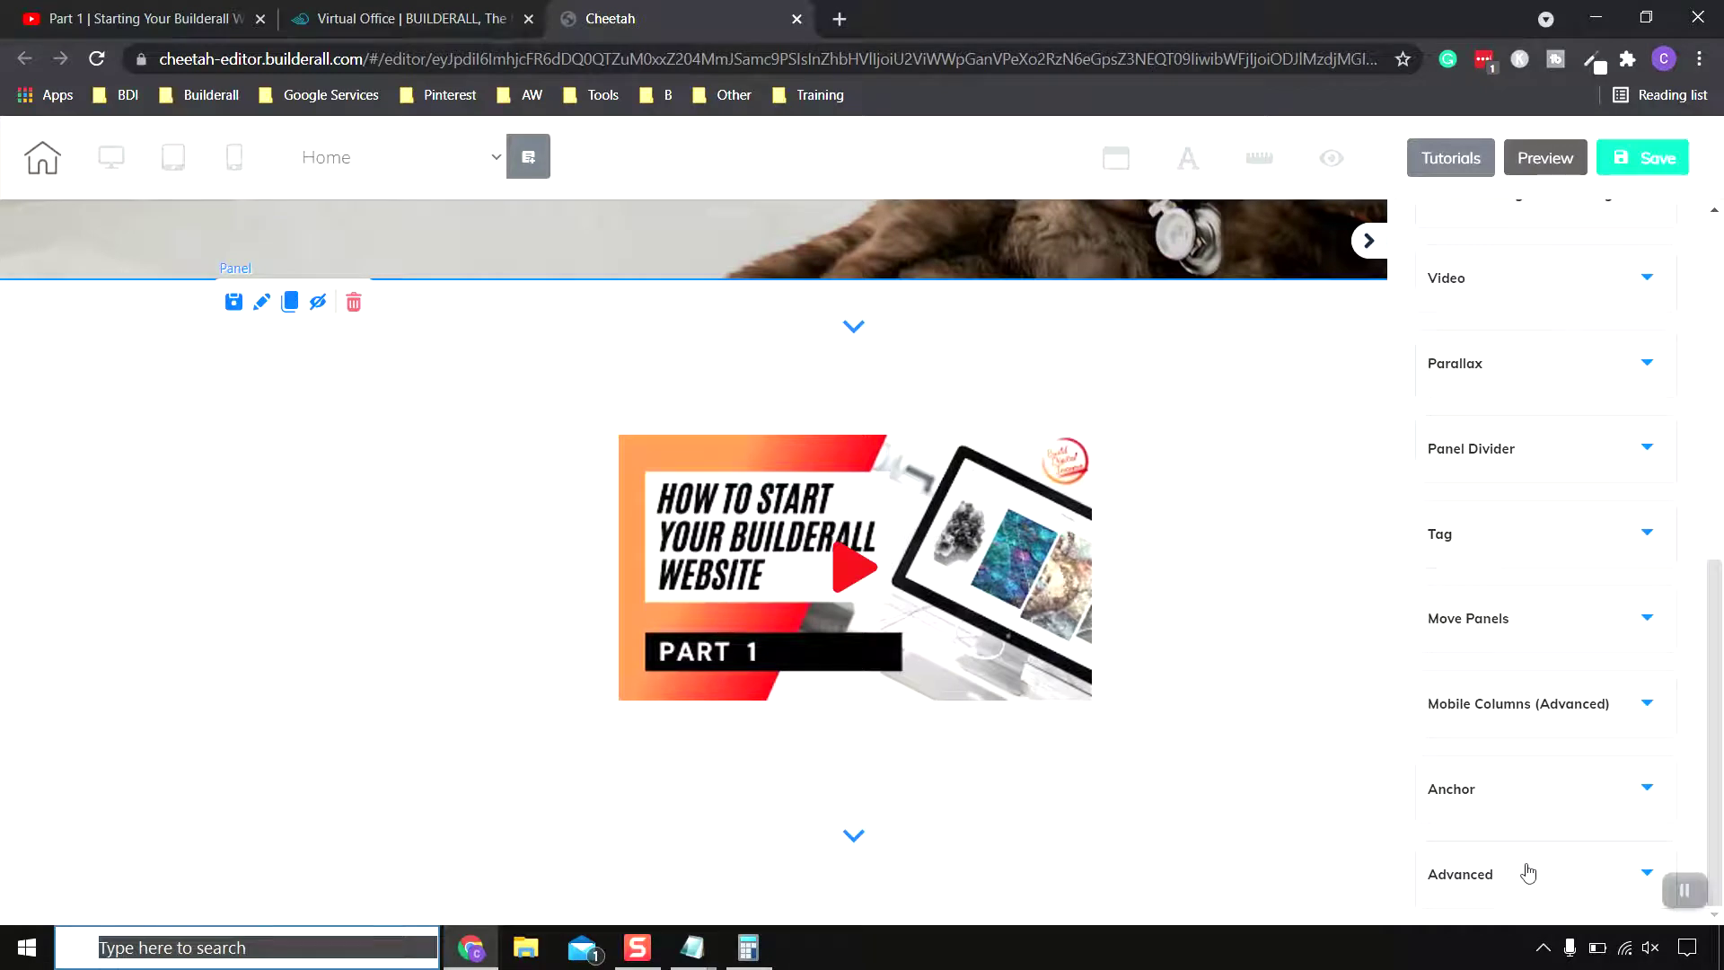
{"action": "scroll", "coordinate": [1528, 873], "scroll_direction": "up", "scroll_amount": 4}
{"action": "scroll", "coordinate": [1529, 871], "scroll_direction": "up", "scroll_amount": 4}
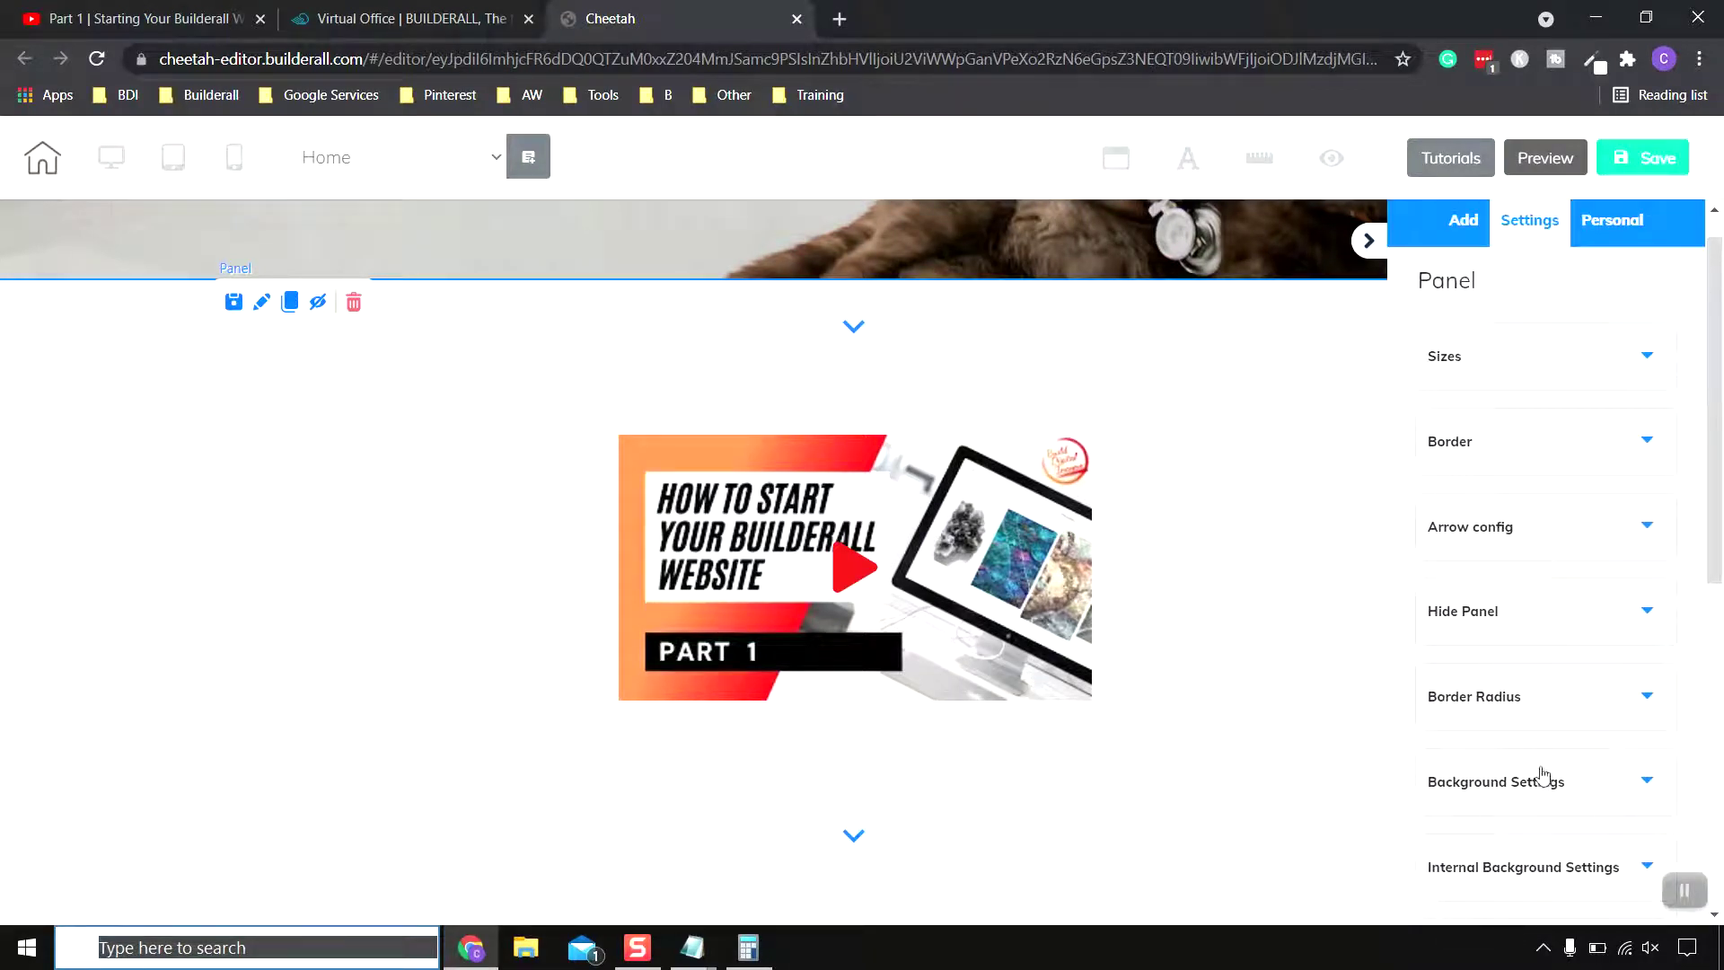
{"action": "scroll", "coordinate": [1539, 772], "scroll_direction": "up", "scroll_amount": 1}
{"action": "left_click", "coordinate": [1506, 413]}
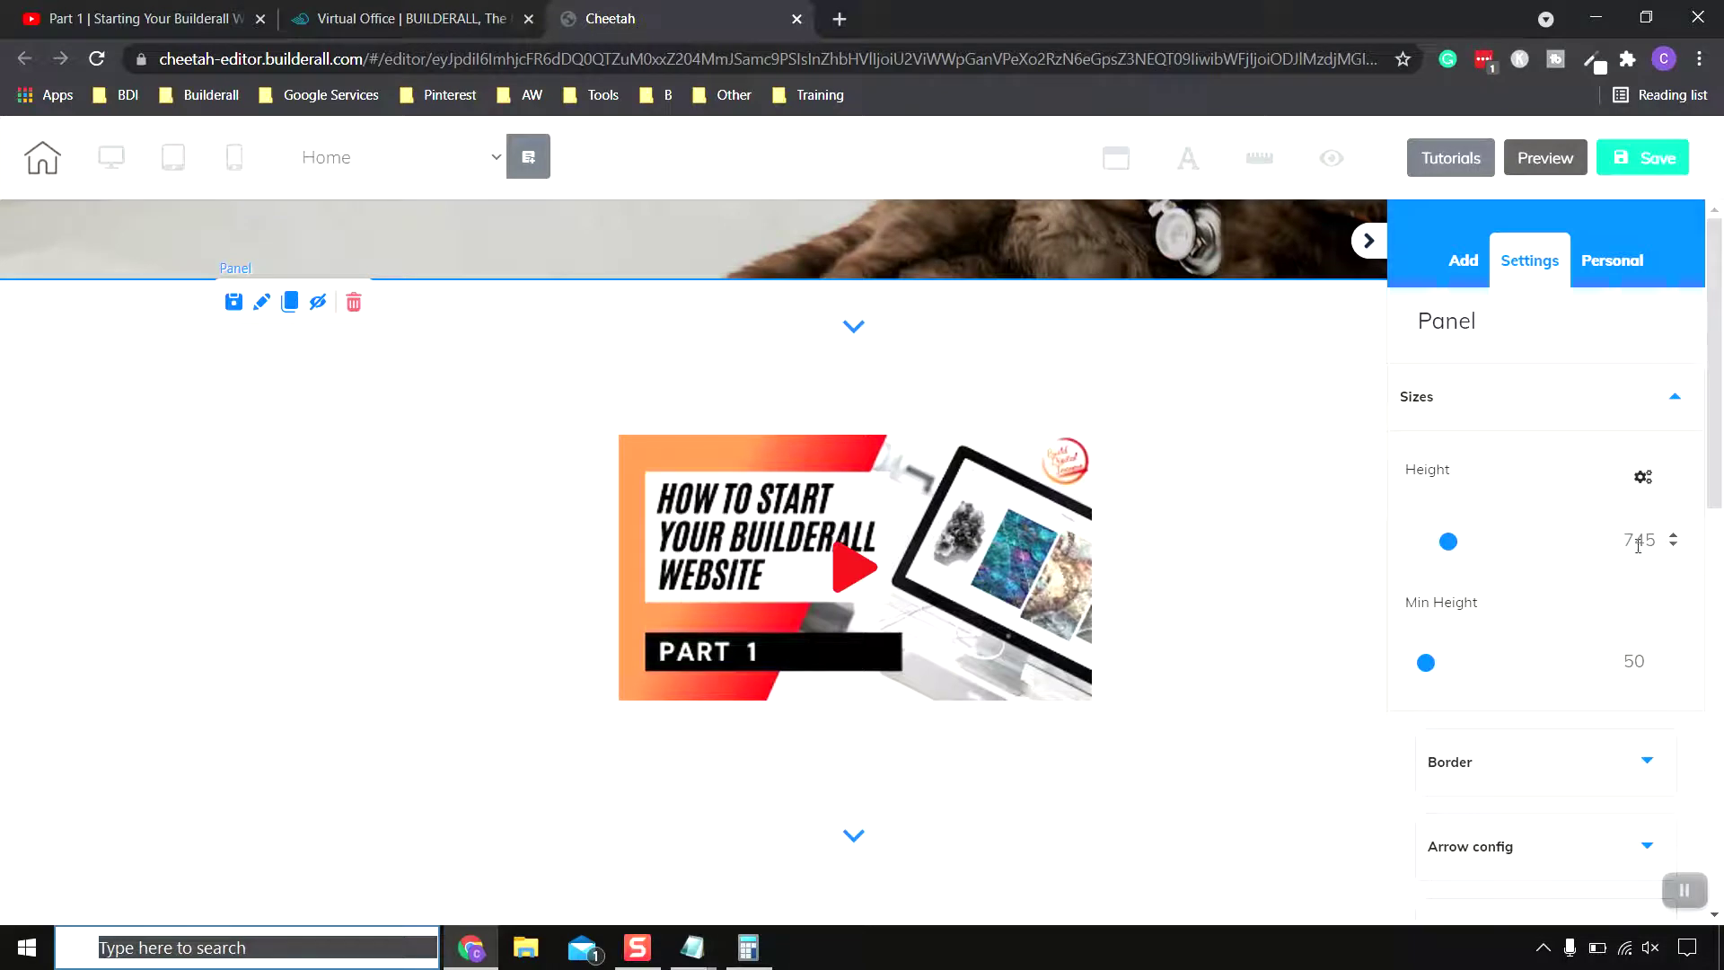
{"action": "left_click_drag", "start_coordinate": [1447, 544], "coordinate": [1445, 552]}
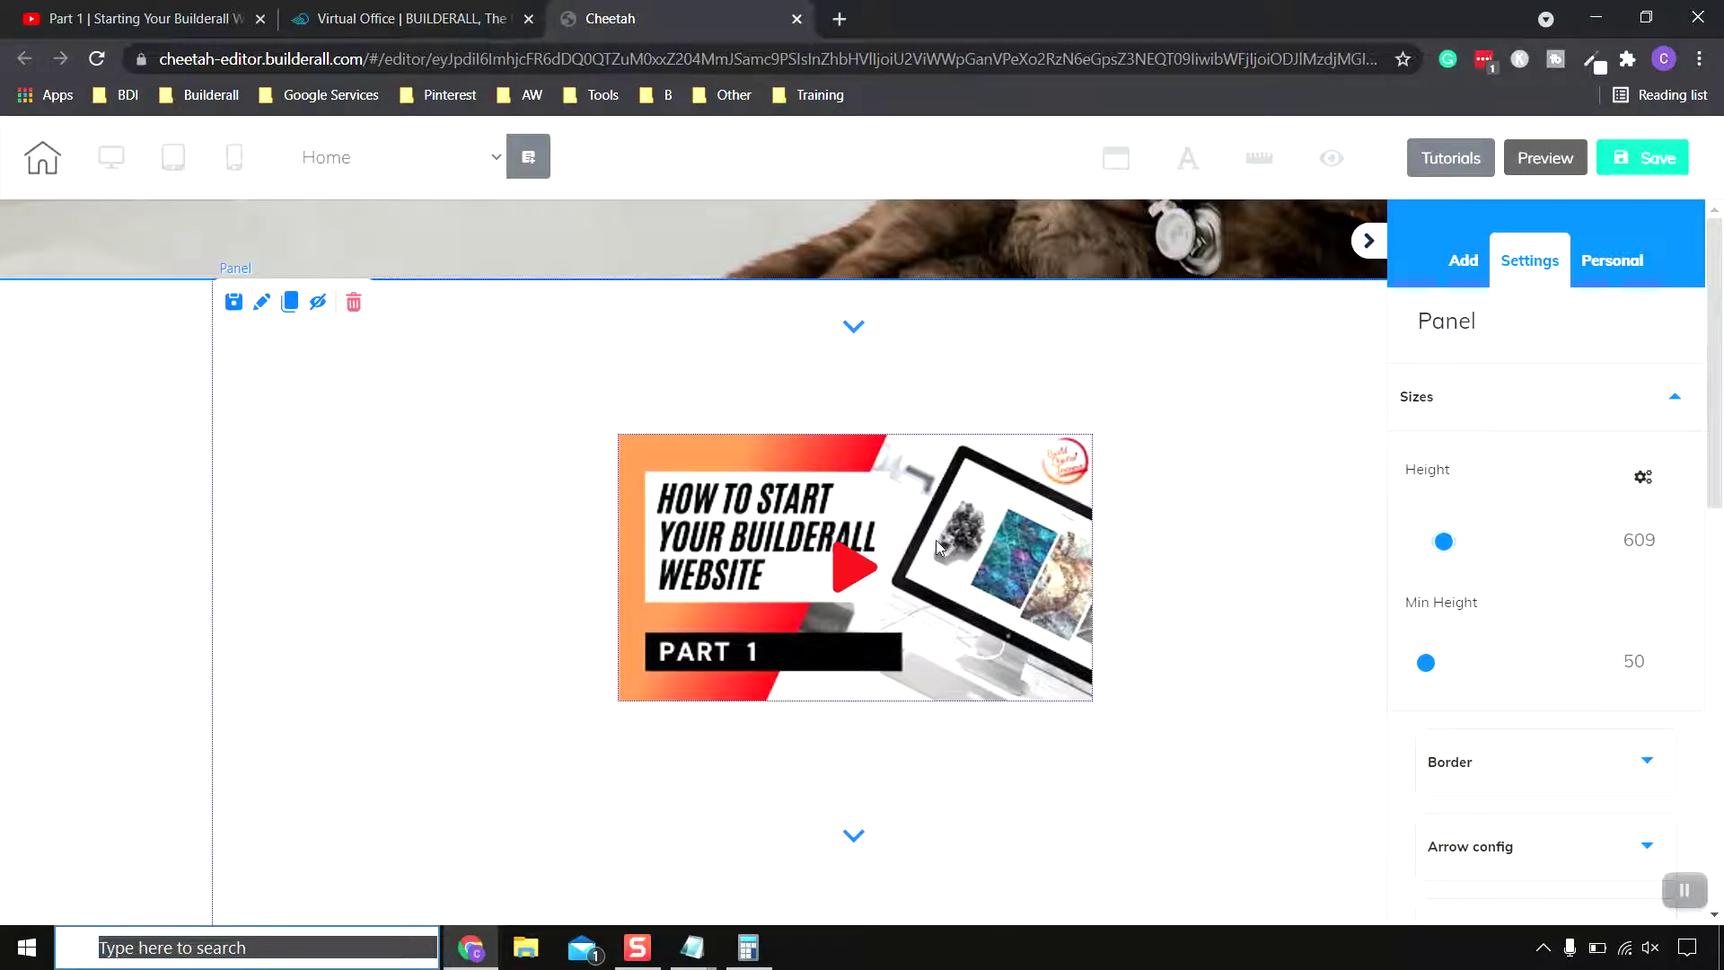
- Review the YouTube video element's general settings, including its URL and playback options
{"action": "left_click", "coordinate": [1069, 563]}
{"action": "left_click", "coordinate": [1571, 398]}
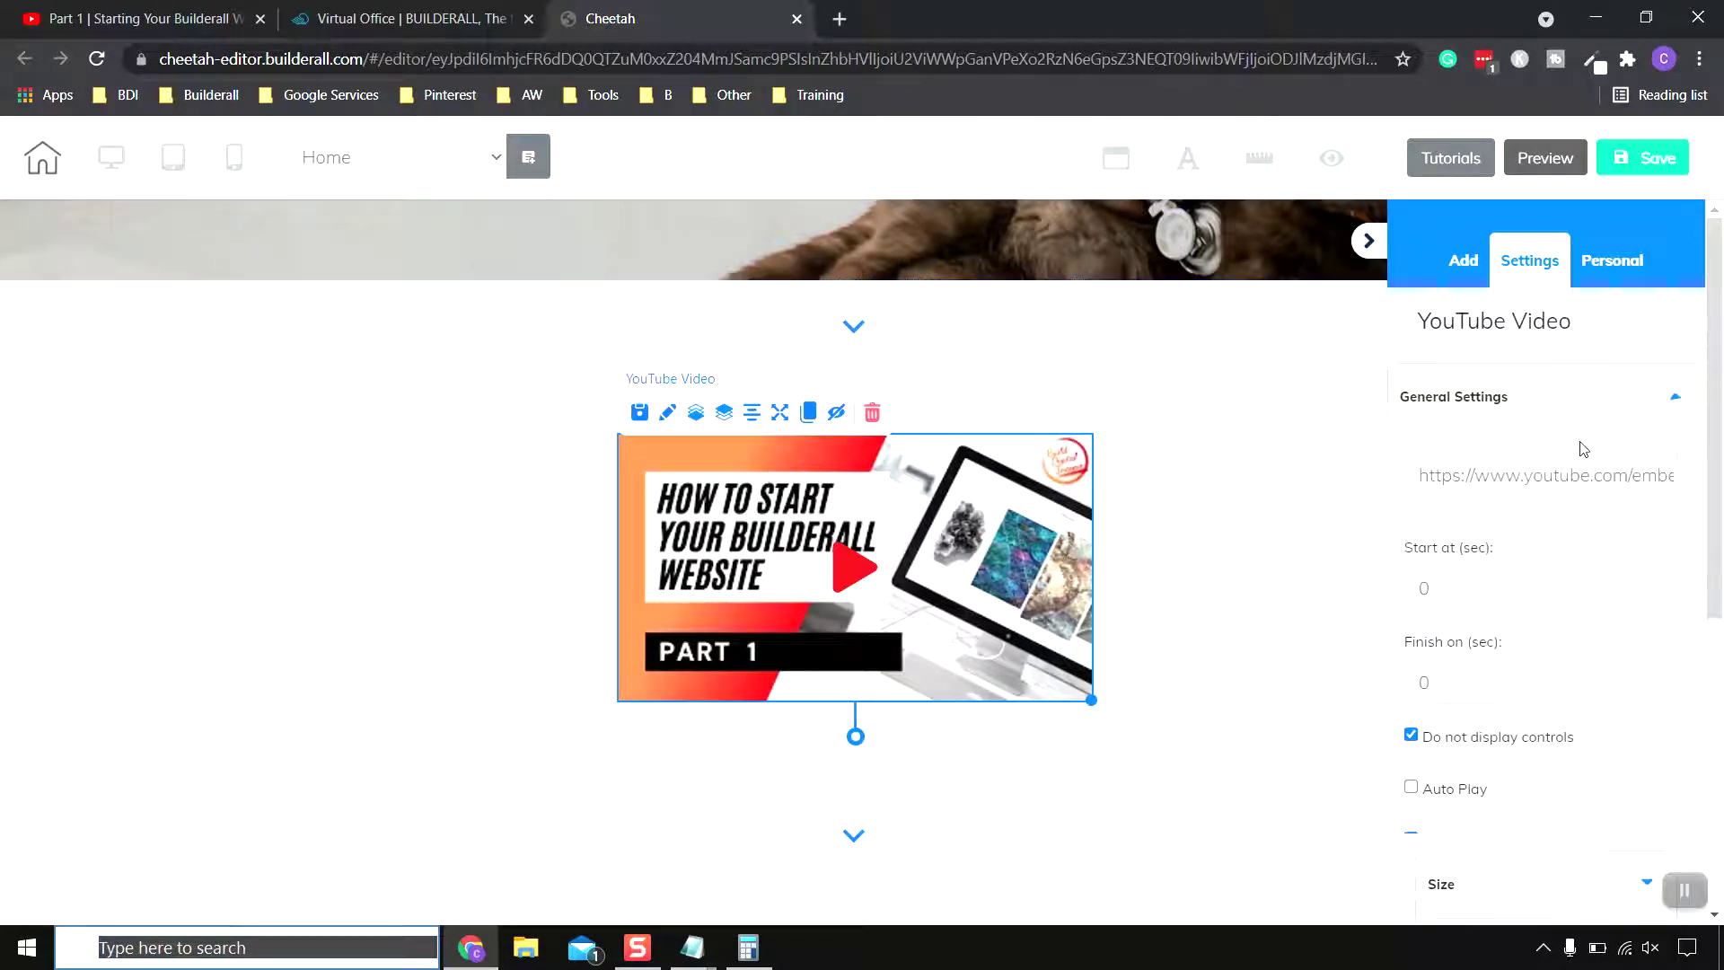
{"action": "scroll", "coordinate": [1578, 561], "scroll_direction": "down", "scroll_amount": 1}
{"action": "scroll", "coordinate": [1577, 563], "scroll_direction": "down", "scroll_amount": 2}
{"action": "scroll", "coordinate": [1577, 562], "scroll_direction": "up", "scroll_amount": 3}
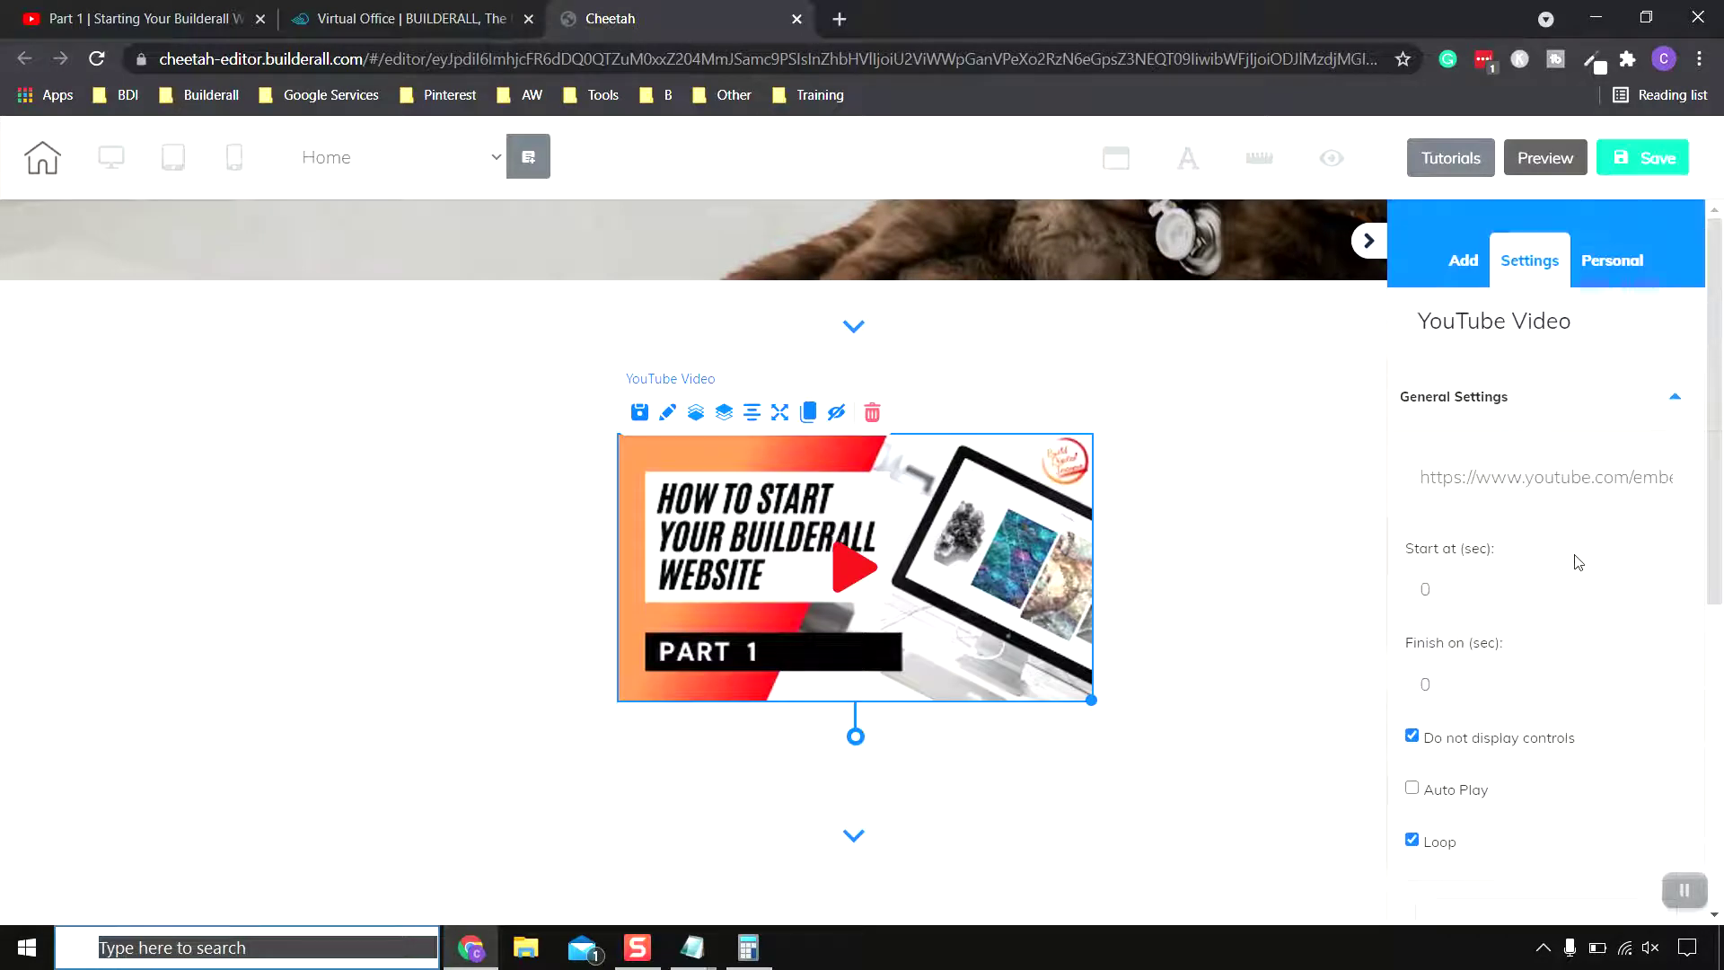
- Save and publish the site, and open the live website at its video section
{"action": "left_click", "coordinate": [1655, 166]}
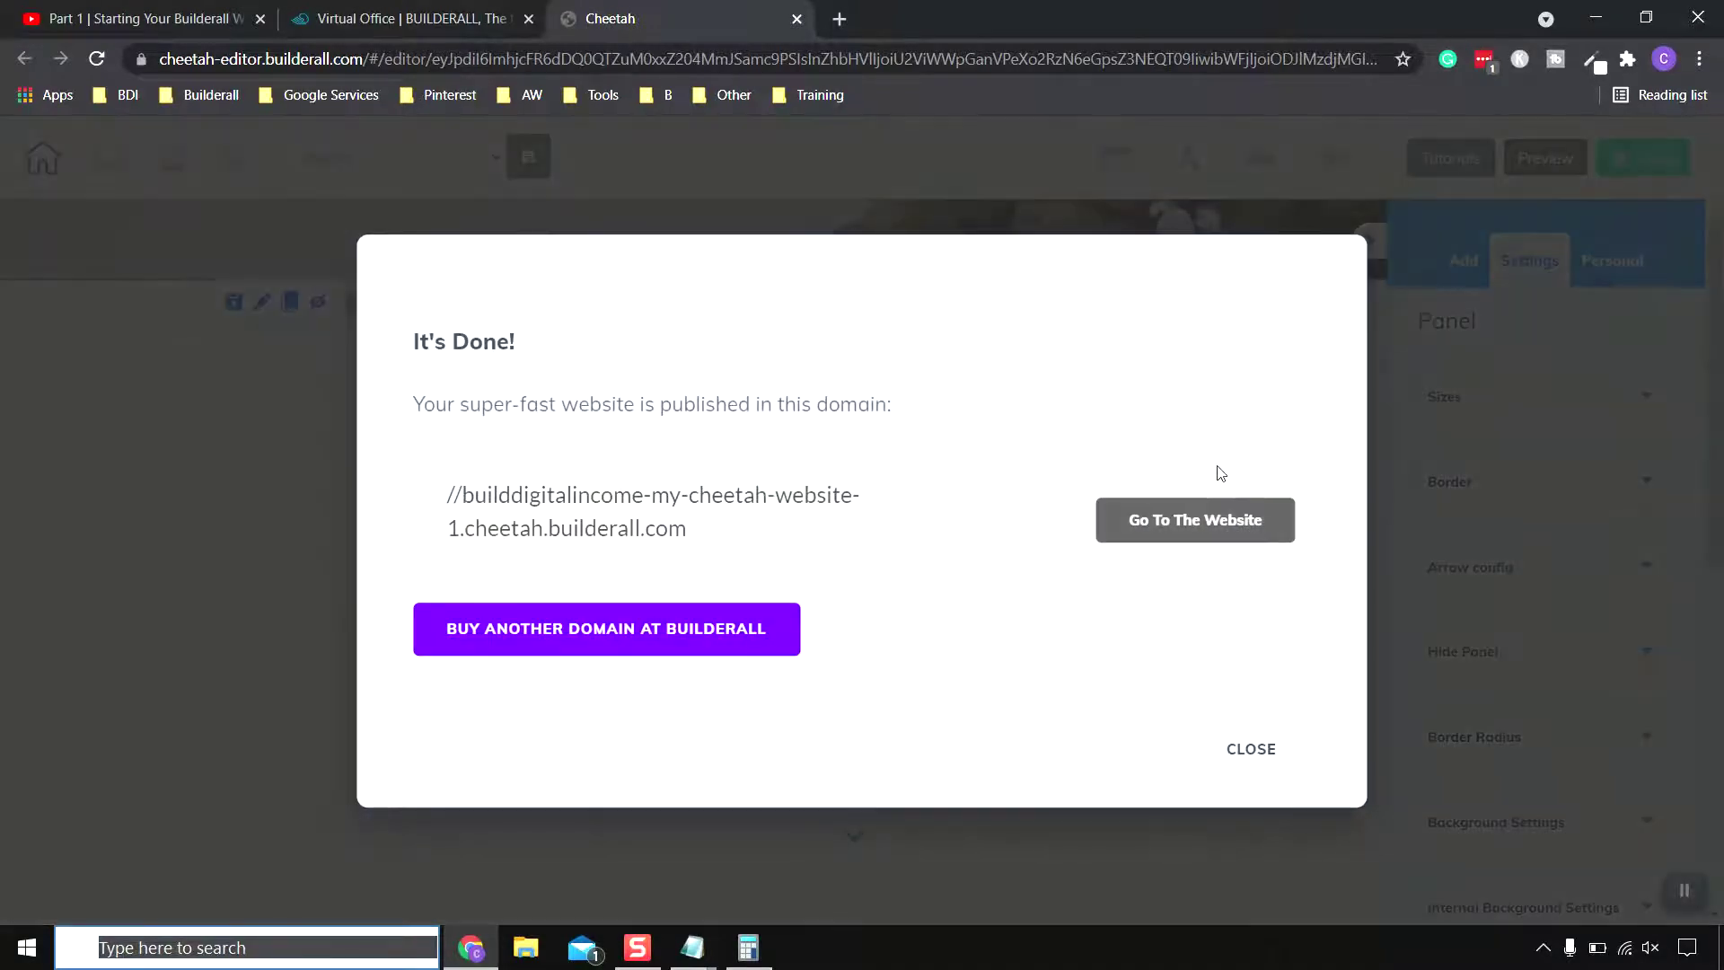
{"action": "left_click", "coordinate": [1207, 531]}
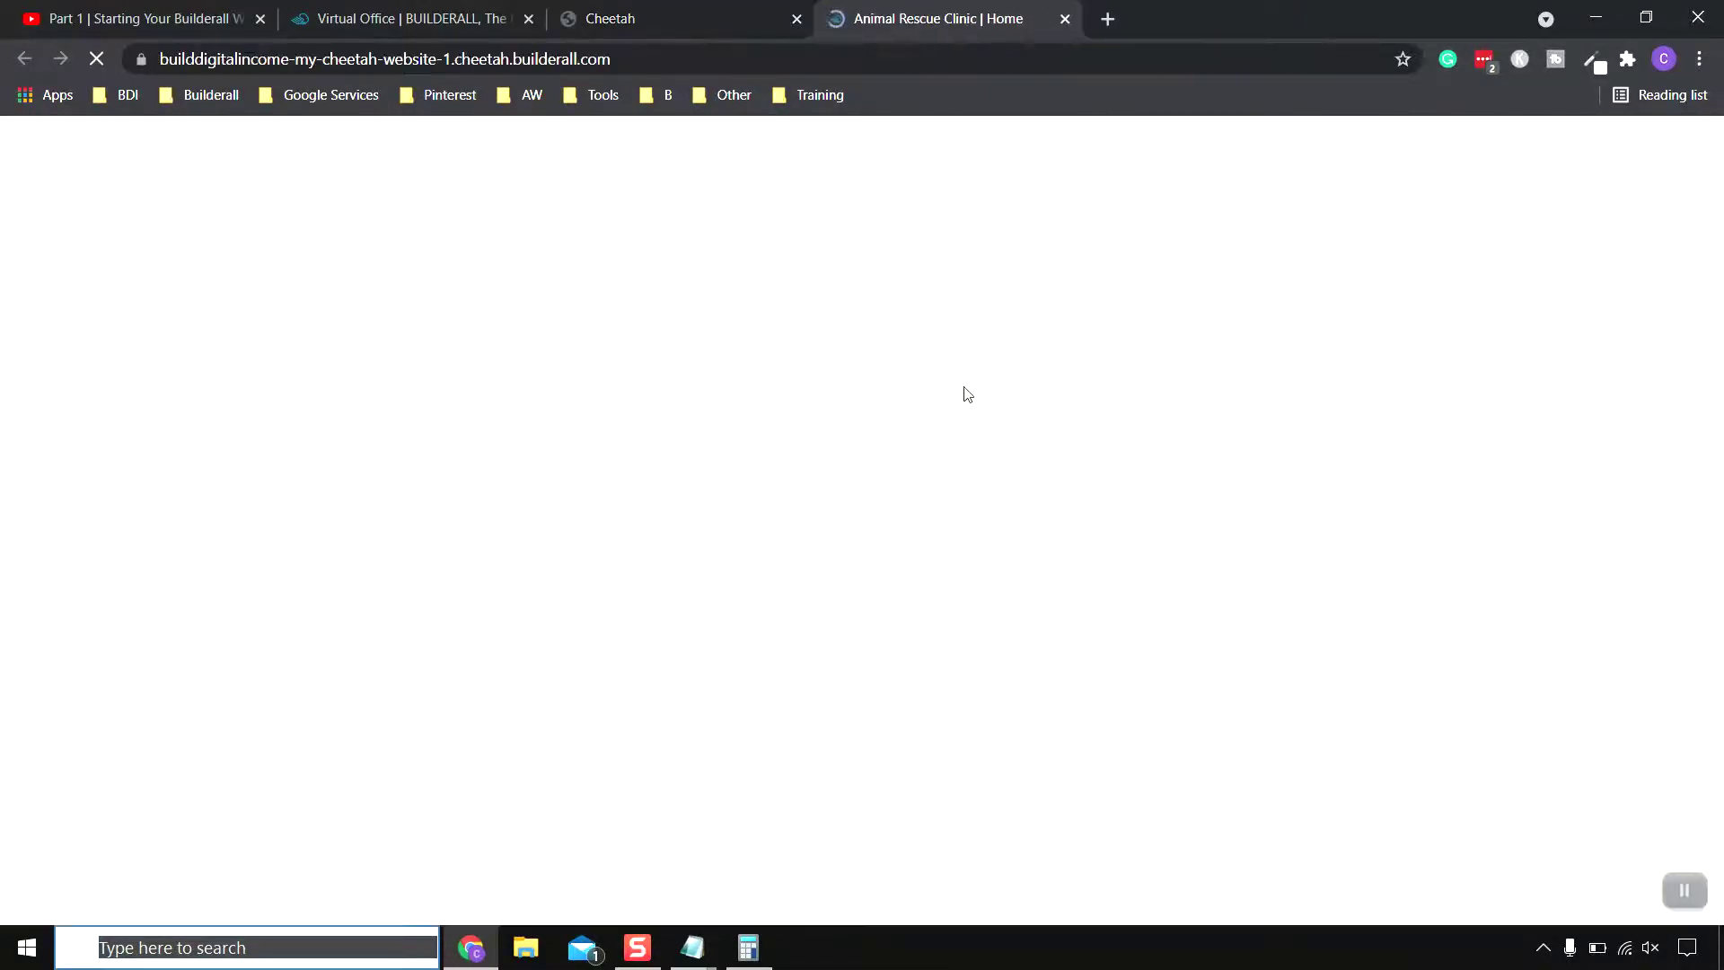
{"action": "scroll", "coordinate": [964, 391], "scroll_direction": "down", "scroll_amount": 5}
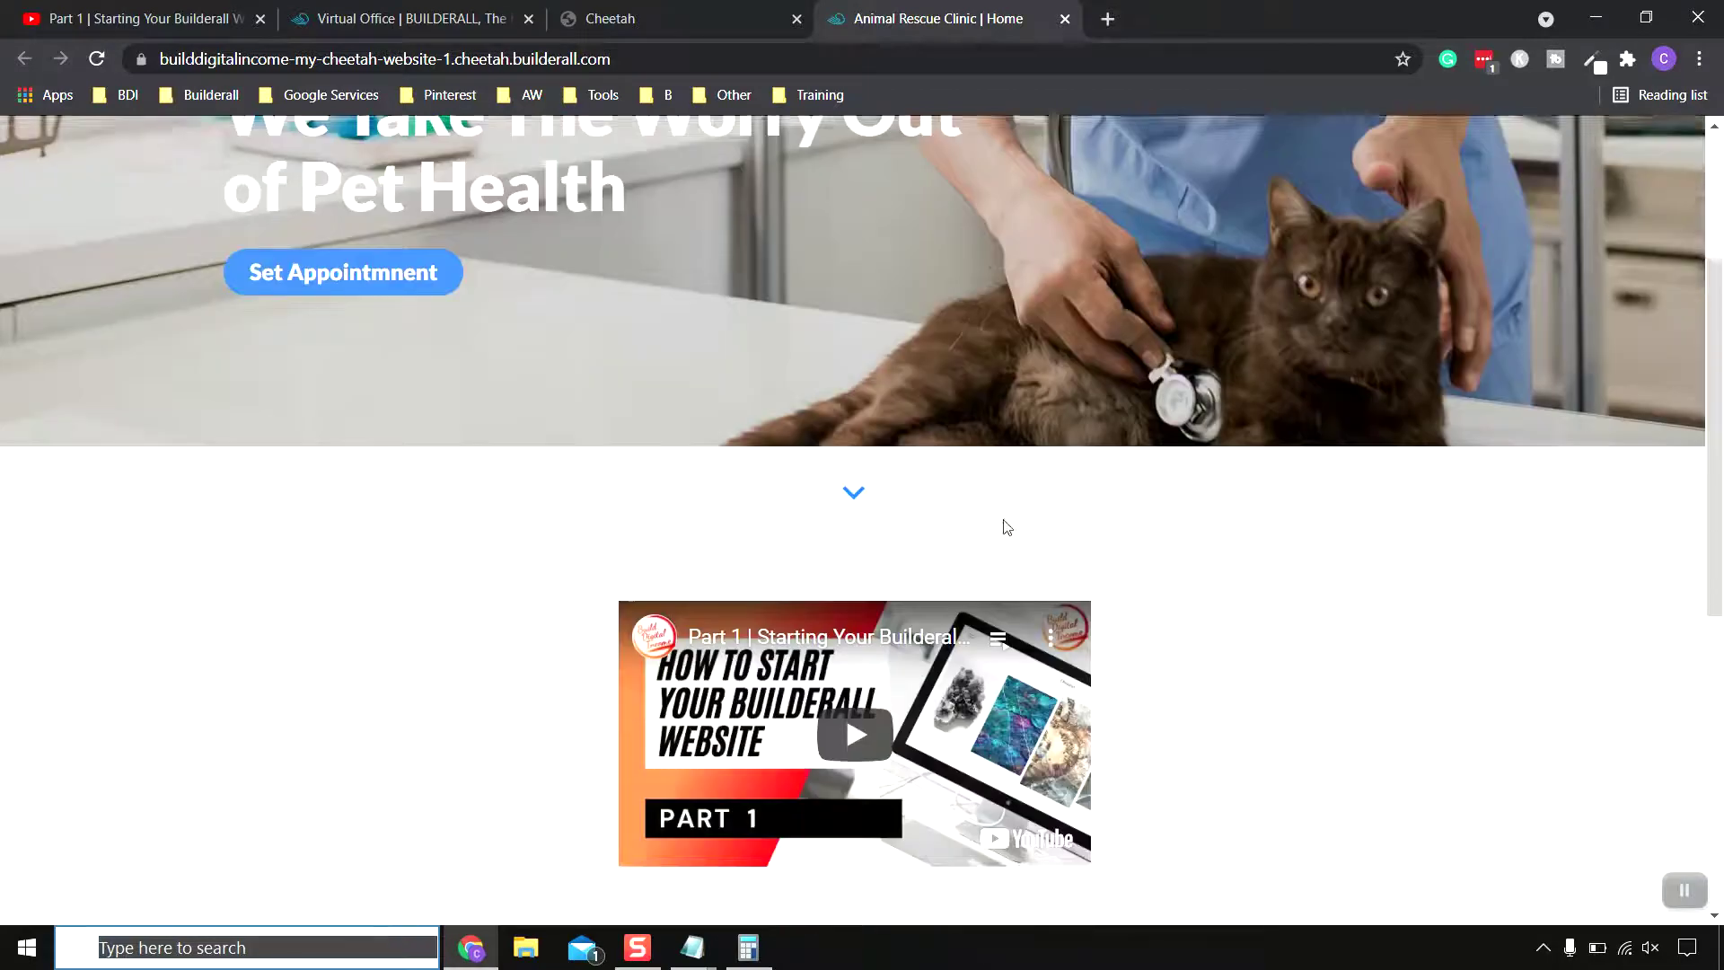
{"action": "scroll", "coordinate": [1149, 565], "scroll_direction": "down", "scroll_amount": 1}
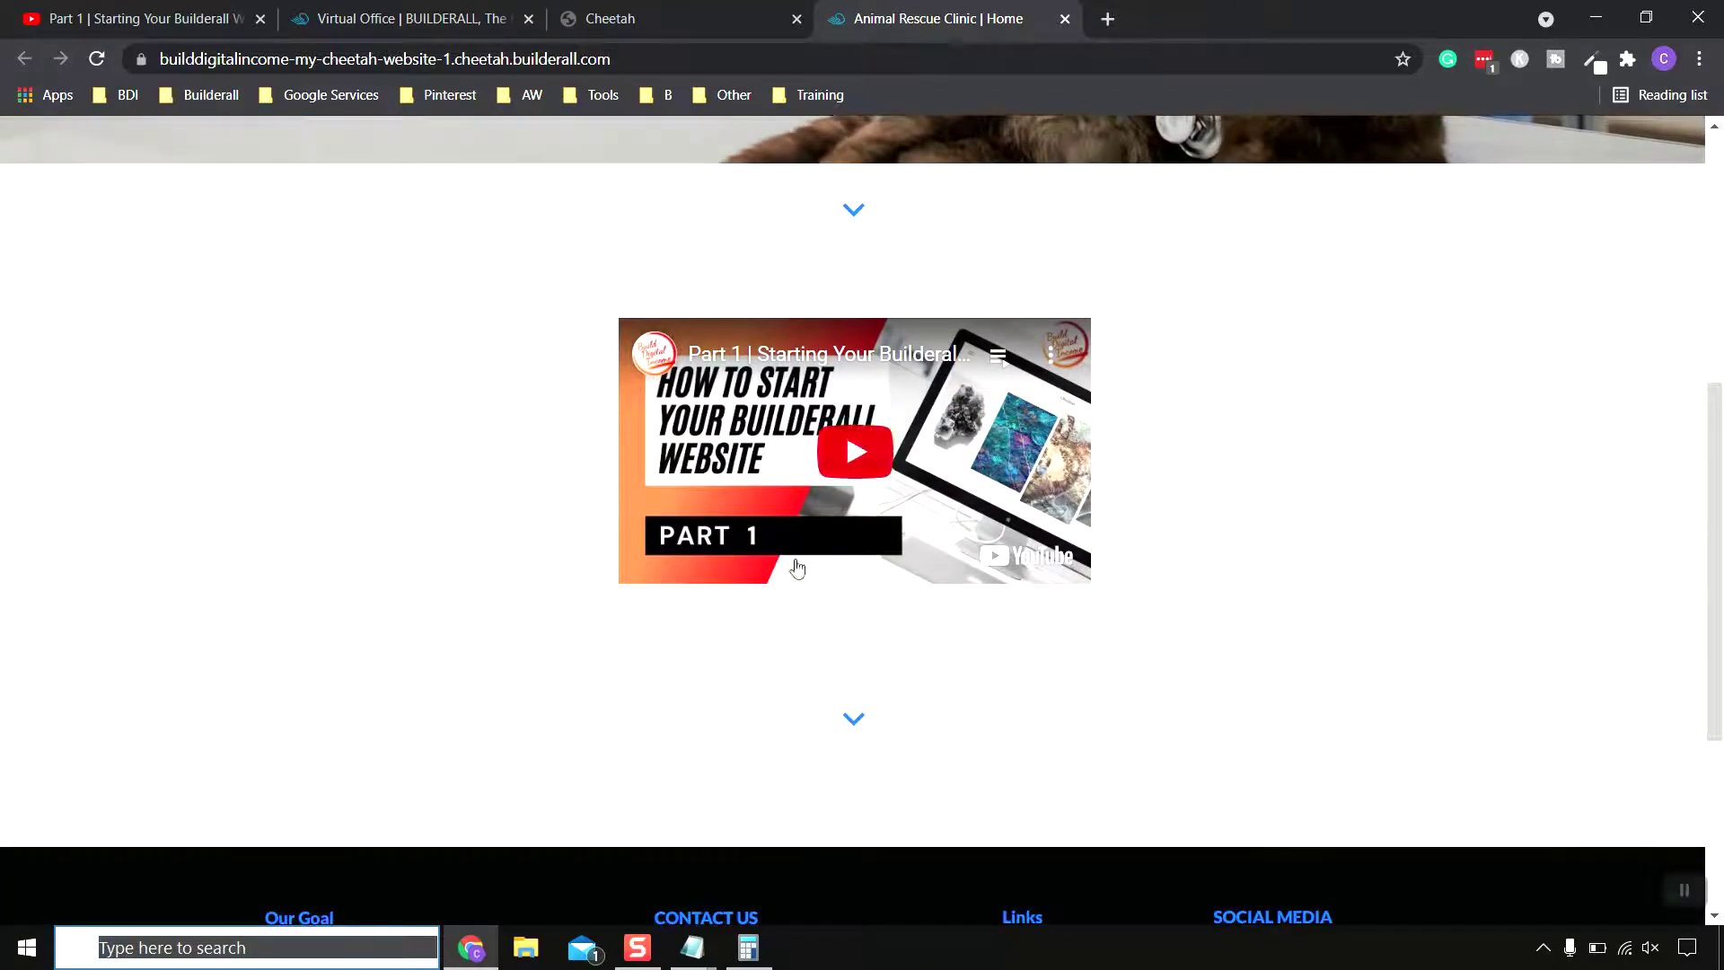
- Play the embedded video on the live page to check it, and return to the Cheetah editor
{"action": "left_click", "coordinate": [860, 465]}
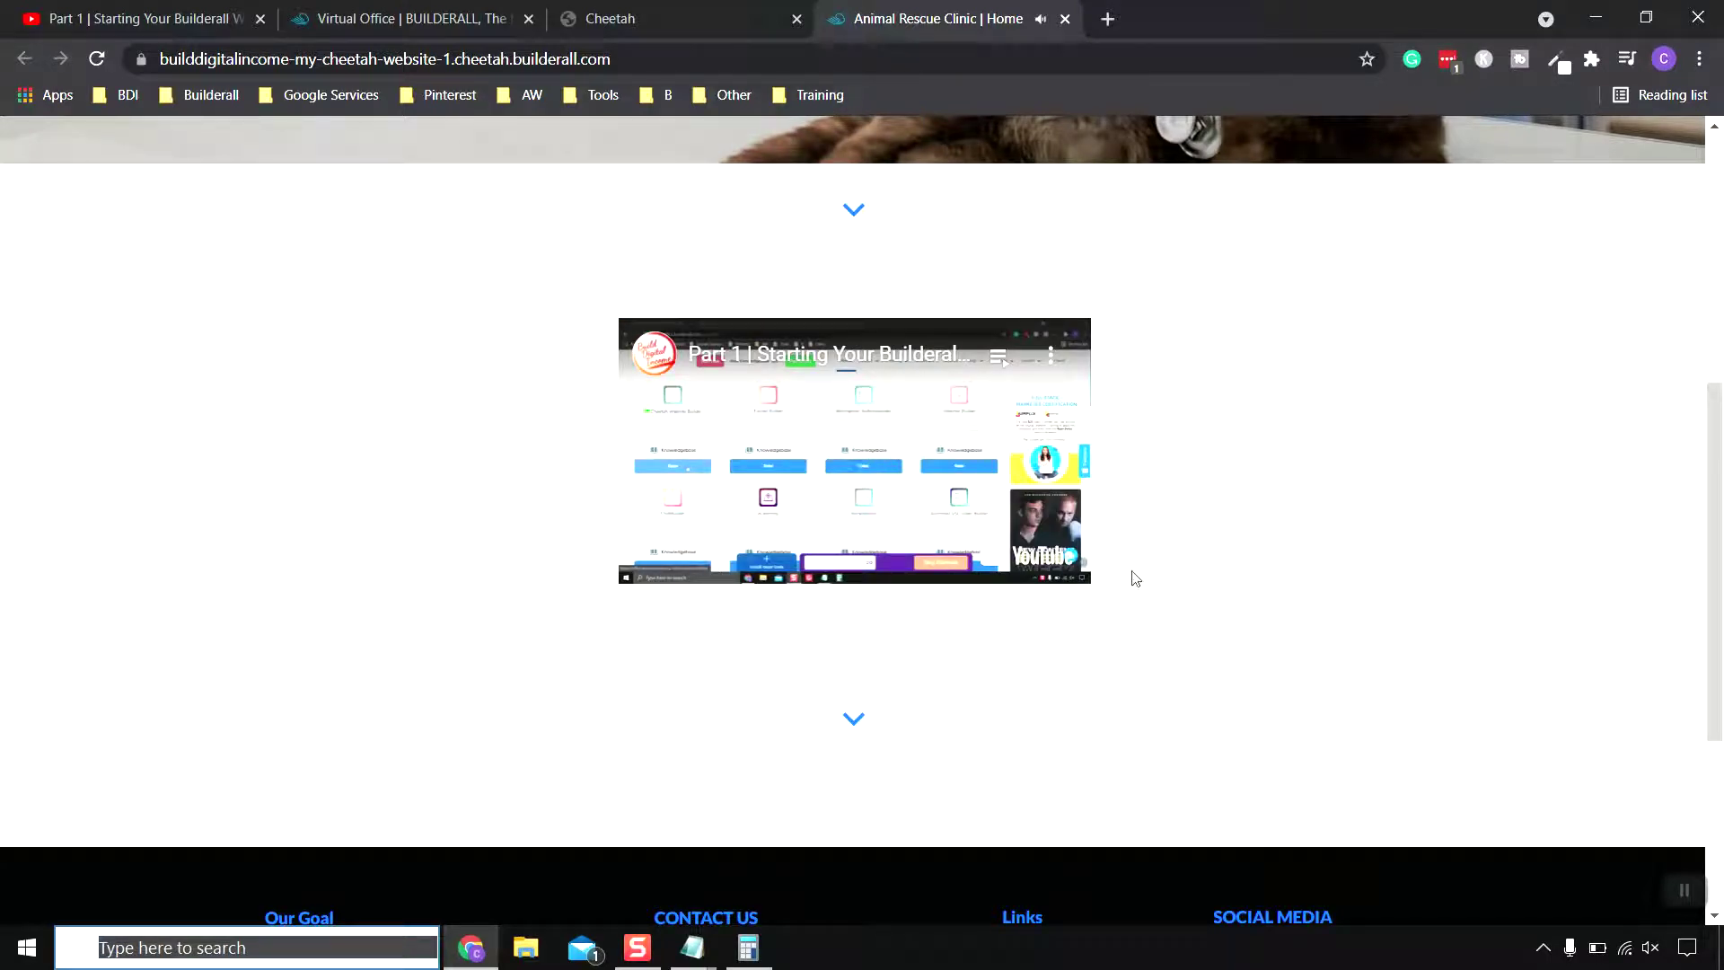
{"action": "scroll", "coordinate": [1121, 584], "scroll_direction": "up", "scroll_amount": 3}
{"action": "scroll", "coordinate": [1121, 588], "scroll_direction": "down", "scroll_amount": 2}
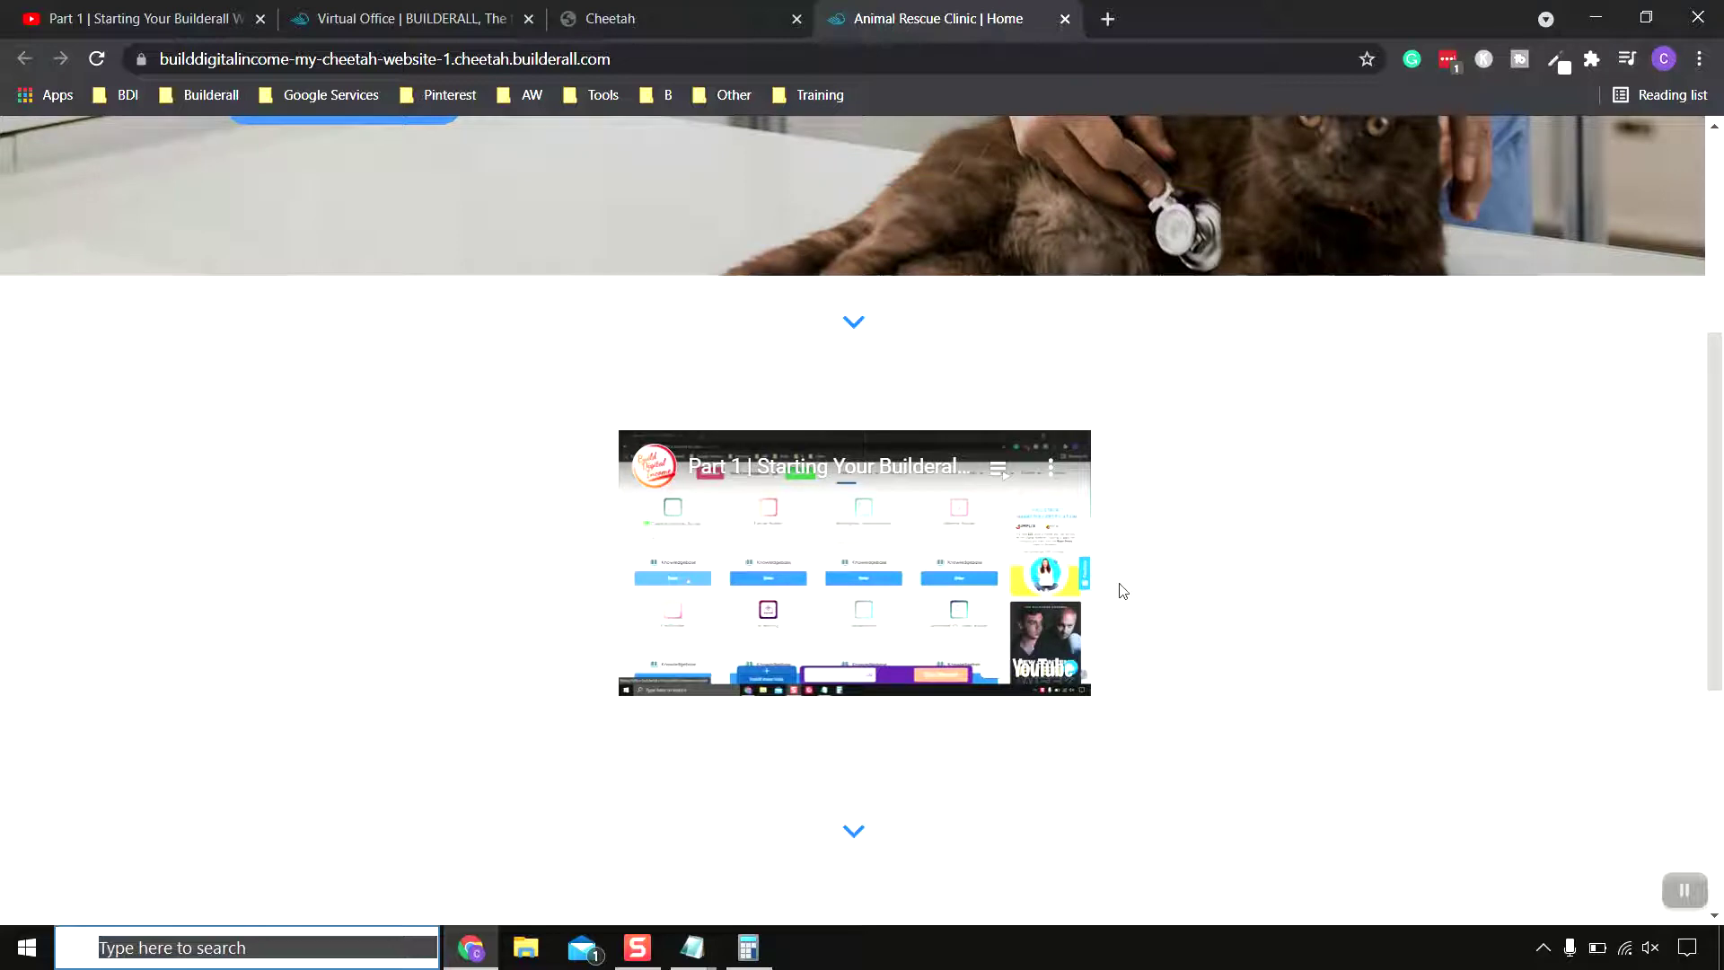
{"action": "scroll", "coordinate": [1138, 567], "scroll_direction": "up", "scroll_amount": 3}
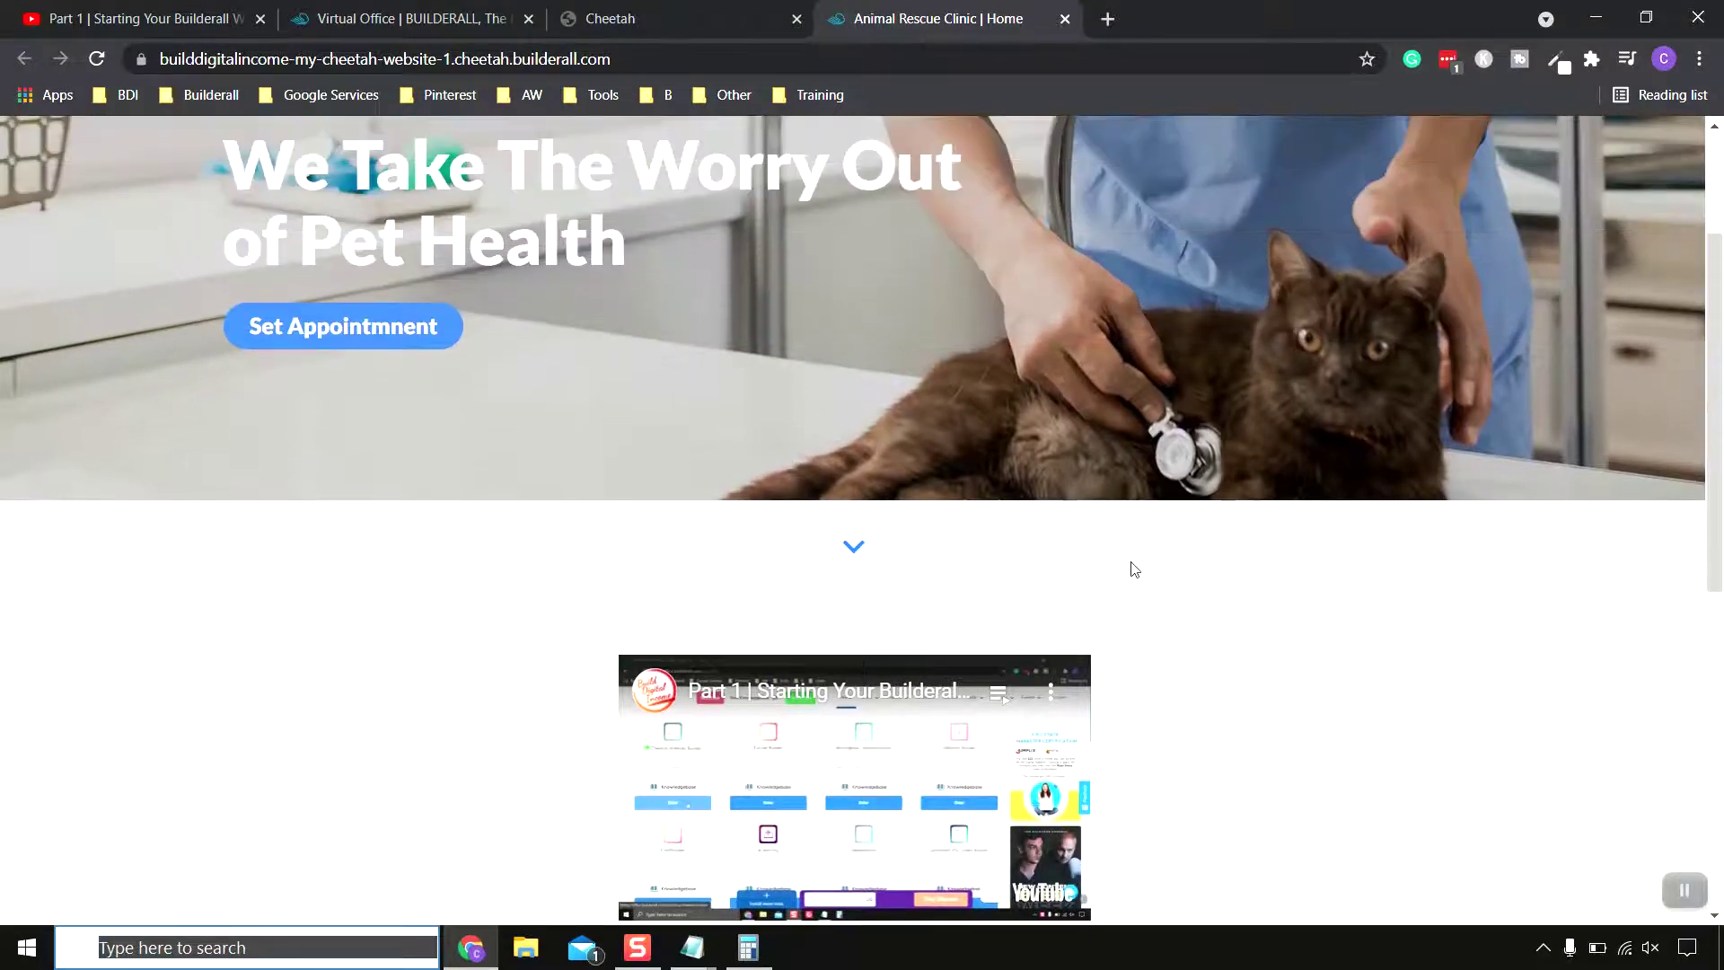
{"action": "mouse_move", "coordinate": [1064, 25]}
{"action": "left_click", "coordinate": [1379, 334]}
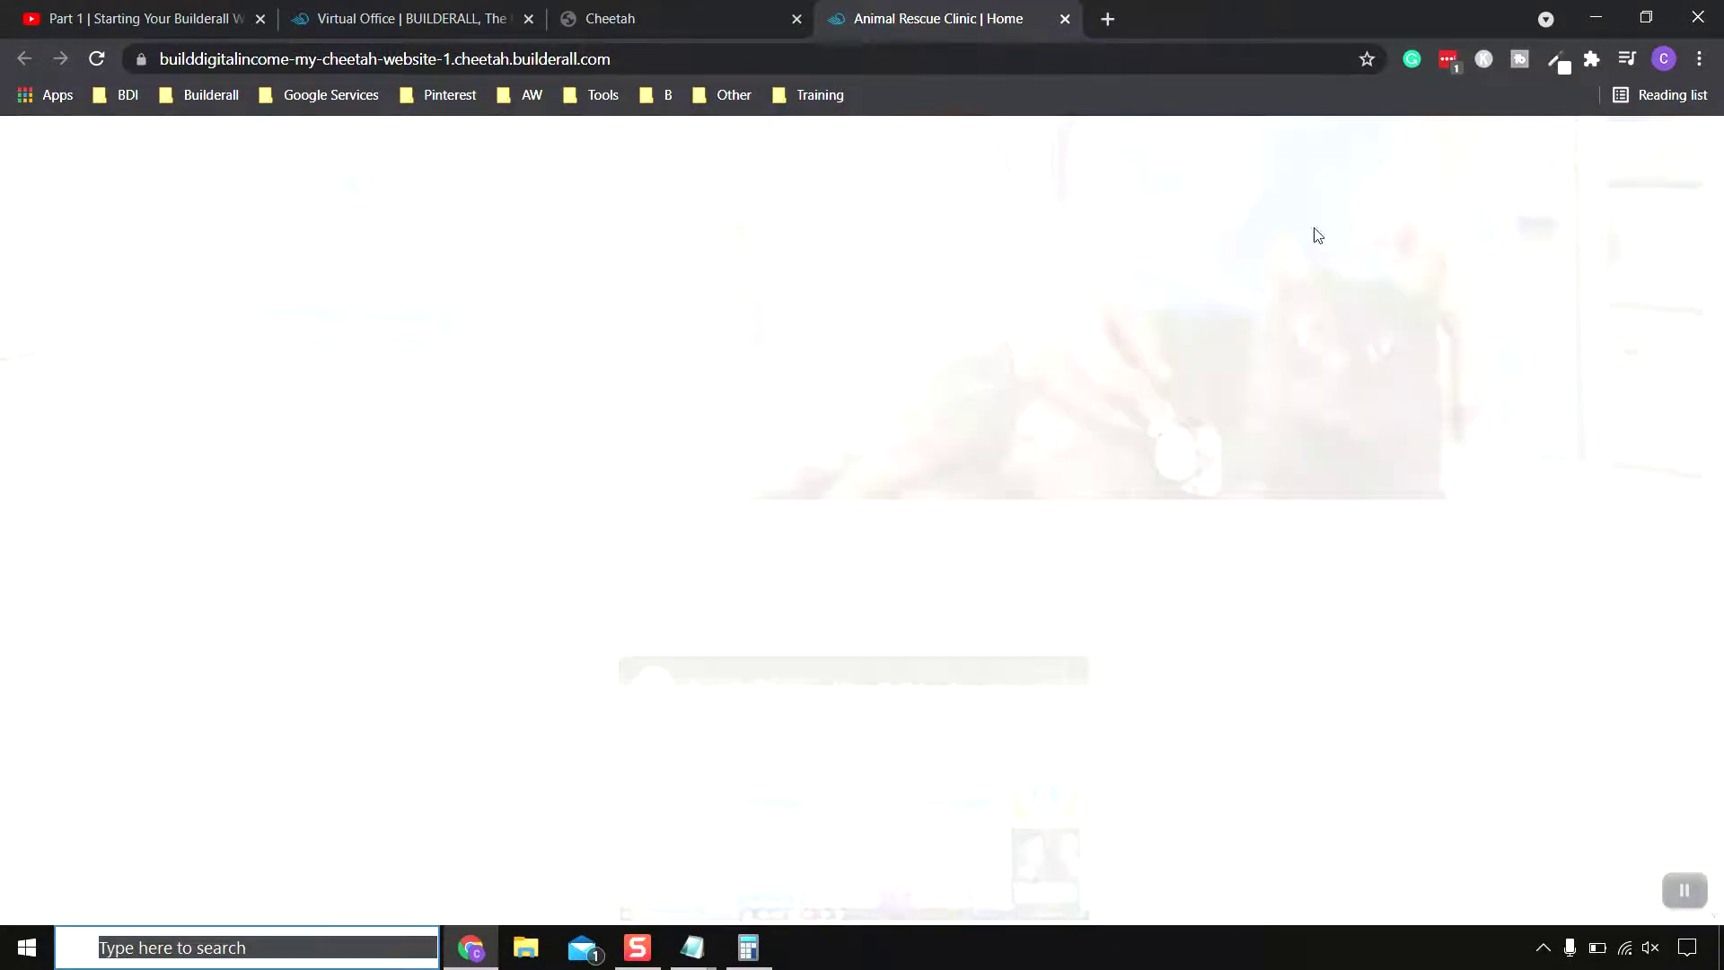
{"action": "left_click", "coordinate": [1064, 20]}
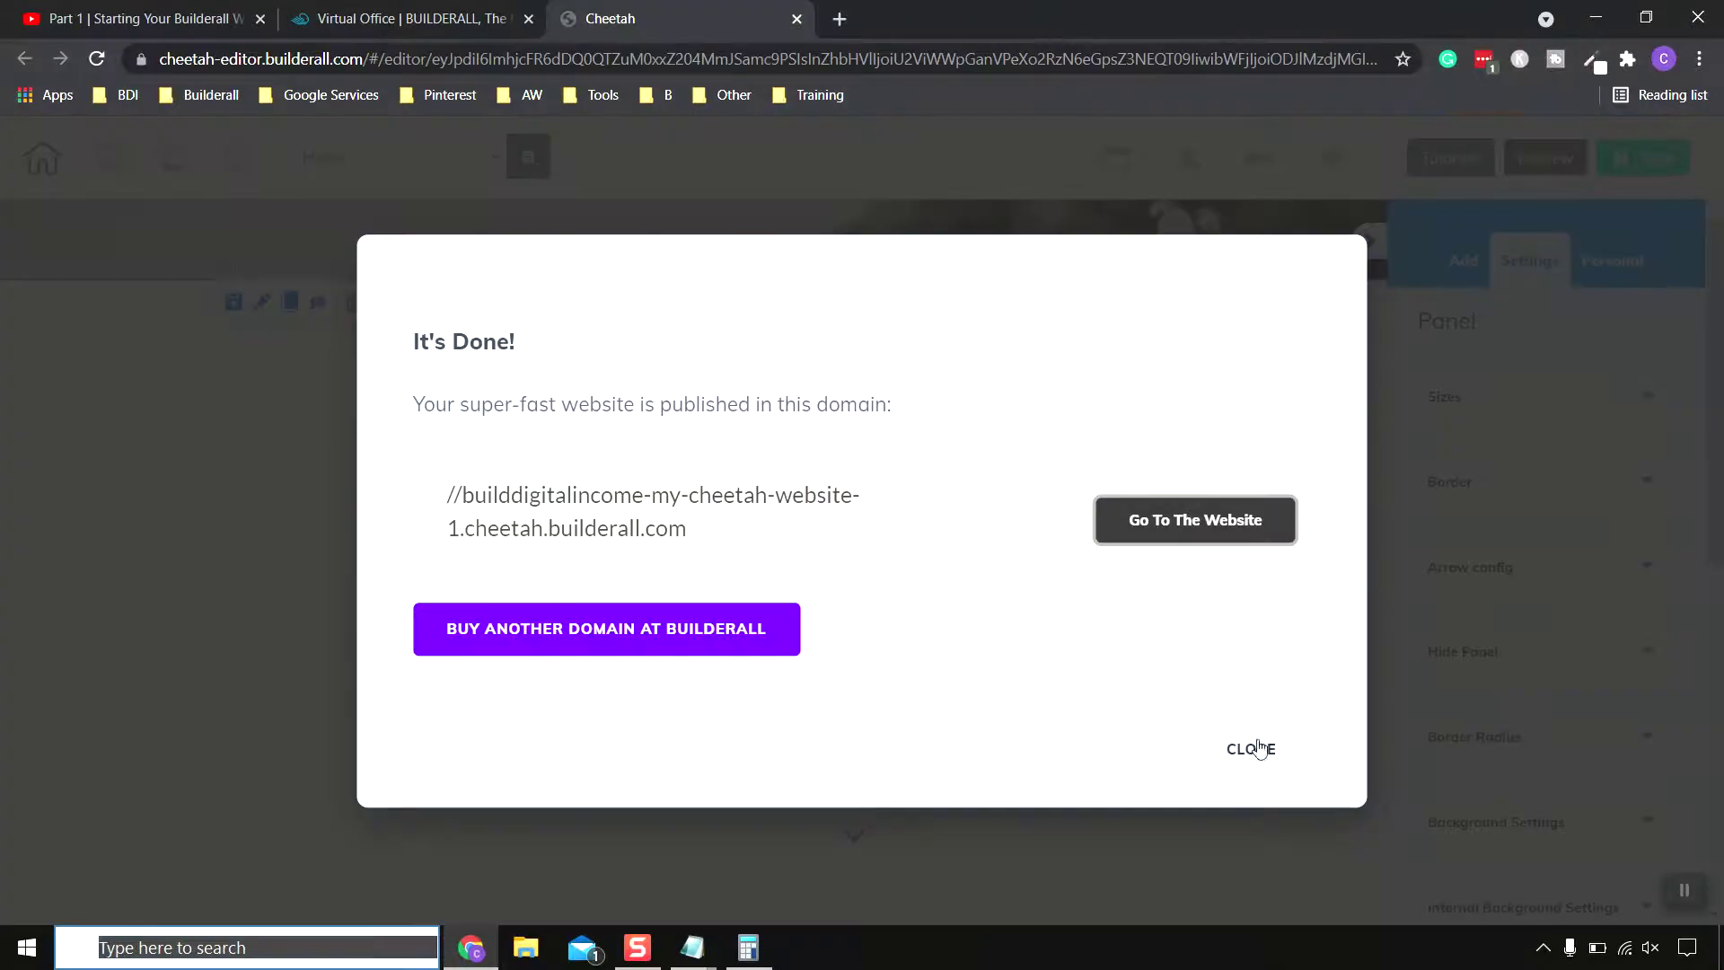
{"action": "left_click", "coordinate": [1250, 748]}
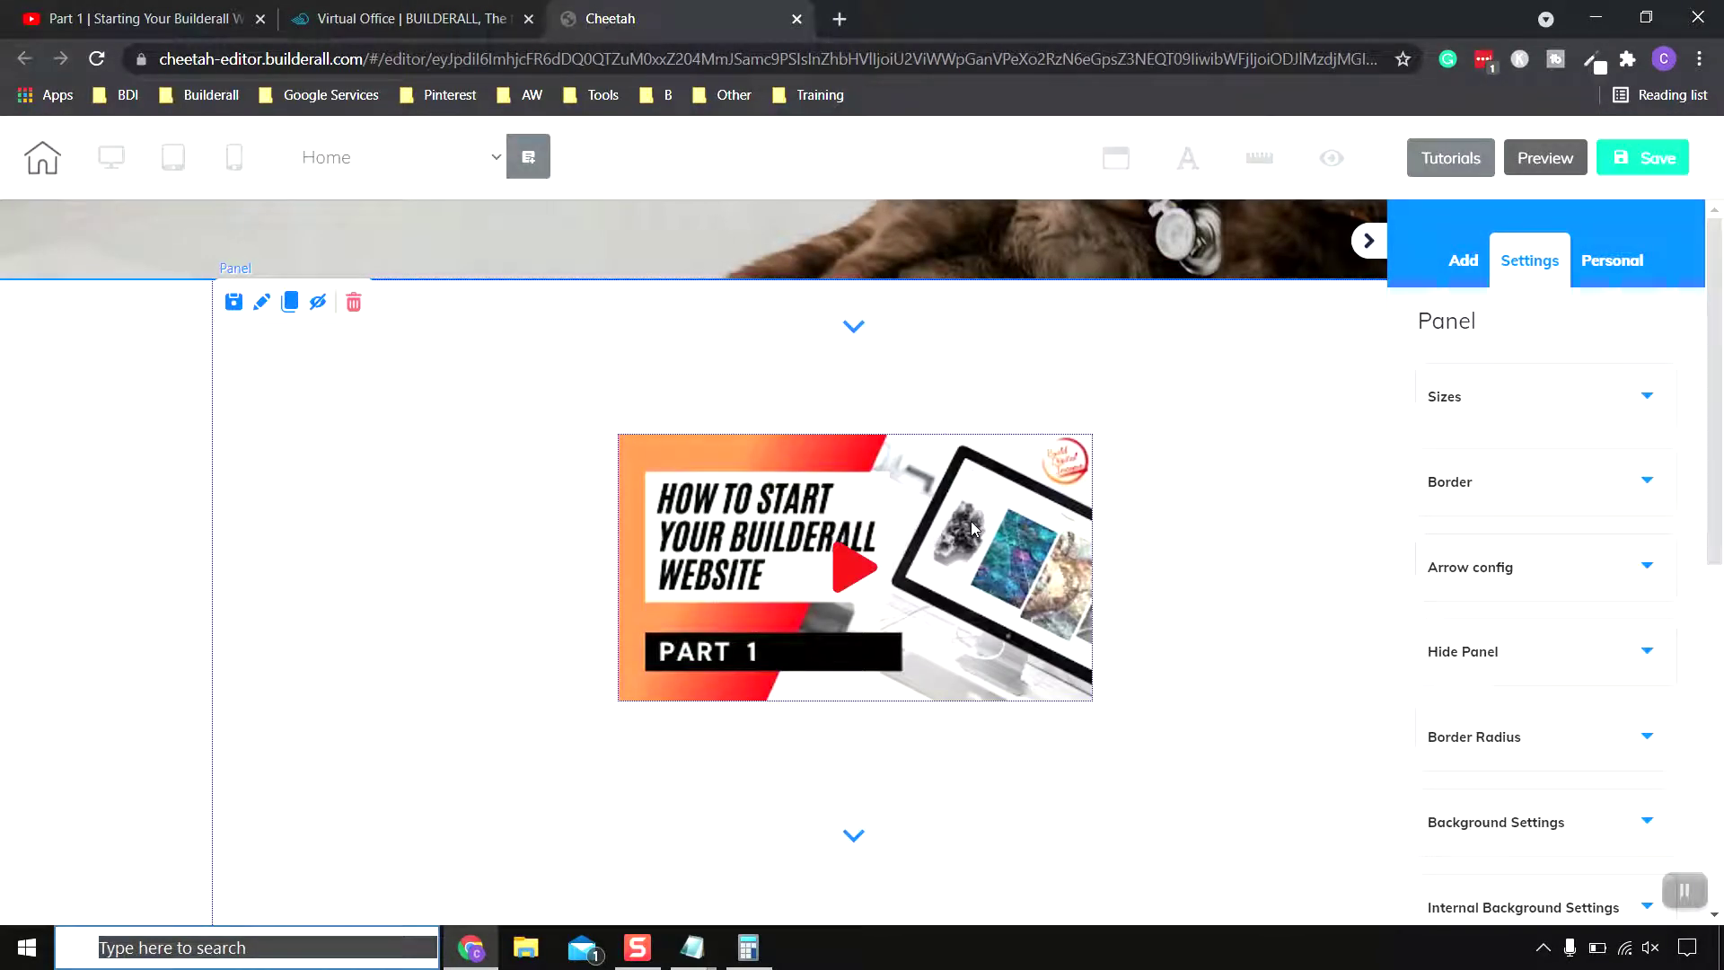
- Delete the YouTube video element from the panel below the hero section
{"action": "left_click", "coordinate": [974, 528]}
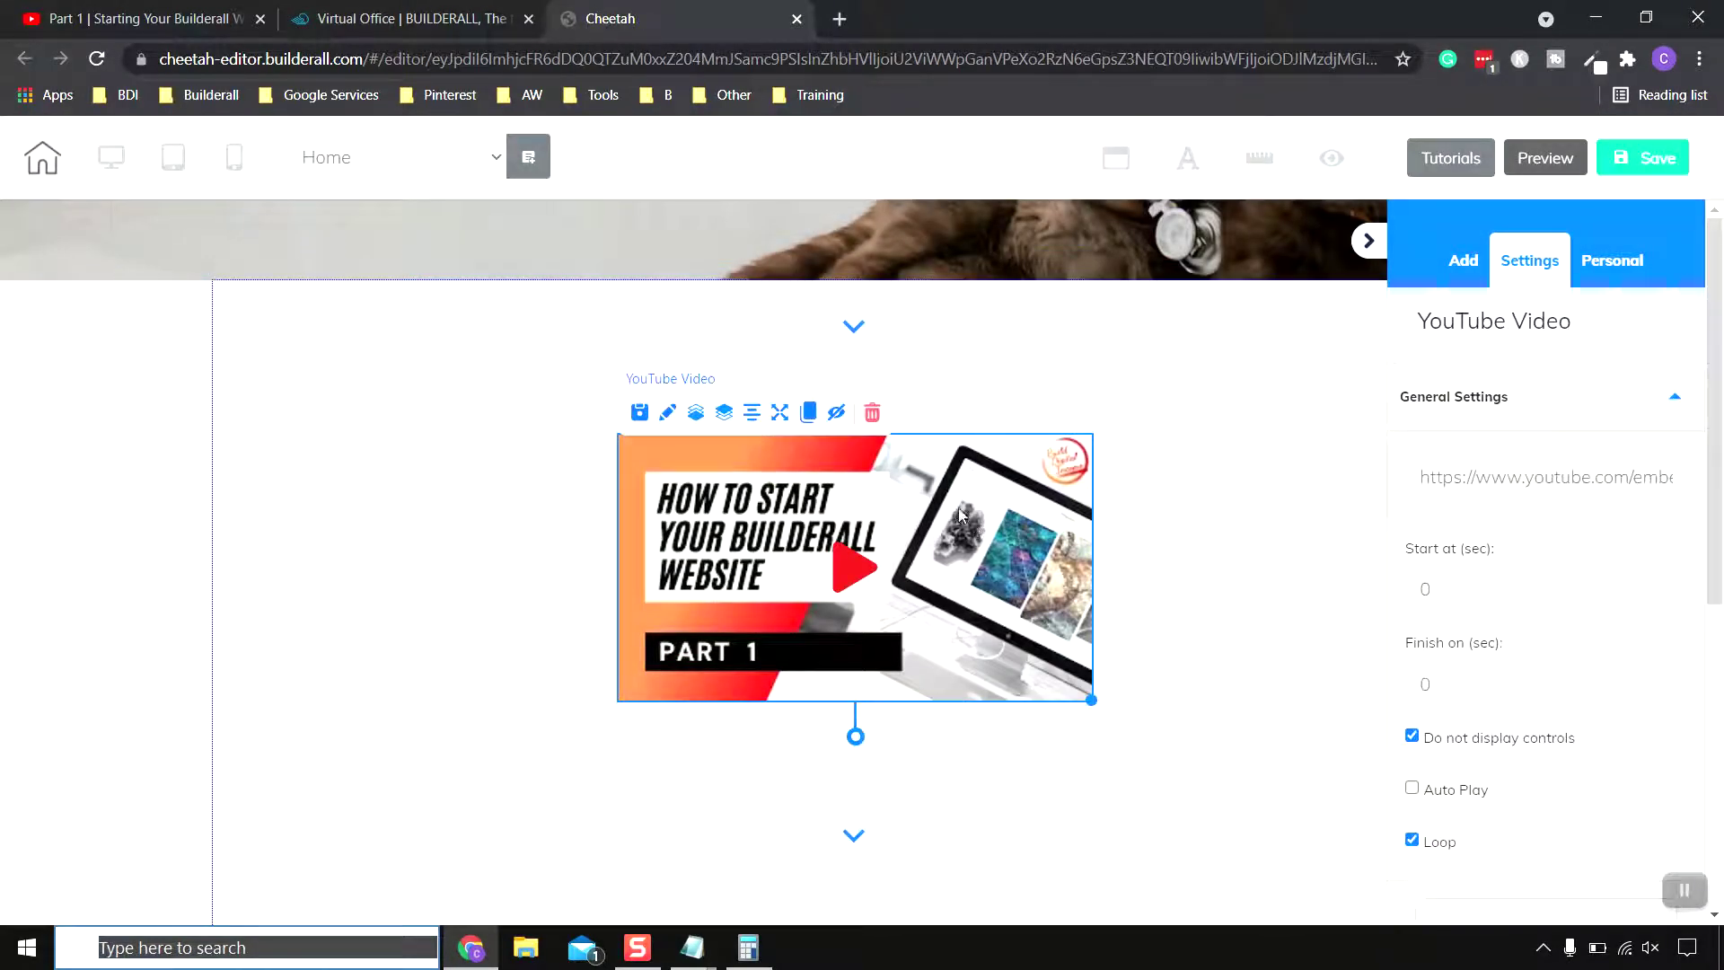
{"action": "left_click", "coordinate": [871, 415]}
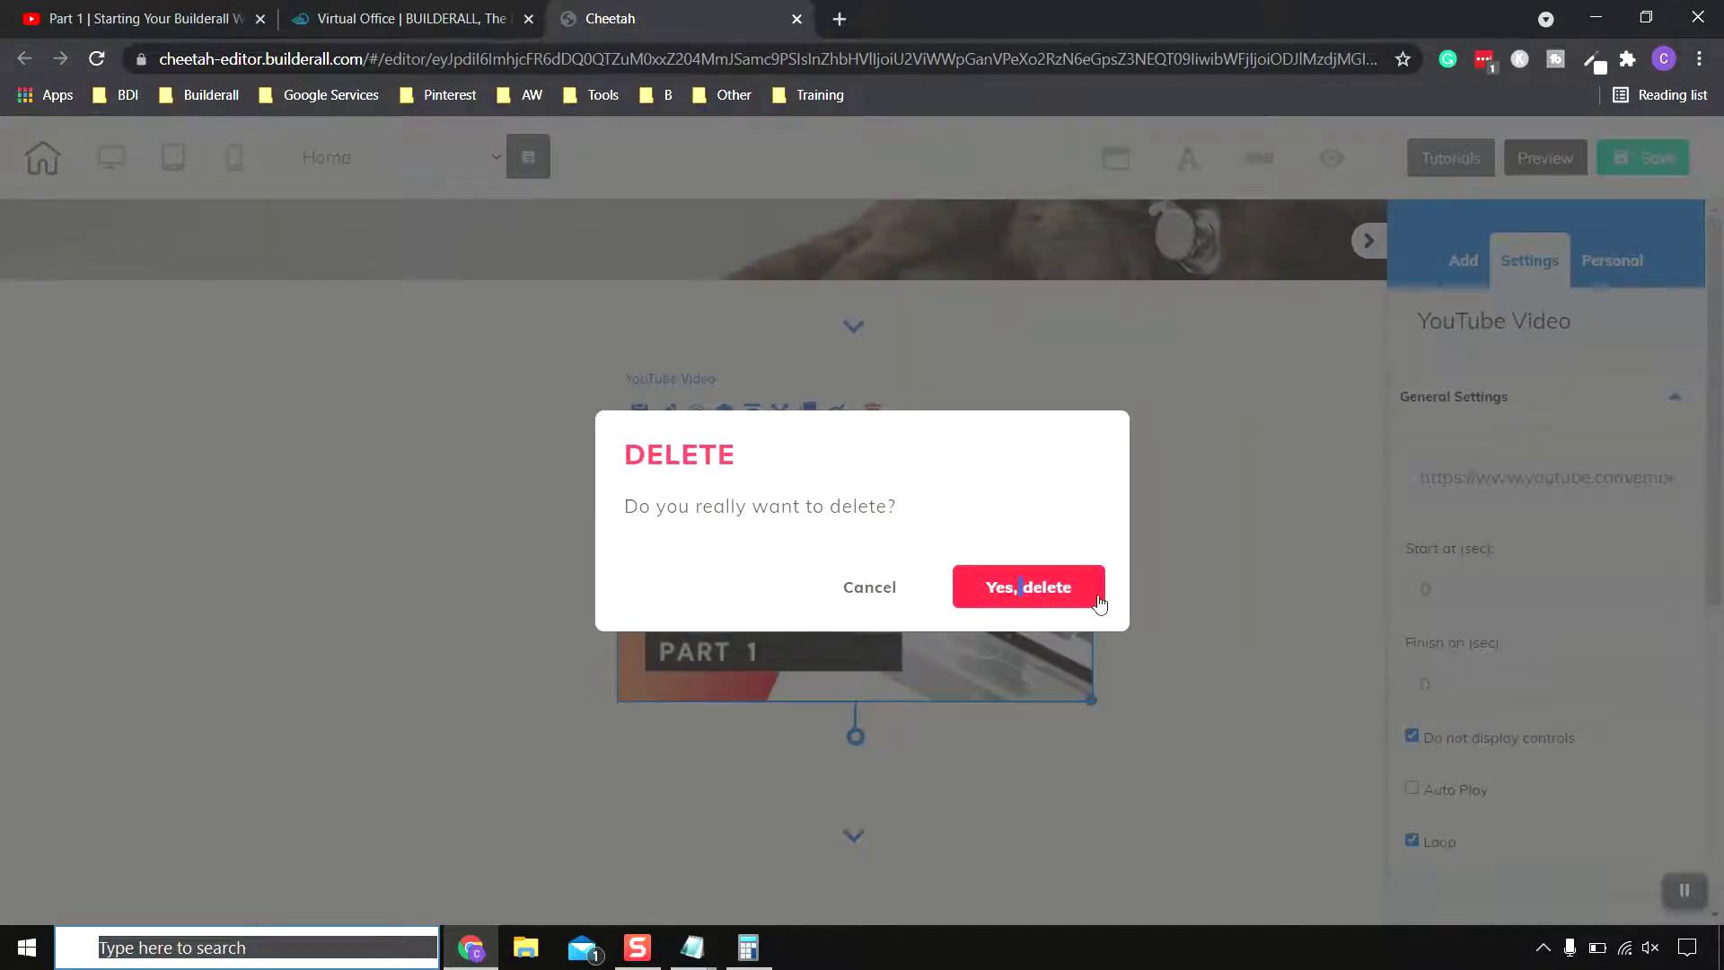
{"action": "left_click", "coordinate": [1099, 602]}
- Add an Iframe element to the empty panel below the hero section, centred horizontally
{"action": "scroll", "coordinate": [1060, 611], "scroll_direction": "up", "scroll_amount": 4}
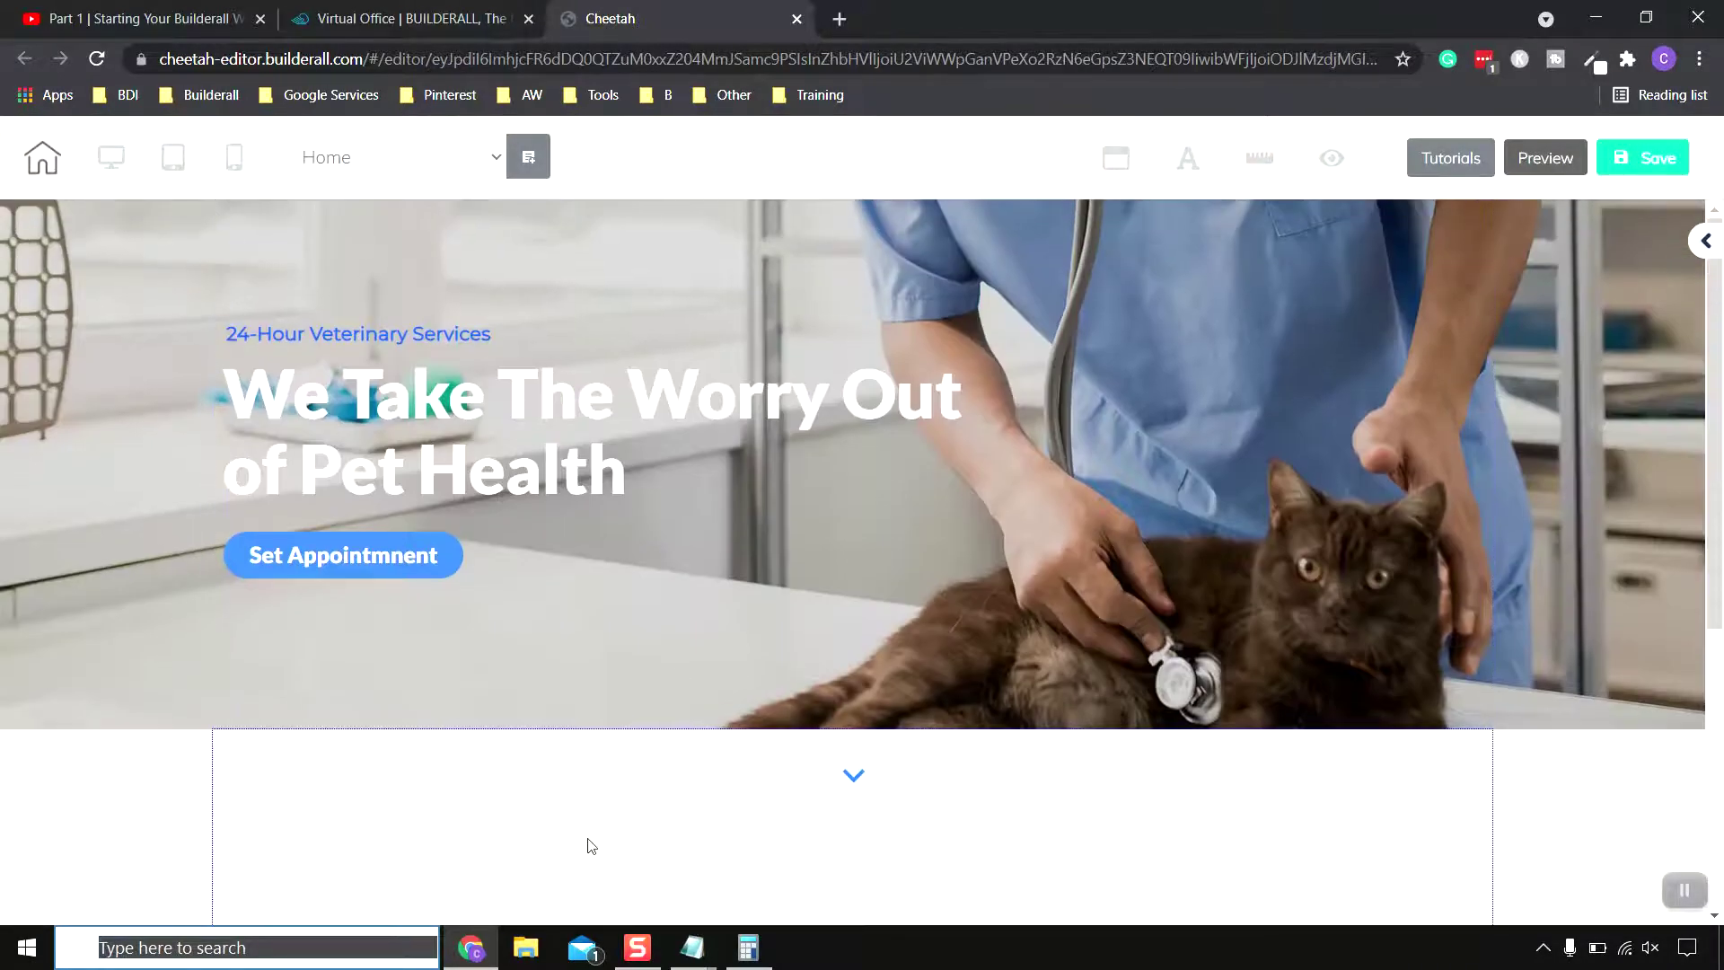
{"action": "scroll", "coordinate": [585, 835], "scroll_direction": "down", "scroll_amount": 3}
{"action": "mouse_move", "coordinate": [497, 586]}
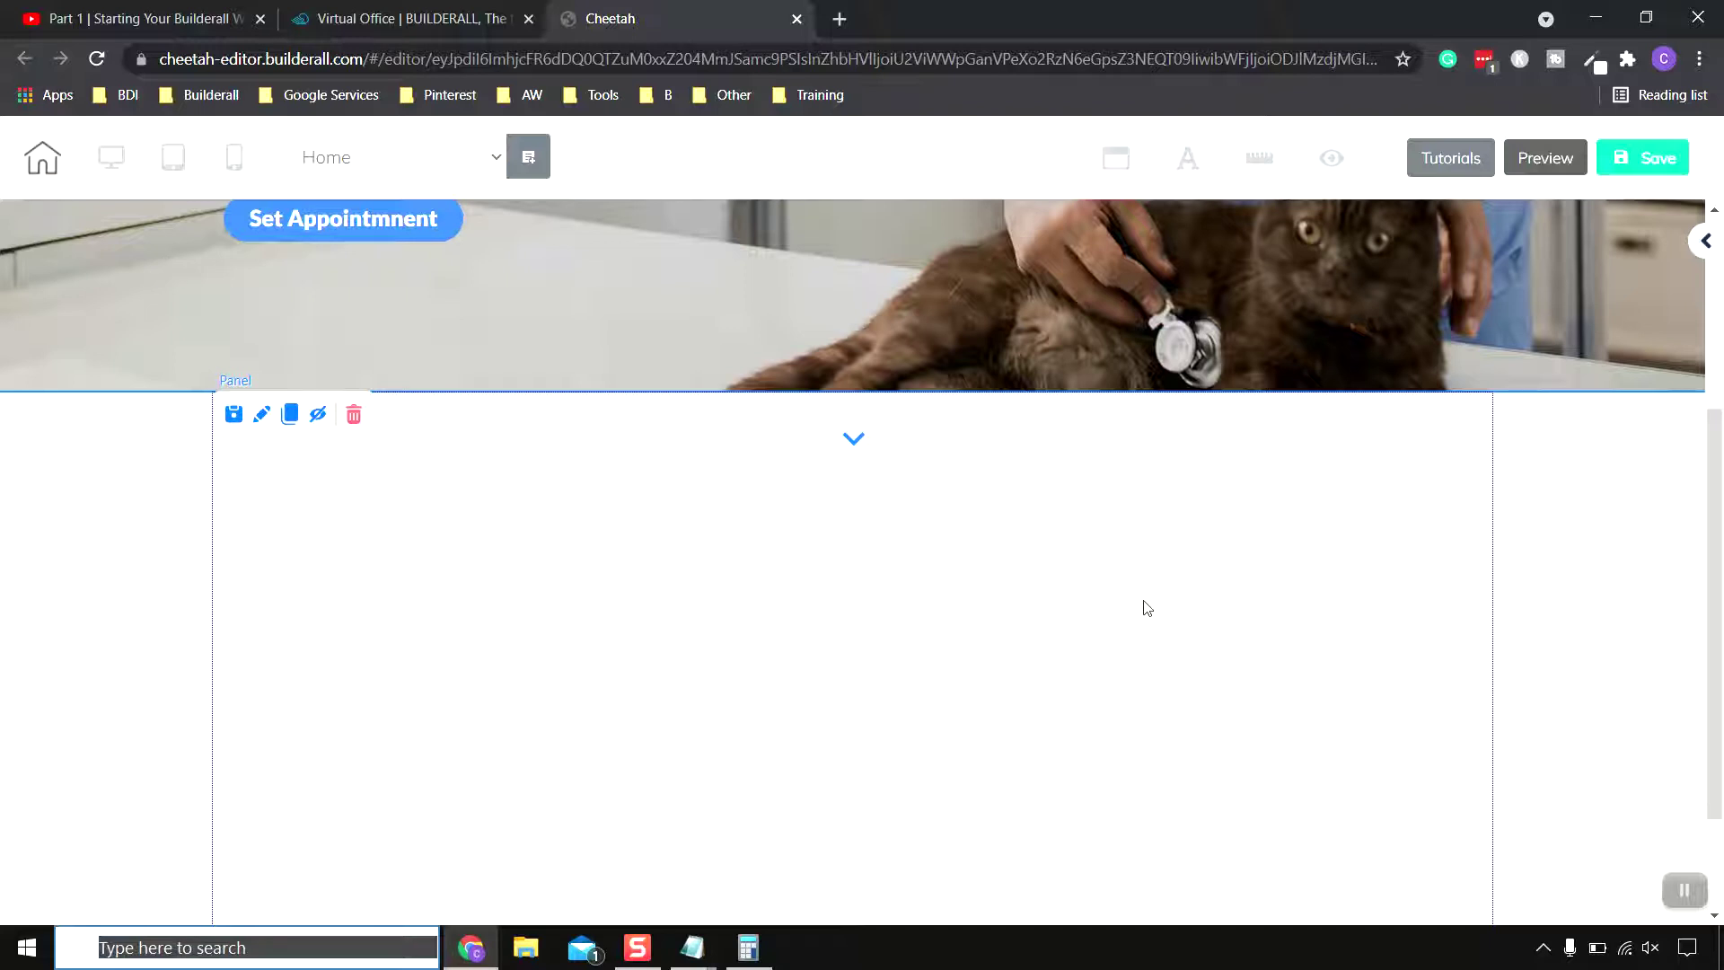
{"action": "scroll", "coordinate": [1142, 606], "scroll_direction": "up", "scroll_amount": 1}
{"action": "scroll", "coordinate": [1142, 606], "scroll_direction": "down", "scroll_amount": 1}
{"action": "left_click", "coordinate": [1705, 243]}
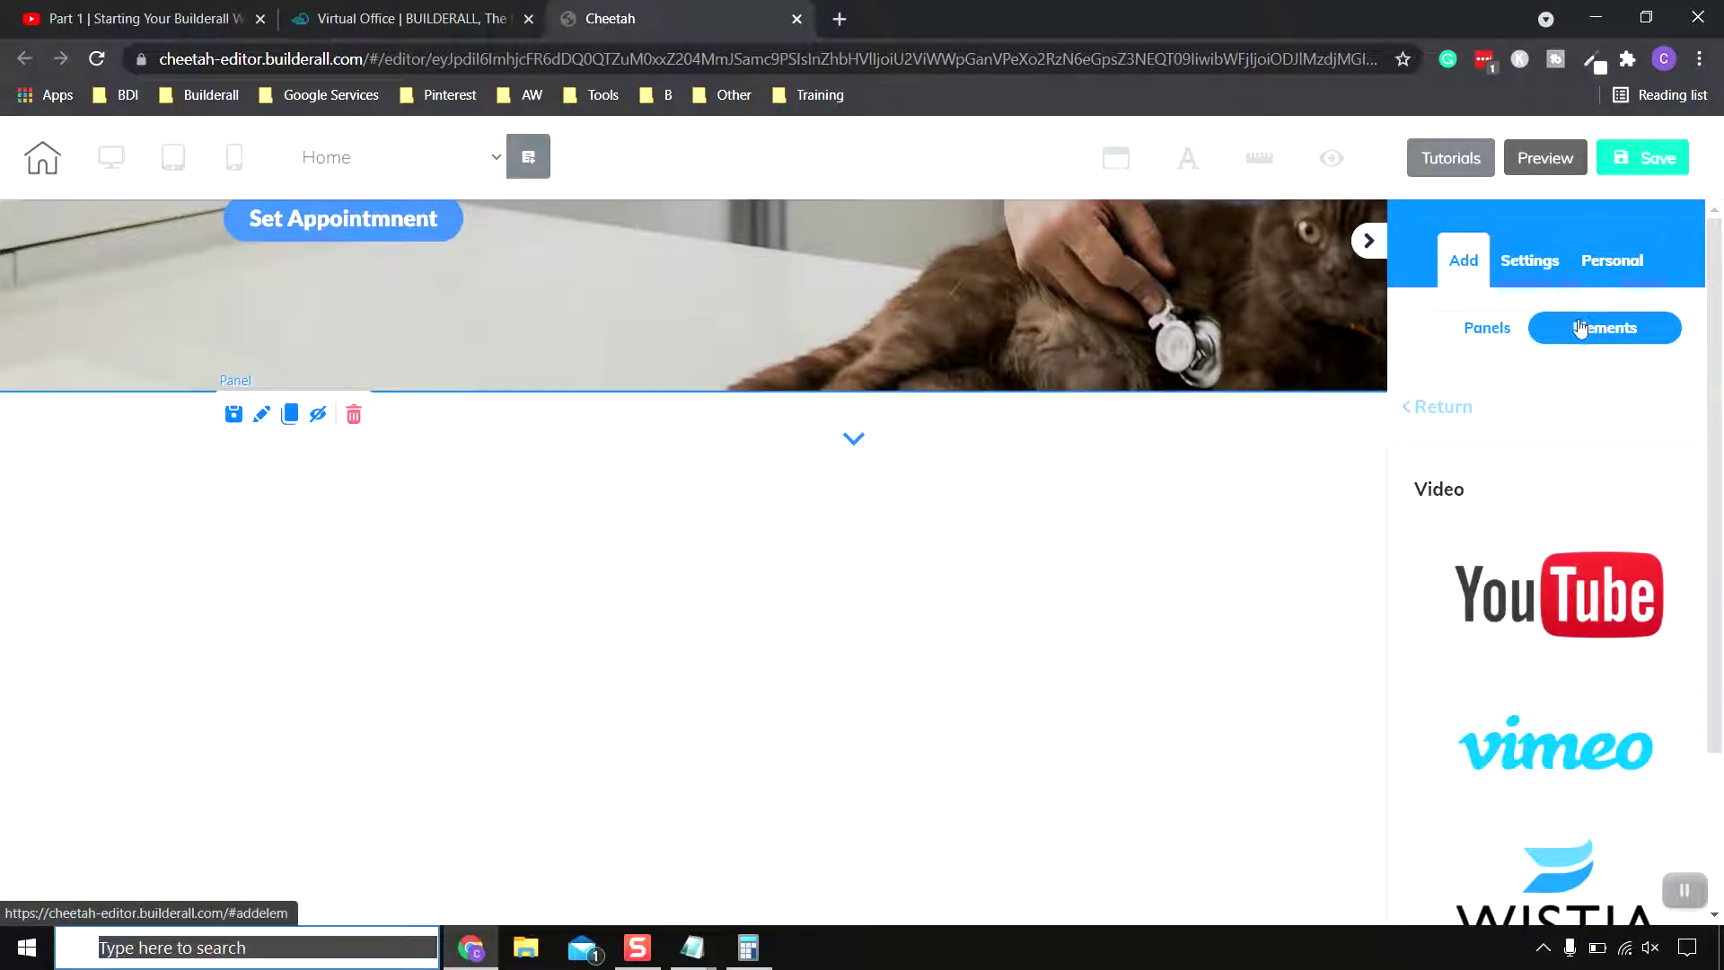
{"action": "left_click", "coordinate": [1447, 414]}
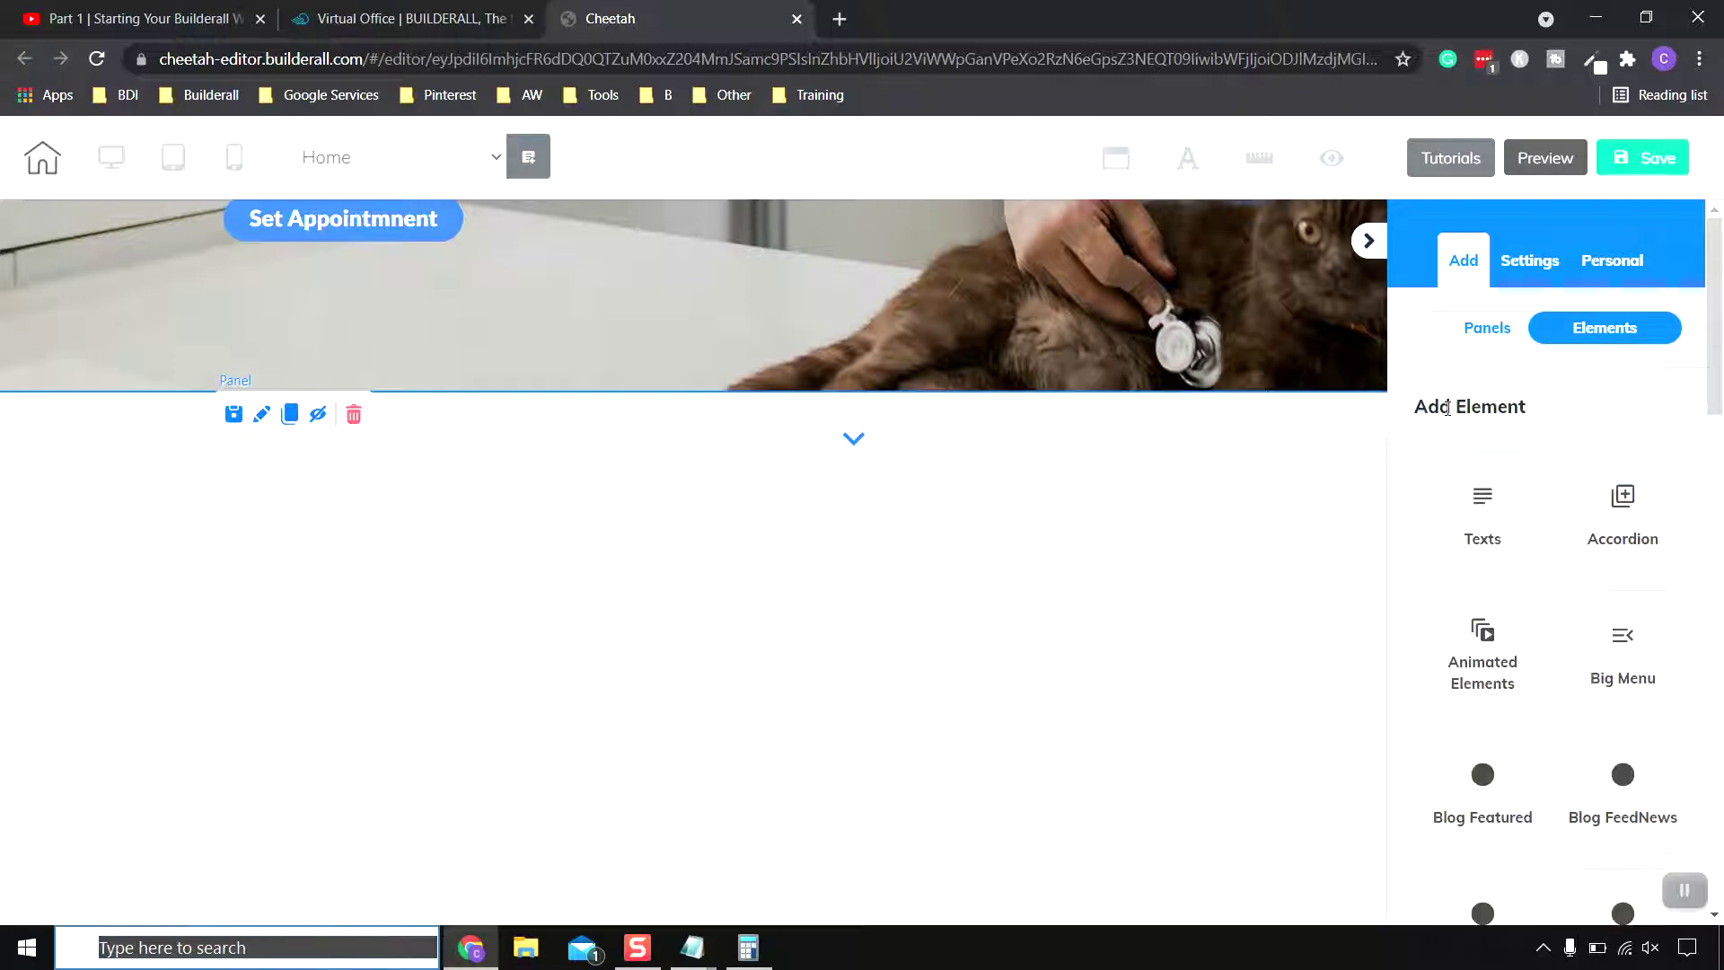
{"action": "scroll", "coordinate": [1589, 539], "scroll_direction": "down", "scroll_amount": 10}
{"action": "scroll", "coordinate": [1597, 561], "scroll_direction": "up", "scroll_amount": 4}
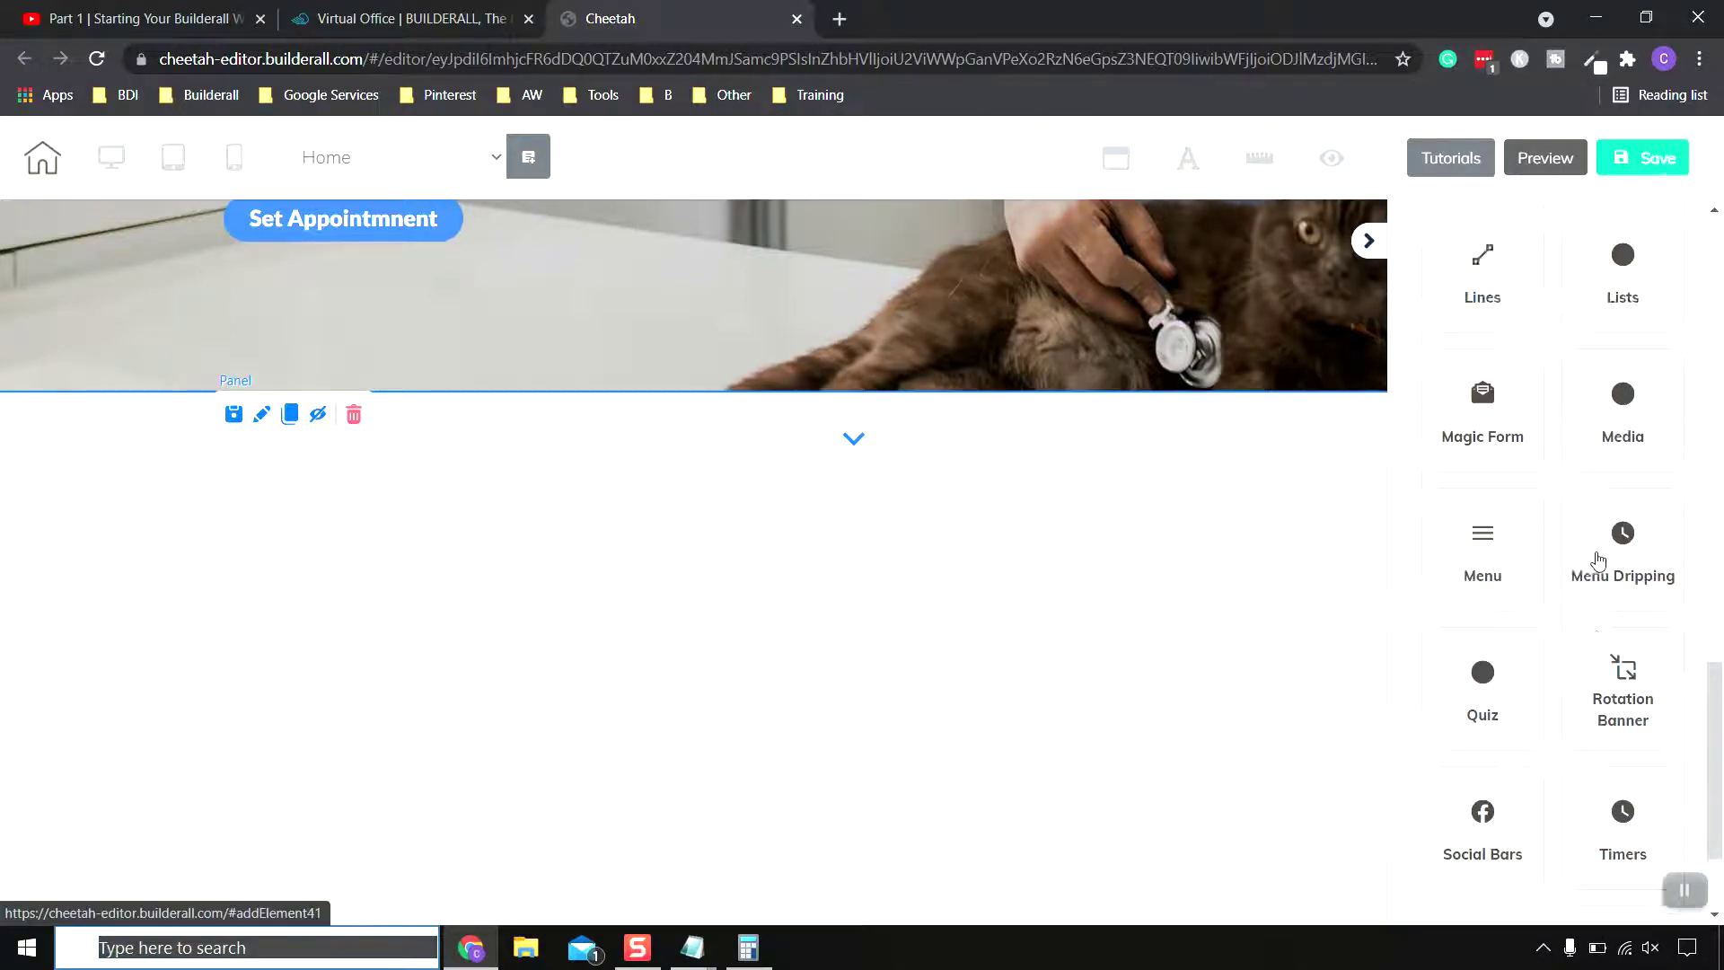
{"action": "scroll", "coordinate": [1490, 561], "scroll_direction": "down", "scroll_amount": 4}
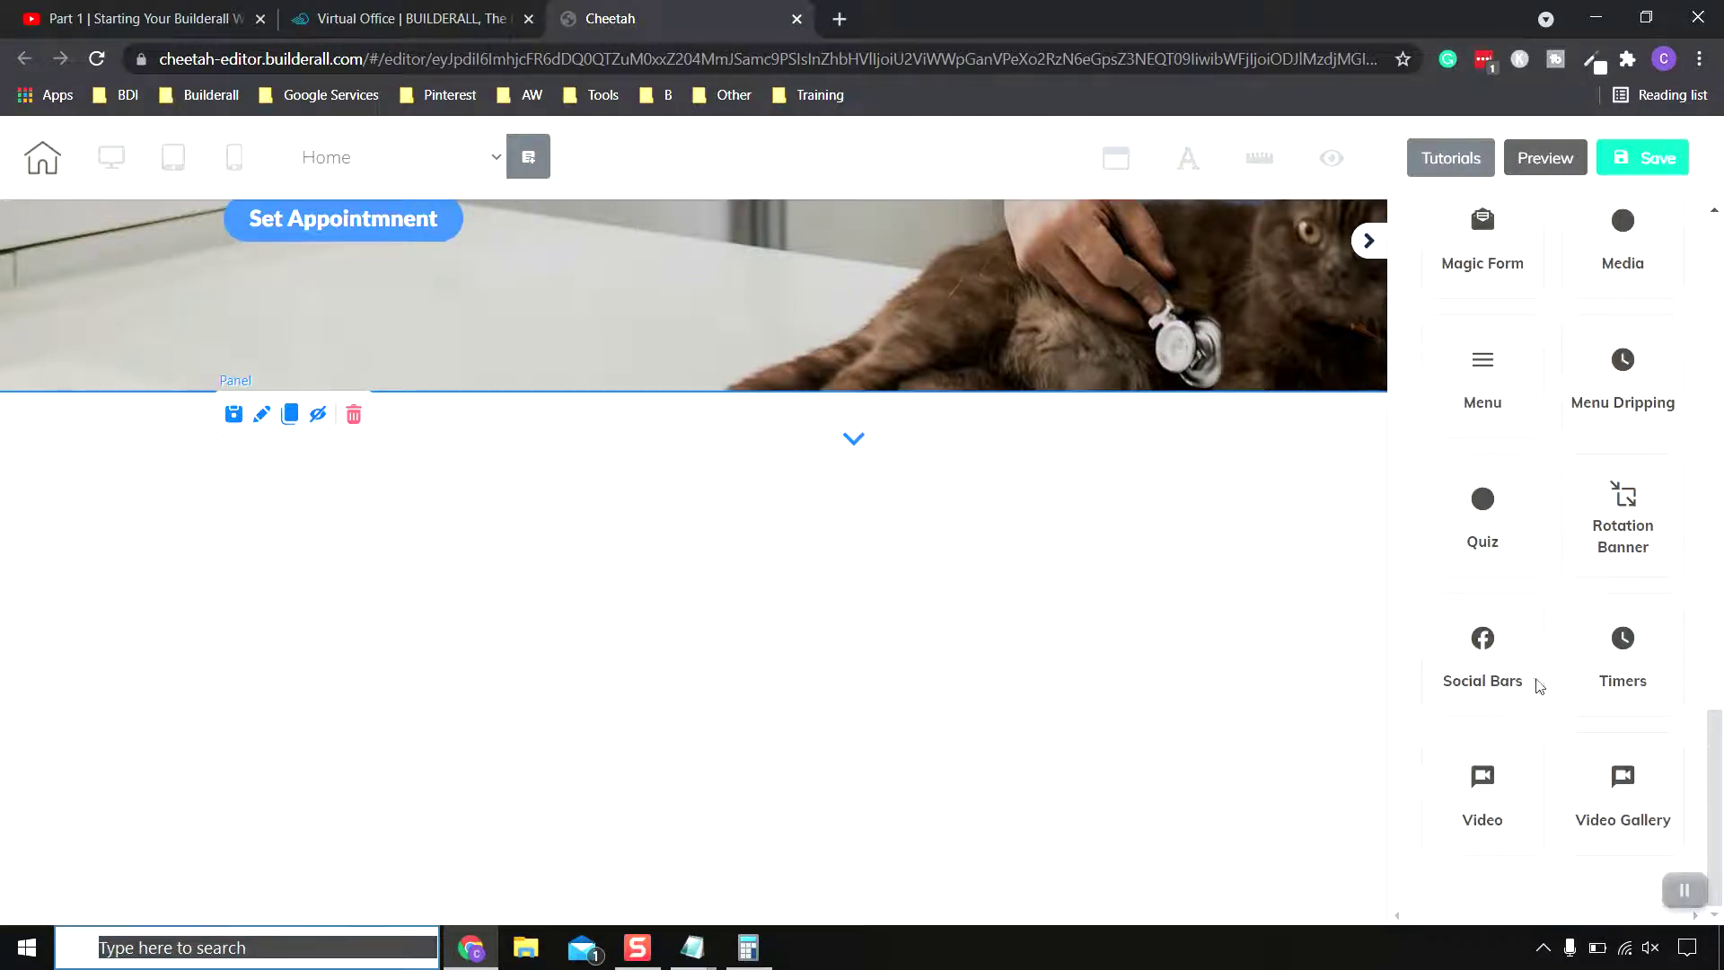
{"action": "scroll", "coordinate": [1485, 812], "scroll_direction": "up", "scroll_amount": 6}
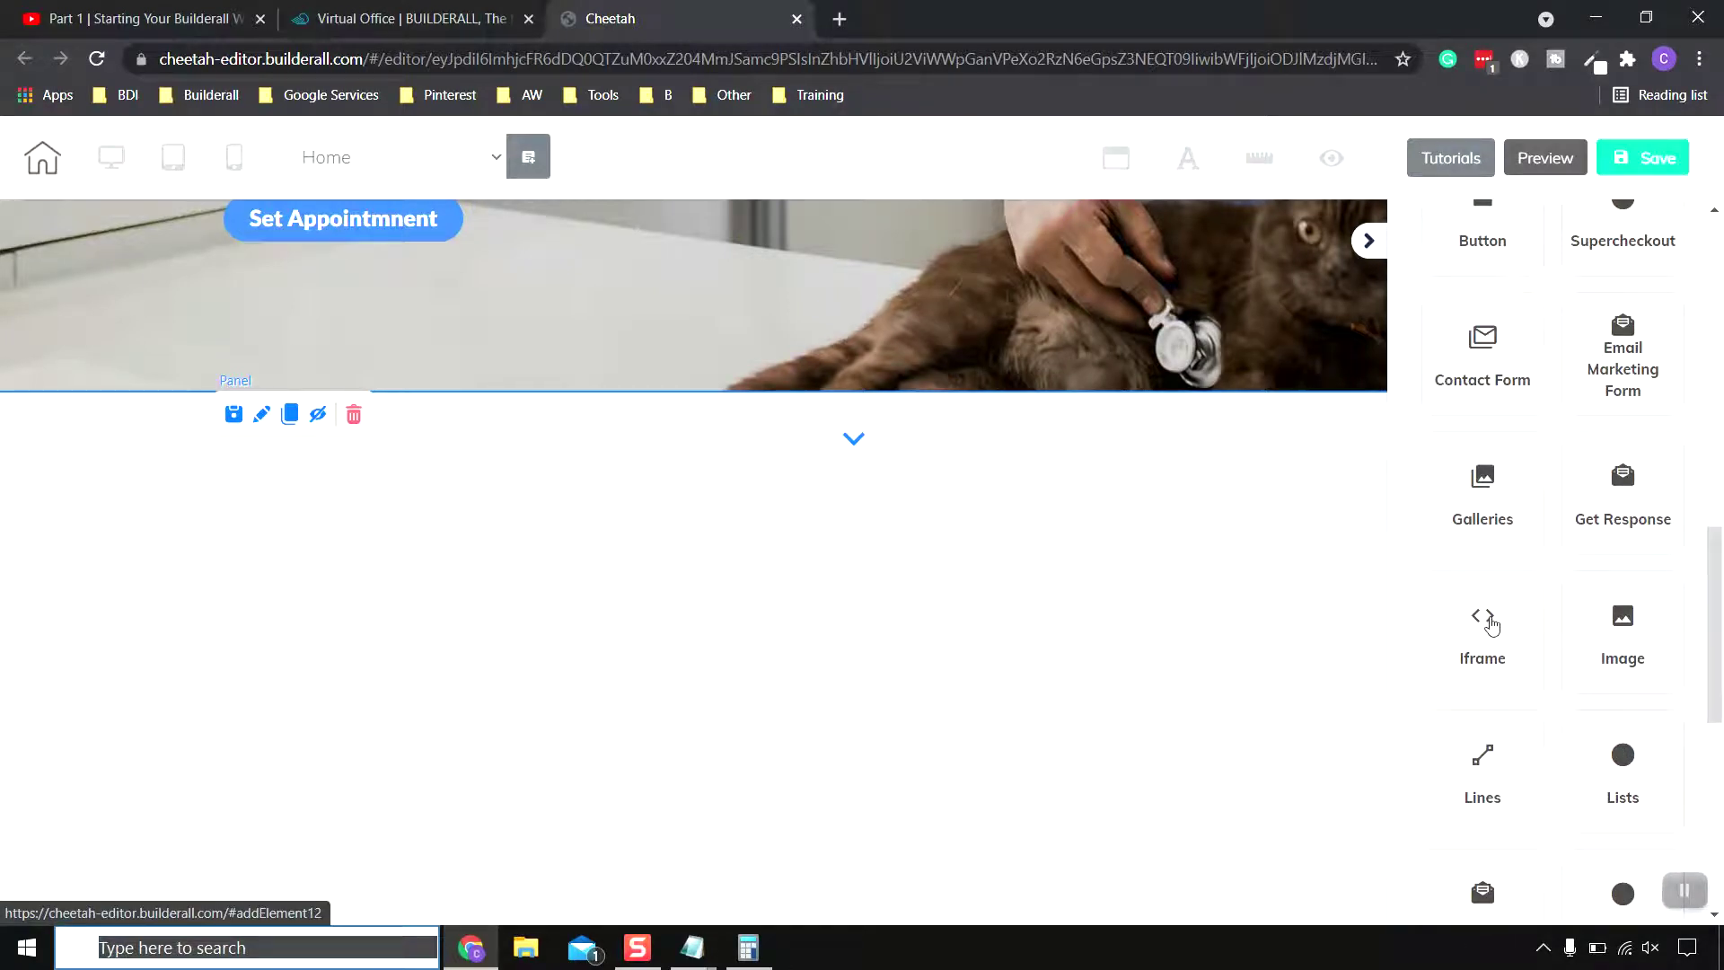
{"action": "left_click", "coordinate": [1491, 626]}
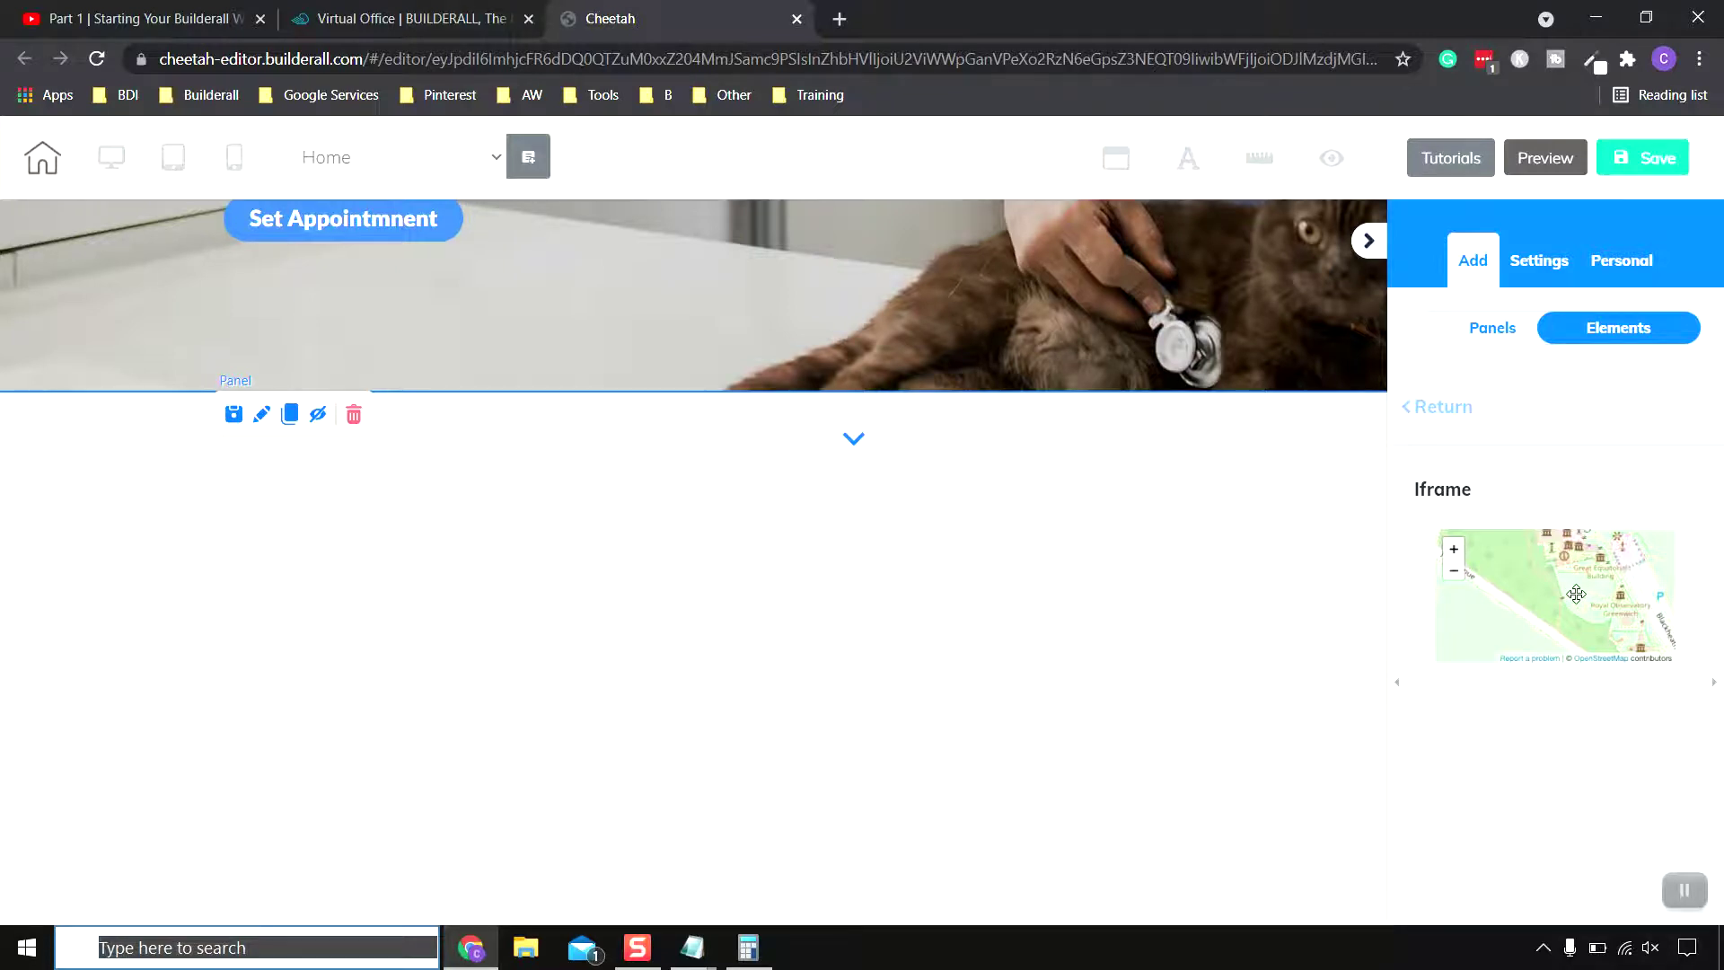
{"action": "left_click_drag", "start_coordinate": [1576, 594], "coordinate": [862, 646]}
{"action": "left_click_drag", "start_coordinate": [1012, 643], "coordinate": [912, 635]}
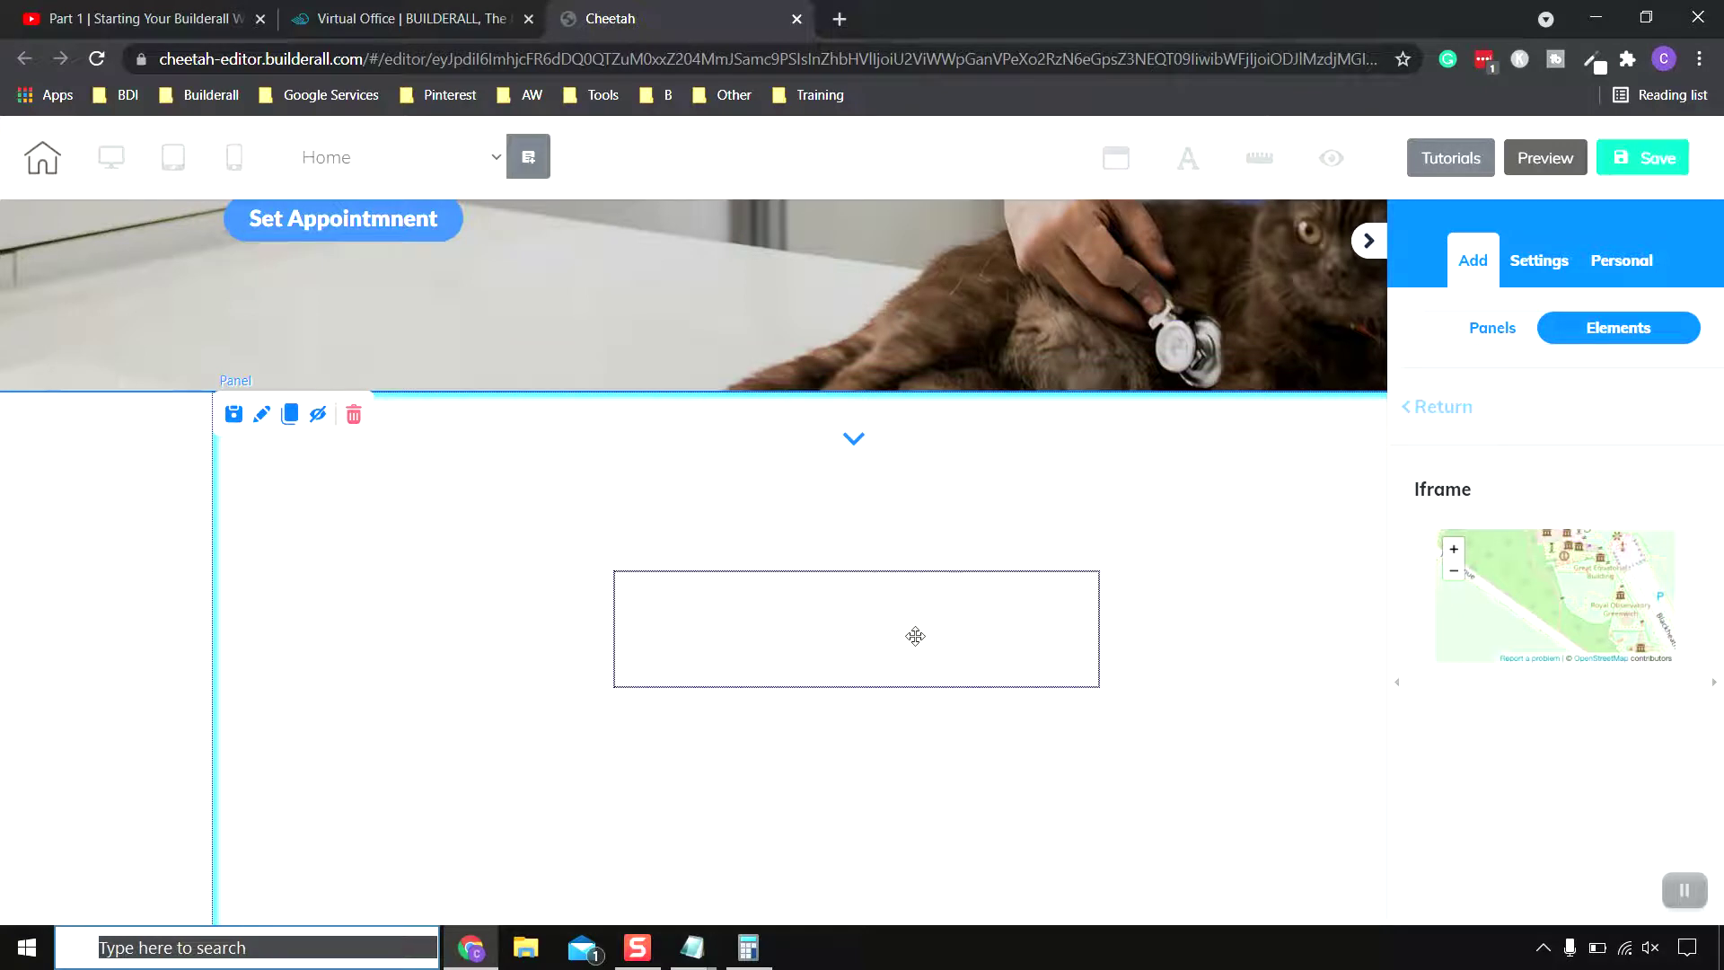
{"action": "scroll", "coordinate": [1563, 534], "scroll_direction": "down", "scroll_amount": 2}
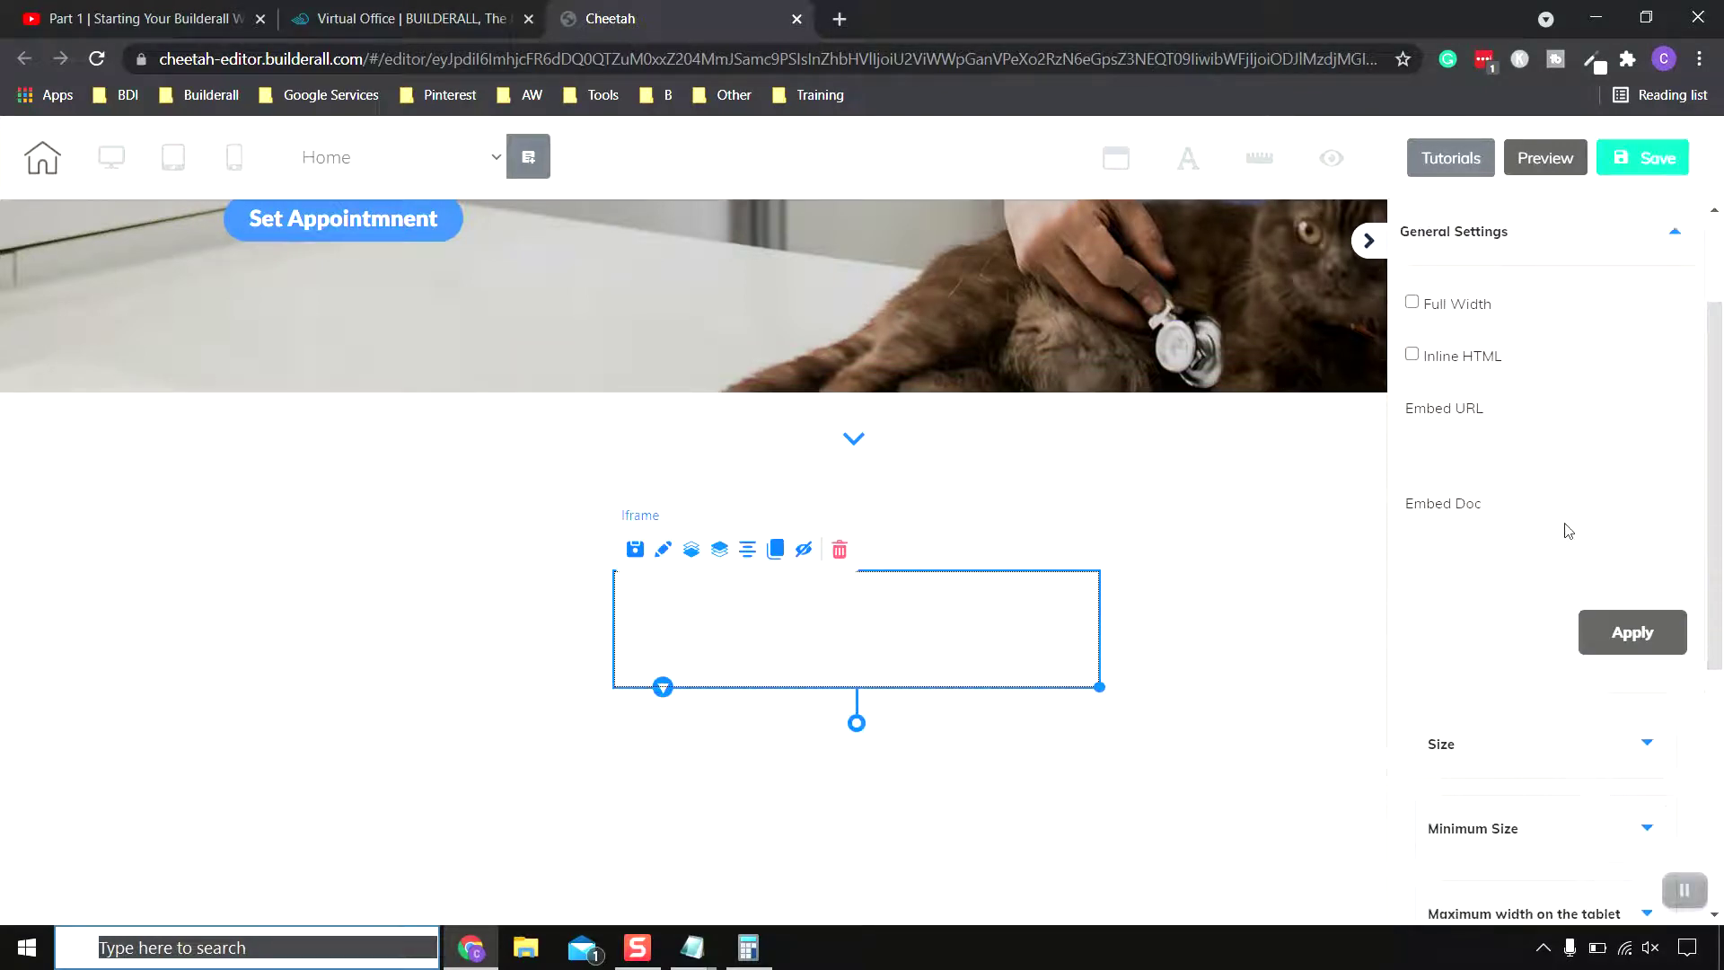
{"action": "scroll", "coordinate": [1562, 527], "scroll_direction": "up", "scroll_amount": 1}
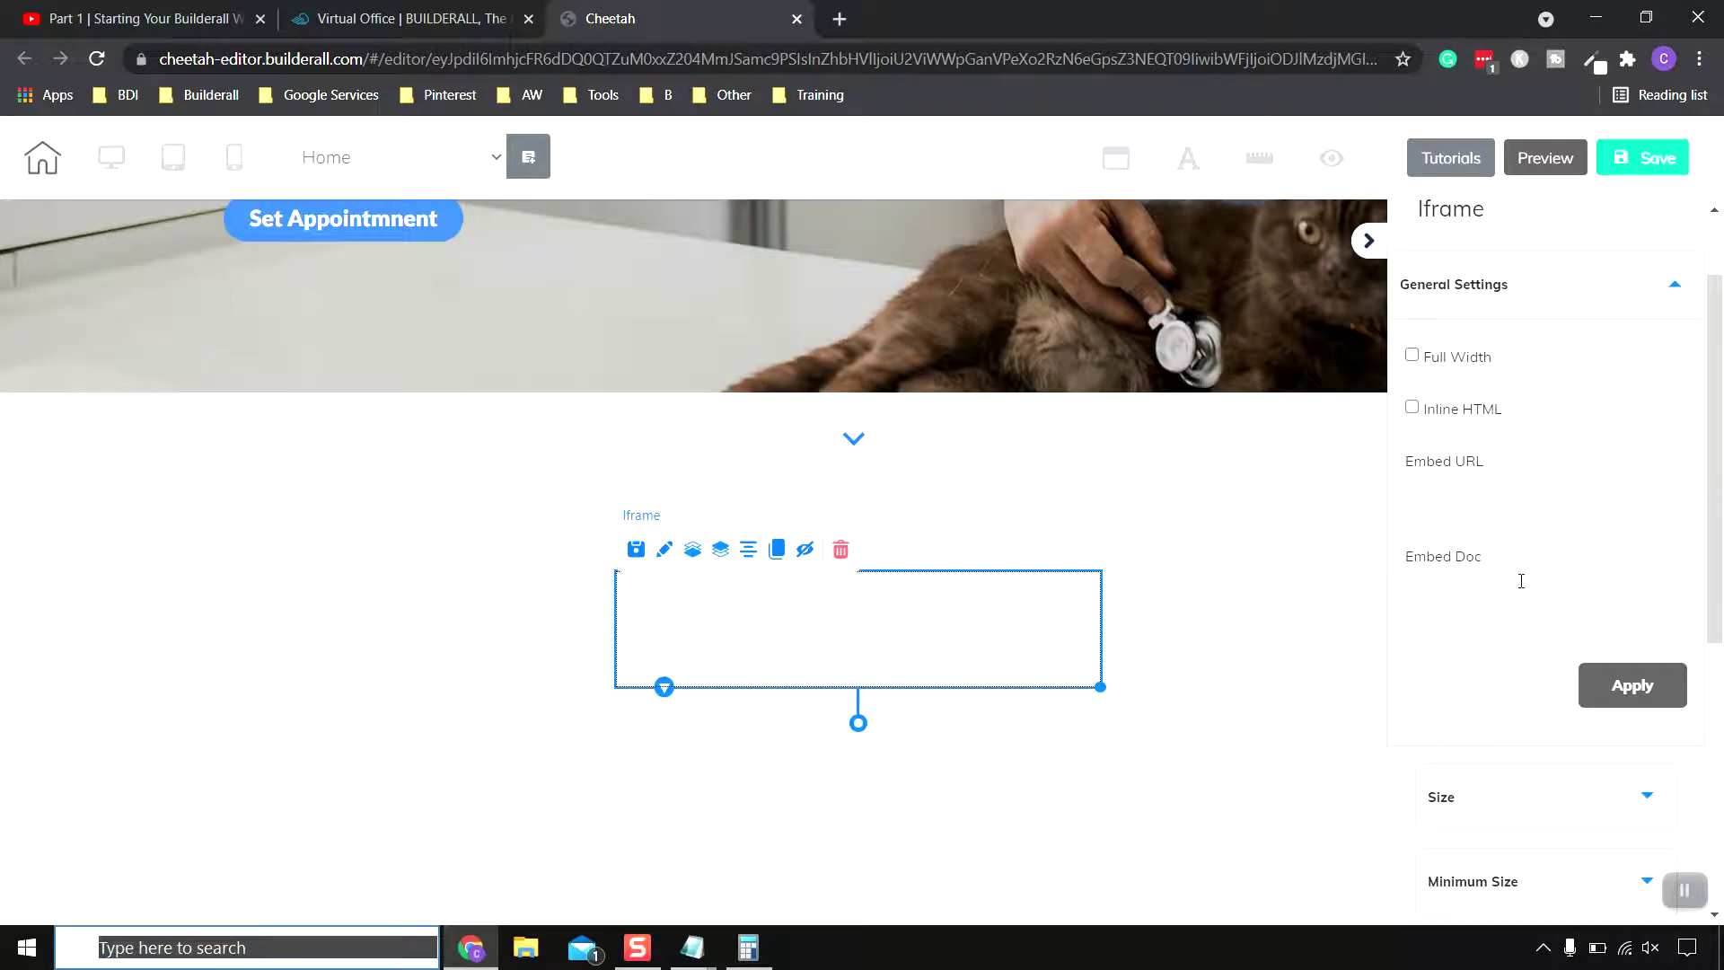
- Switch to the YouTube video's page and copy its full iframe embed code from the share options
{"action": "left_click", "coordinate": [121, 17]}
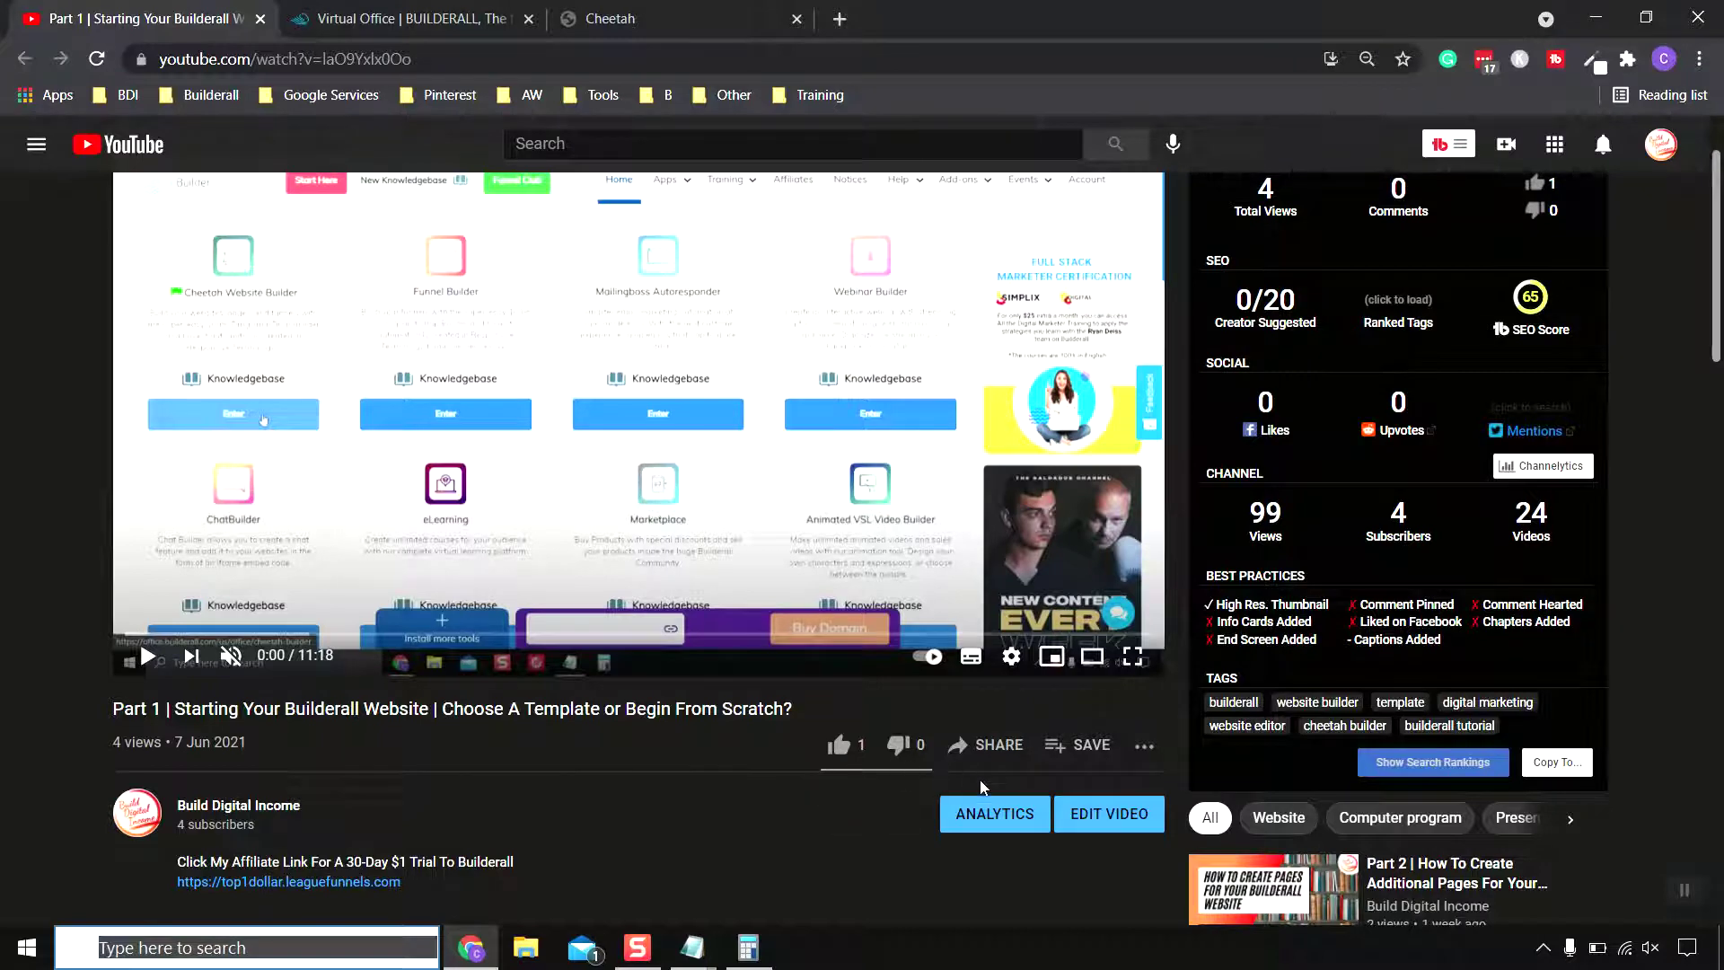
{"action": "left_click", "coordinate": [998, 747]}
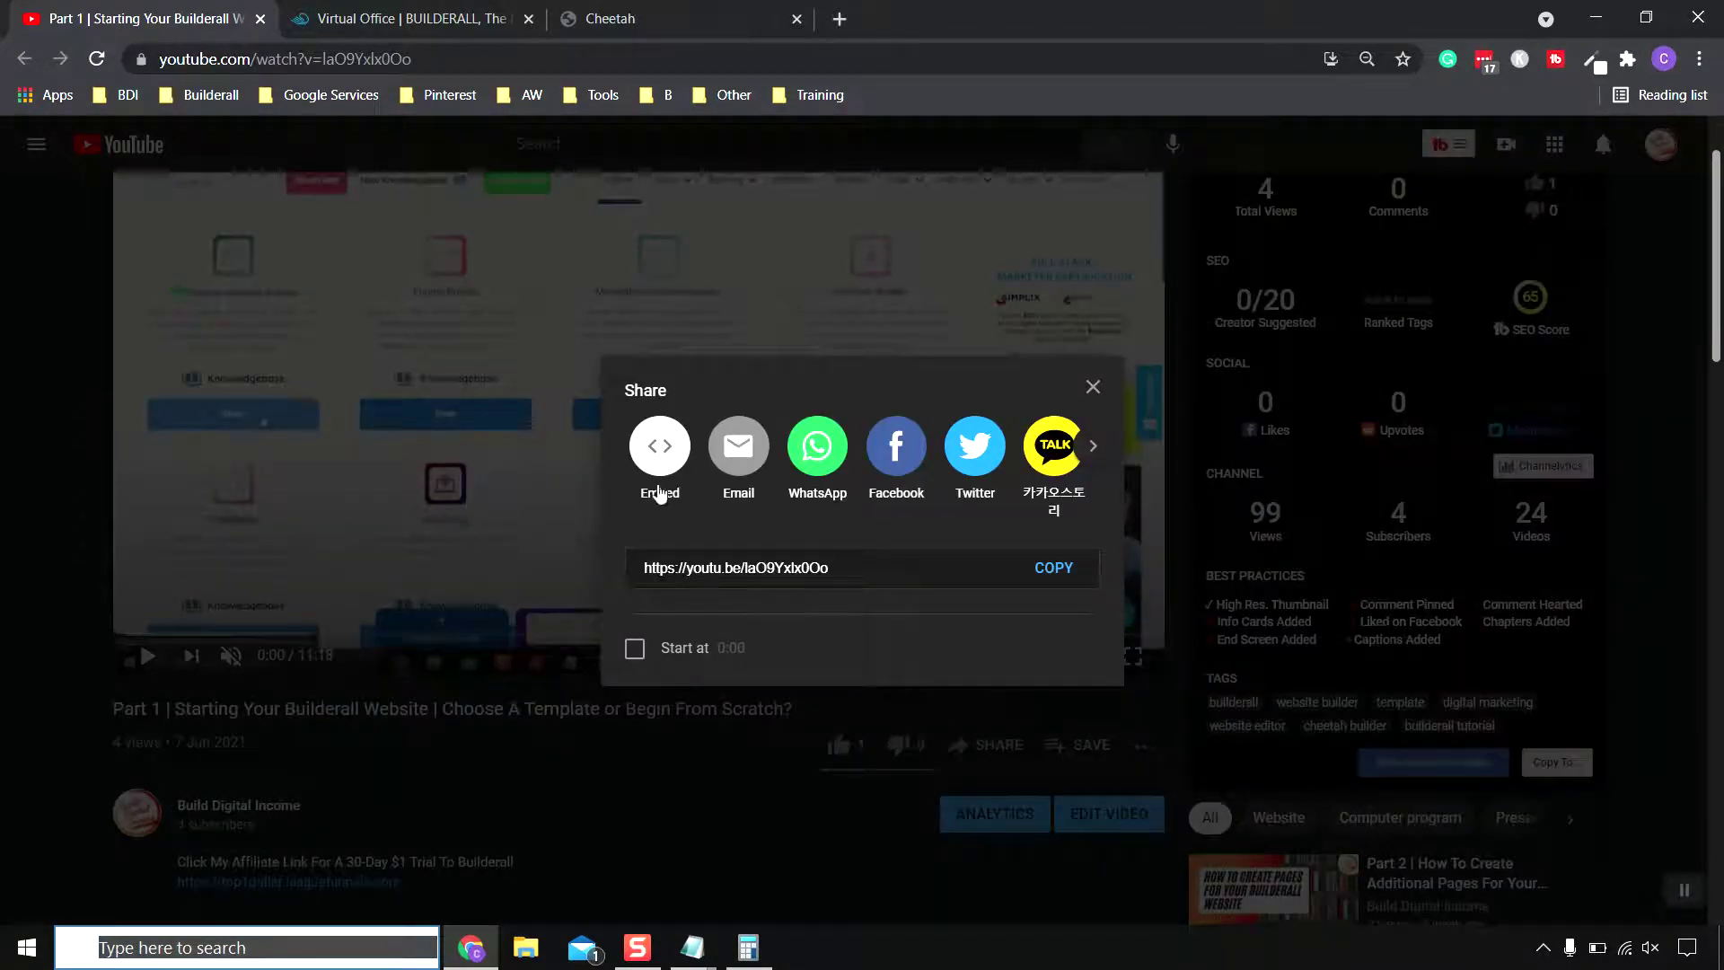
{"action": "left_click", "coordinate": [657, 449]}
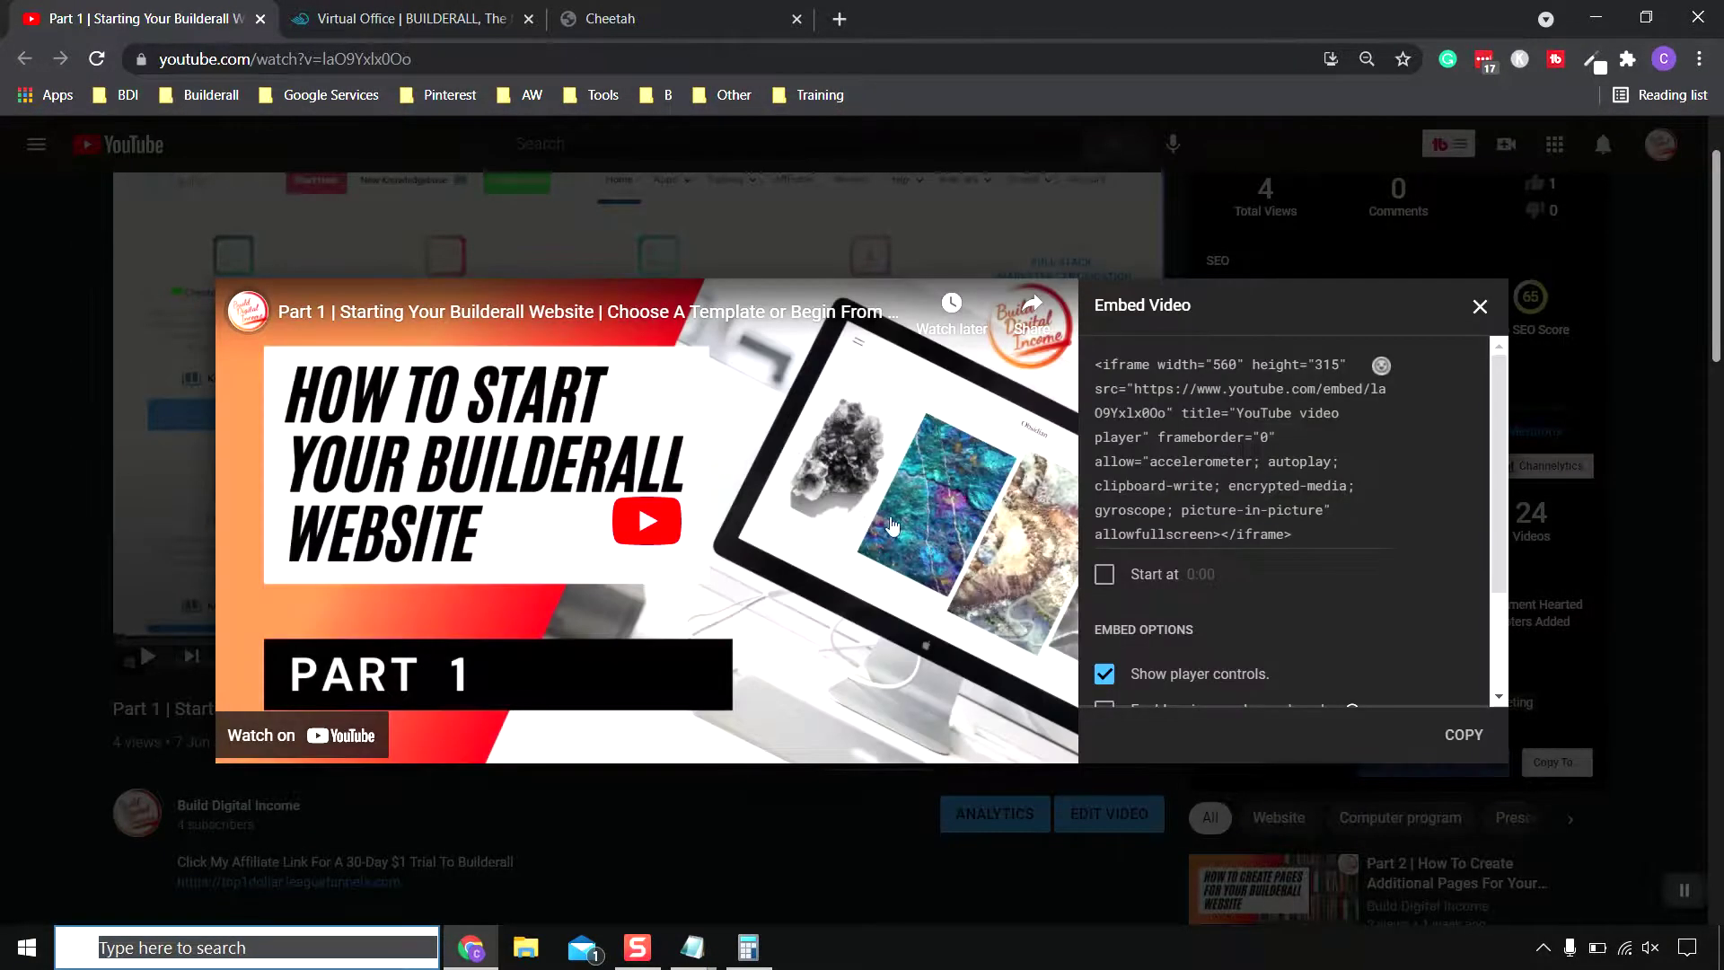
{"action": "scroll", "coordinate": [1232, 573], "scroll_direction": "down", "scroll_amount": 3}
{"action": "scroll", "coordinate": [1237, 576], "scroll_direction": "up", "scroll_amount": 3}
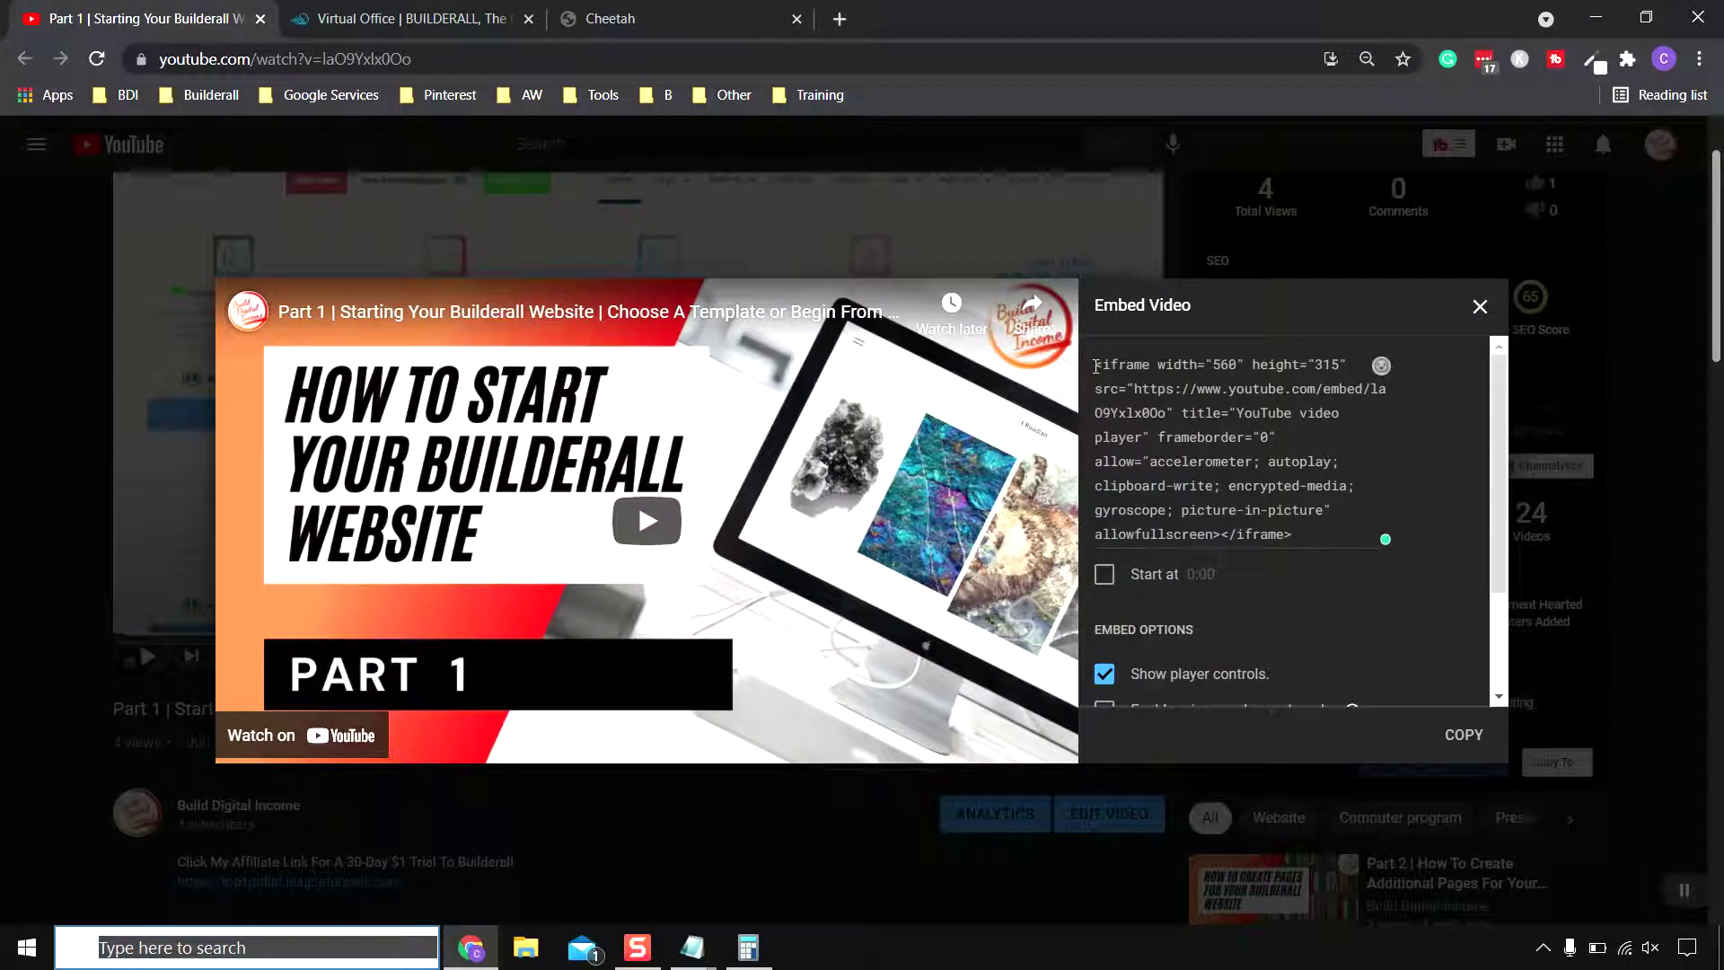
{"action": "left_click_drag", "start_coordinate": [1095, 366], "coordinate": [1106, 368]}
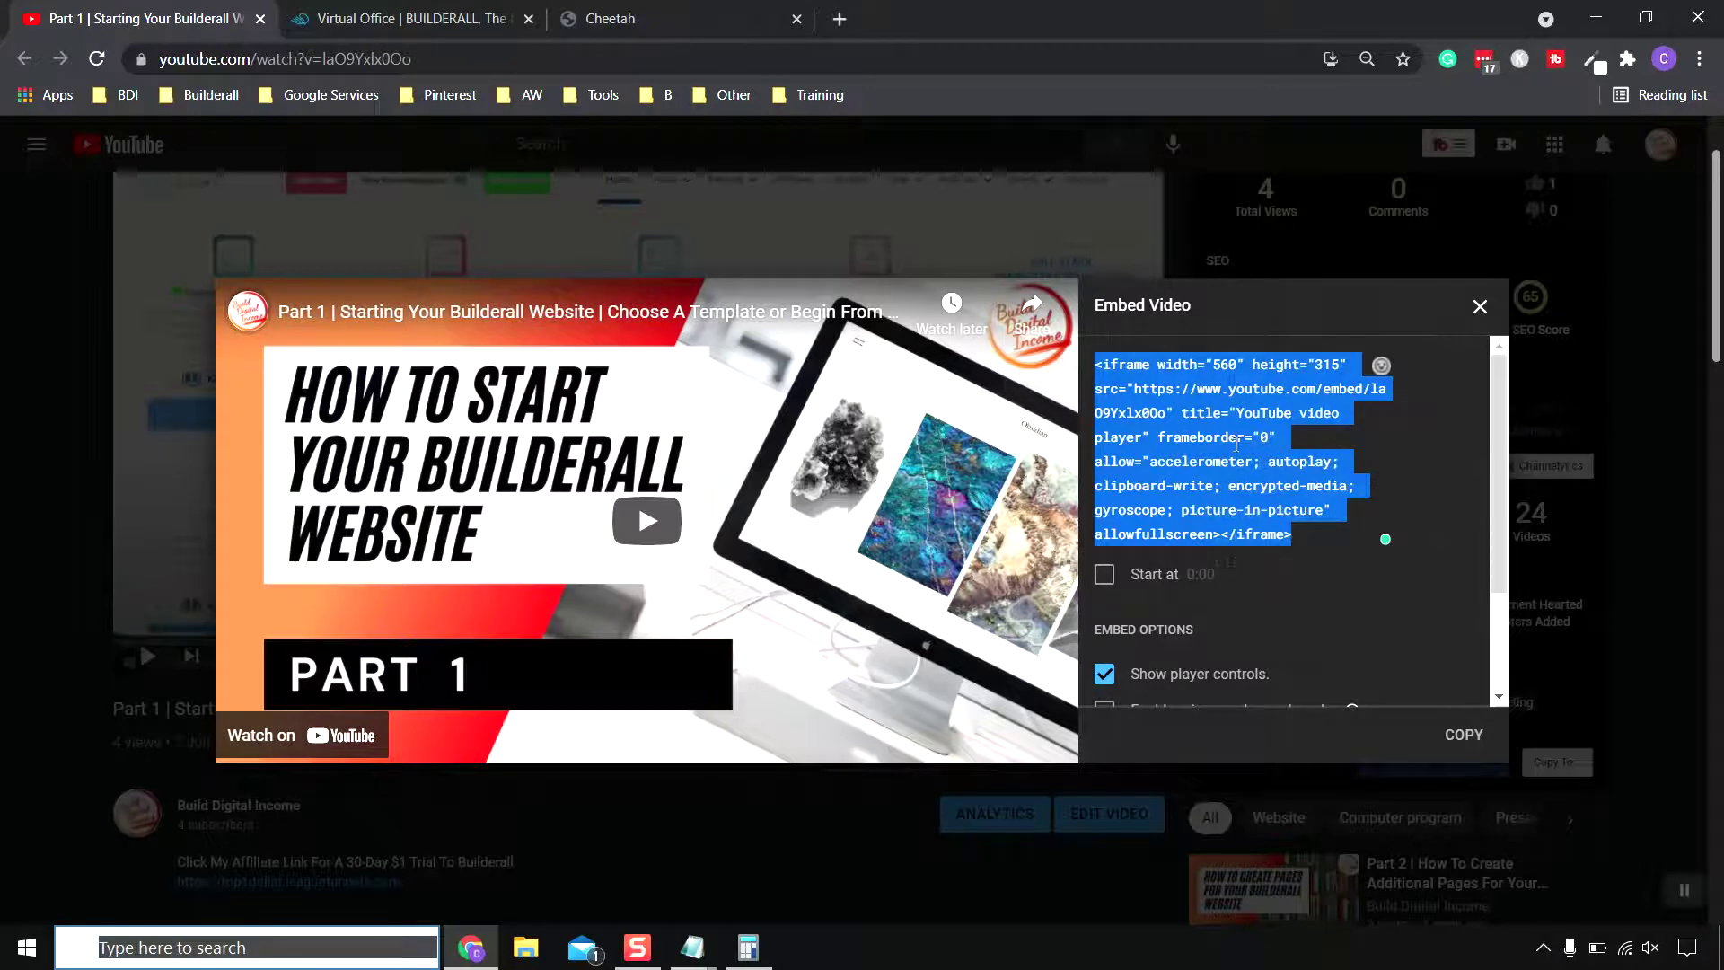
{"action": "right_click", "coordinate": [1299, 508]}
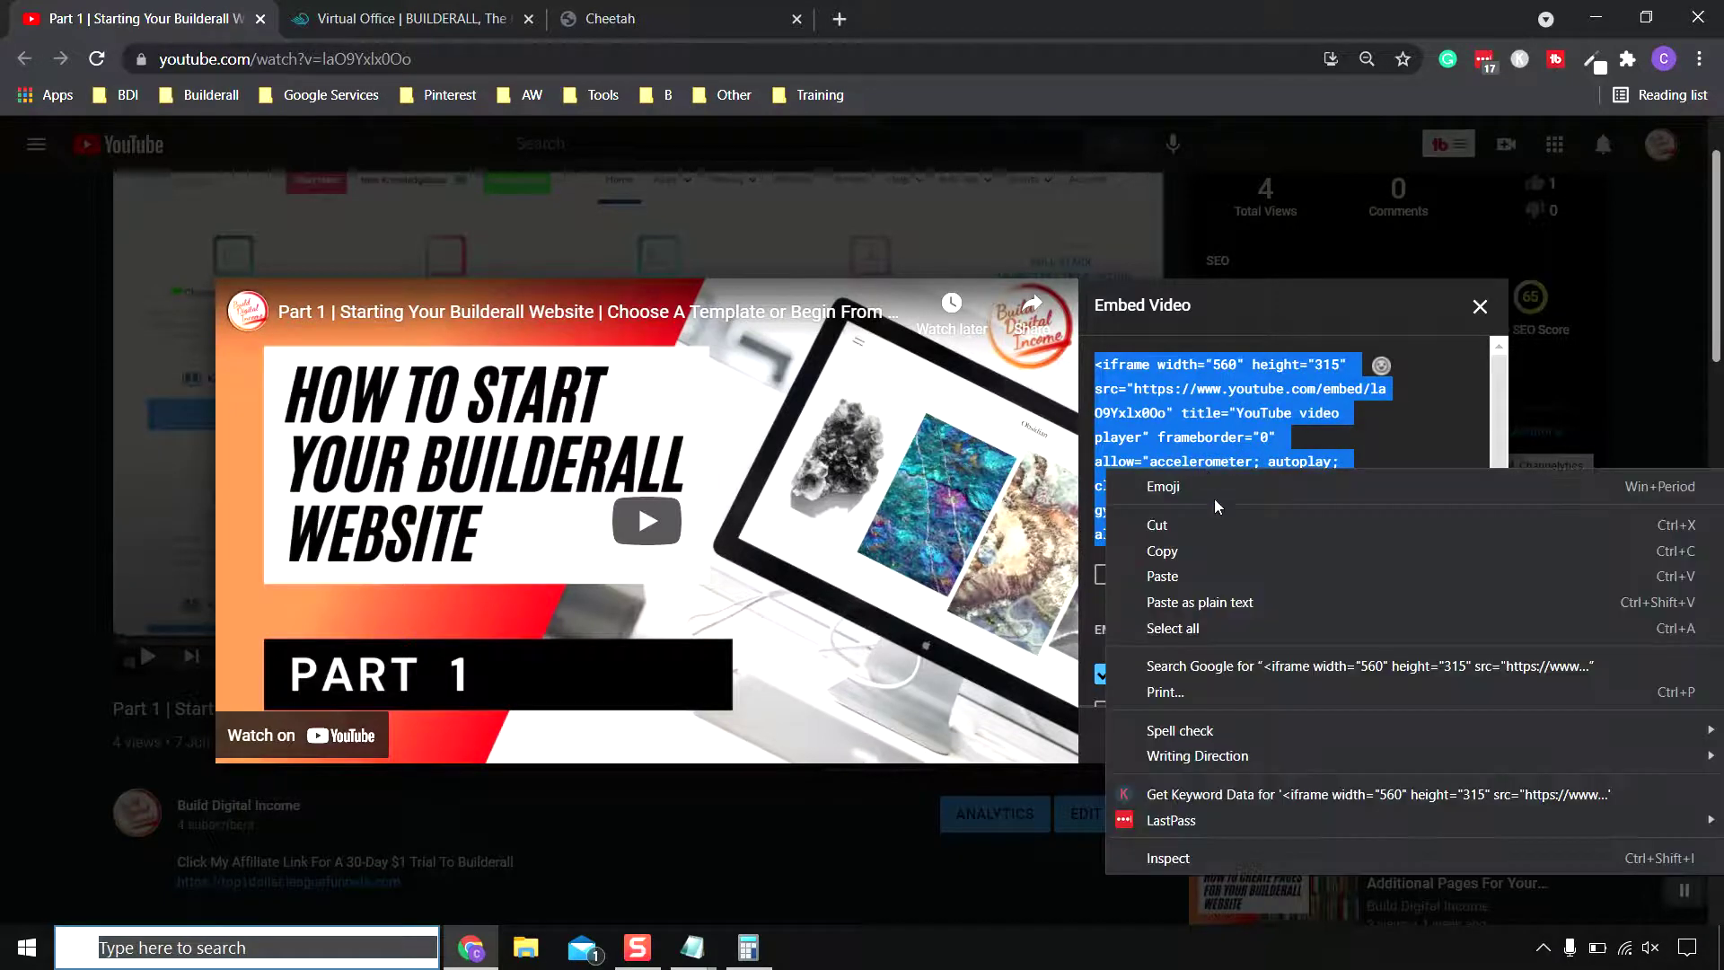
{"action": "left_click", "coordinate": [1221, 550]}
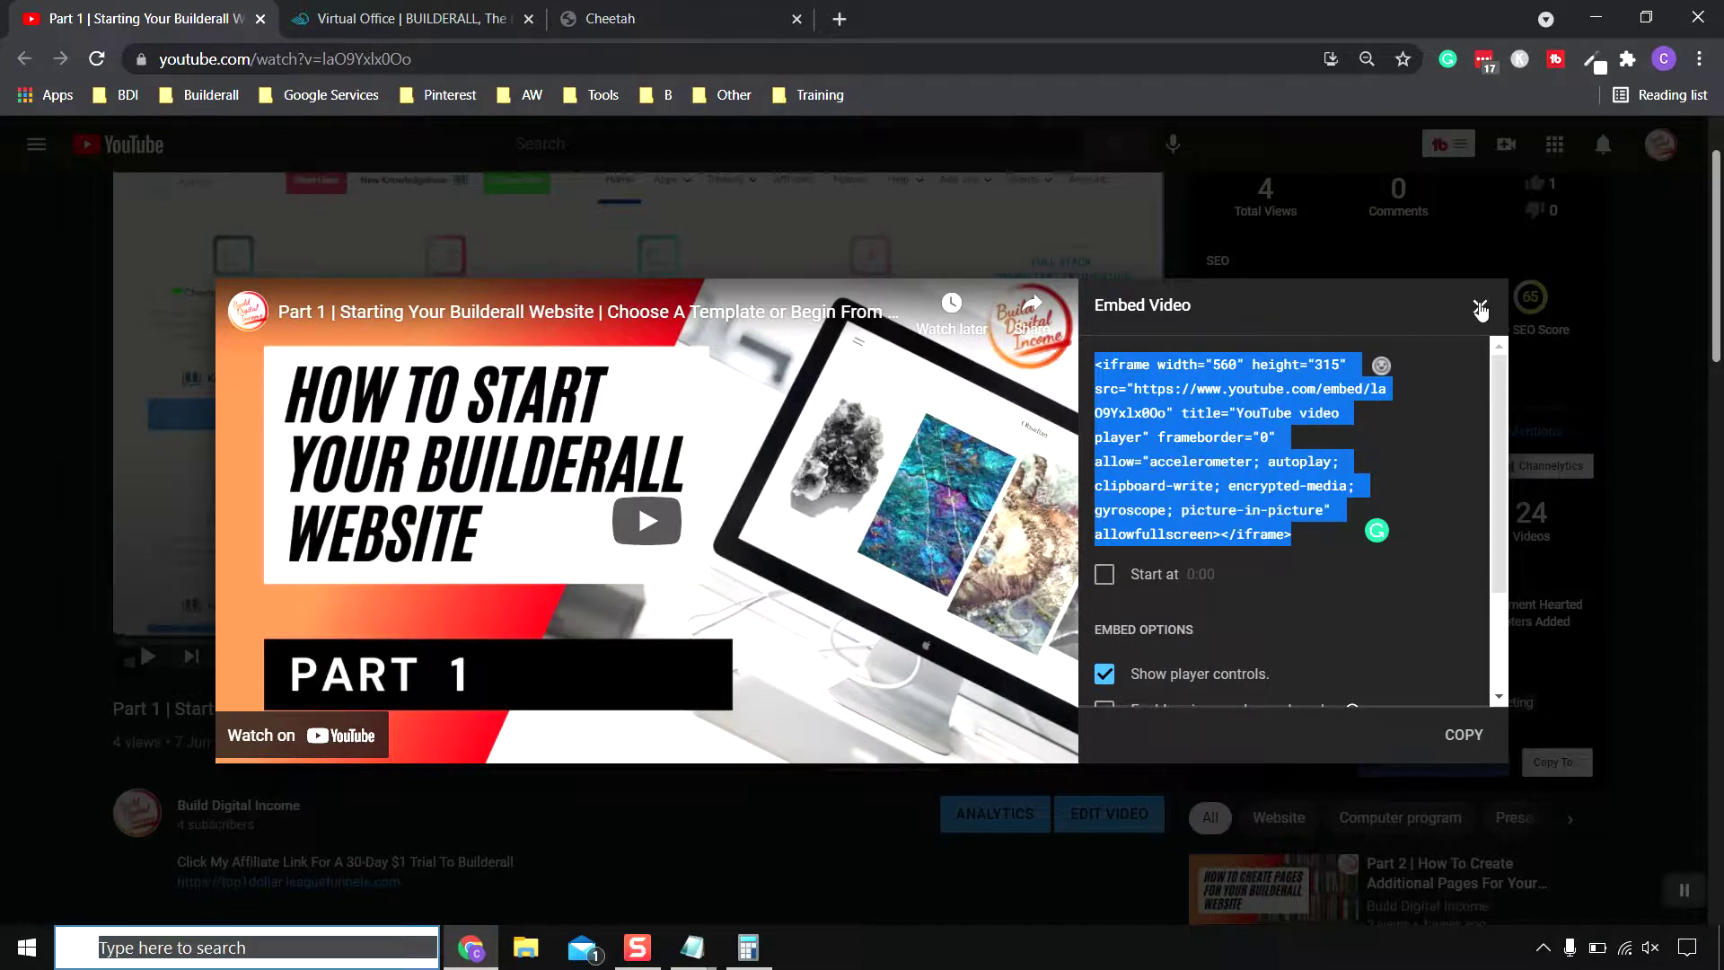
{"action": "left_click", "coordinate": [1479, 306]}
- Return to the Cheetah editor, paste the copied code as the Iframe's Embed Doc, and apply it
{"action": "left_click", "coordinate": [719, 19]}
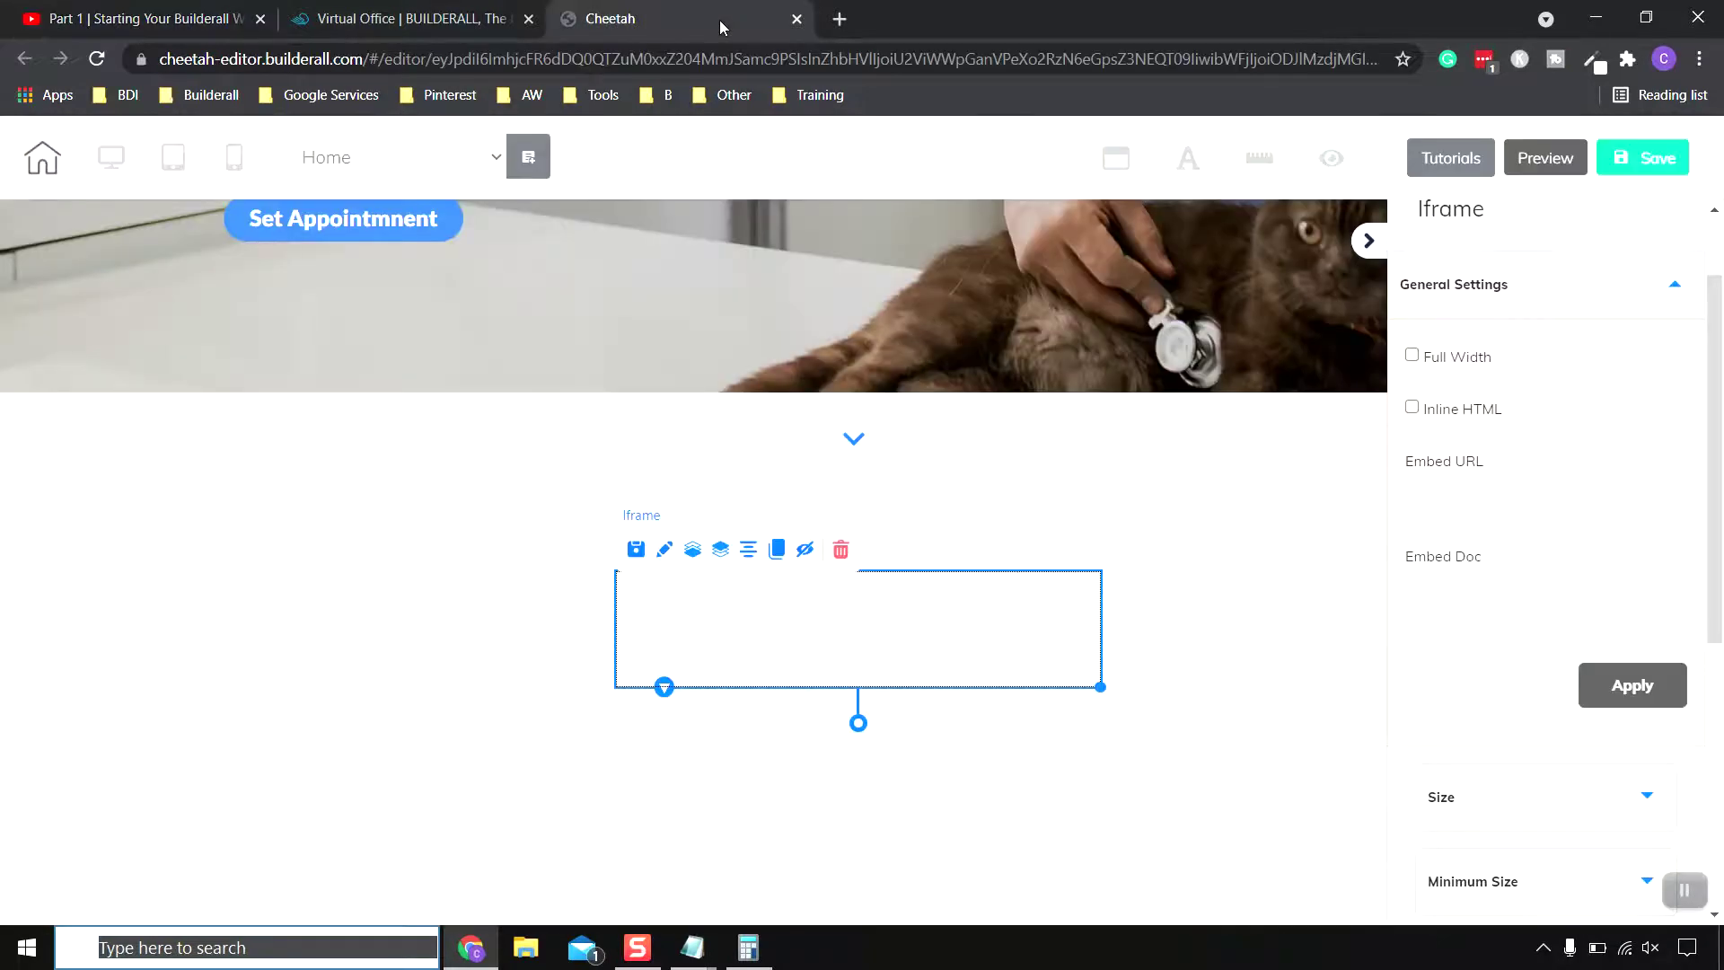
{"action": "right_click", "coordinate": [1458, 602]}
{"action": "left_click", "coordinate": [1501, 388]}
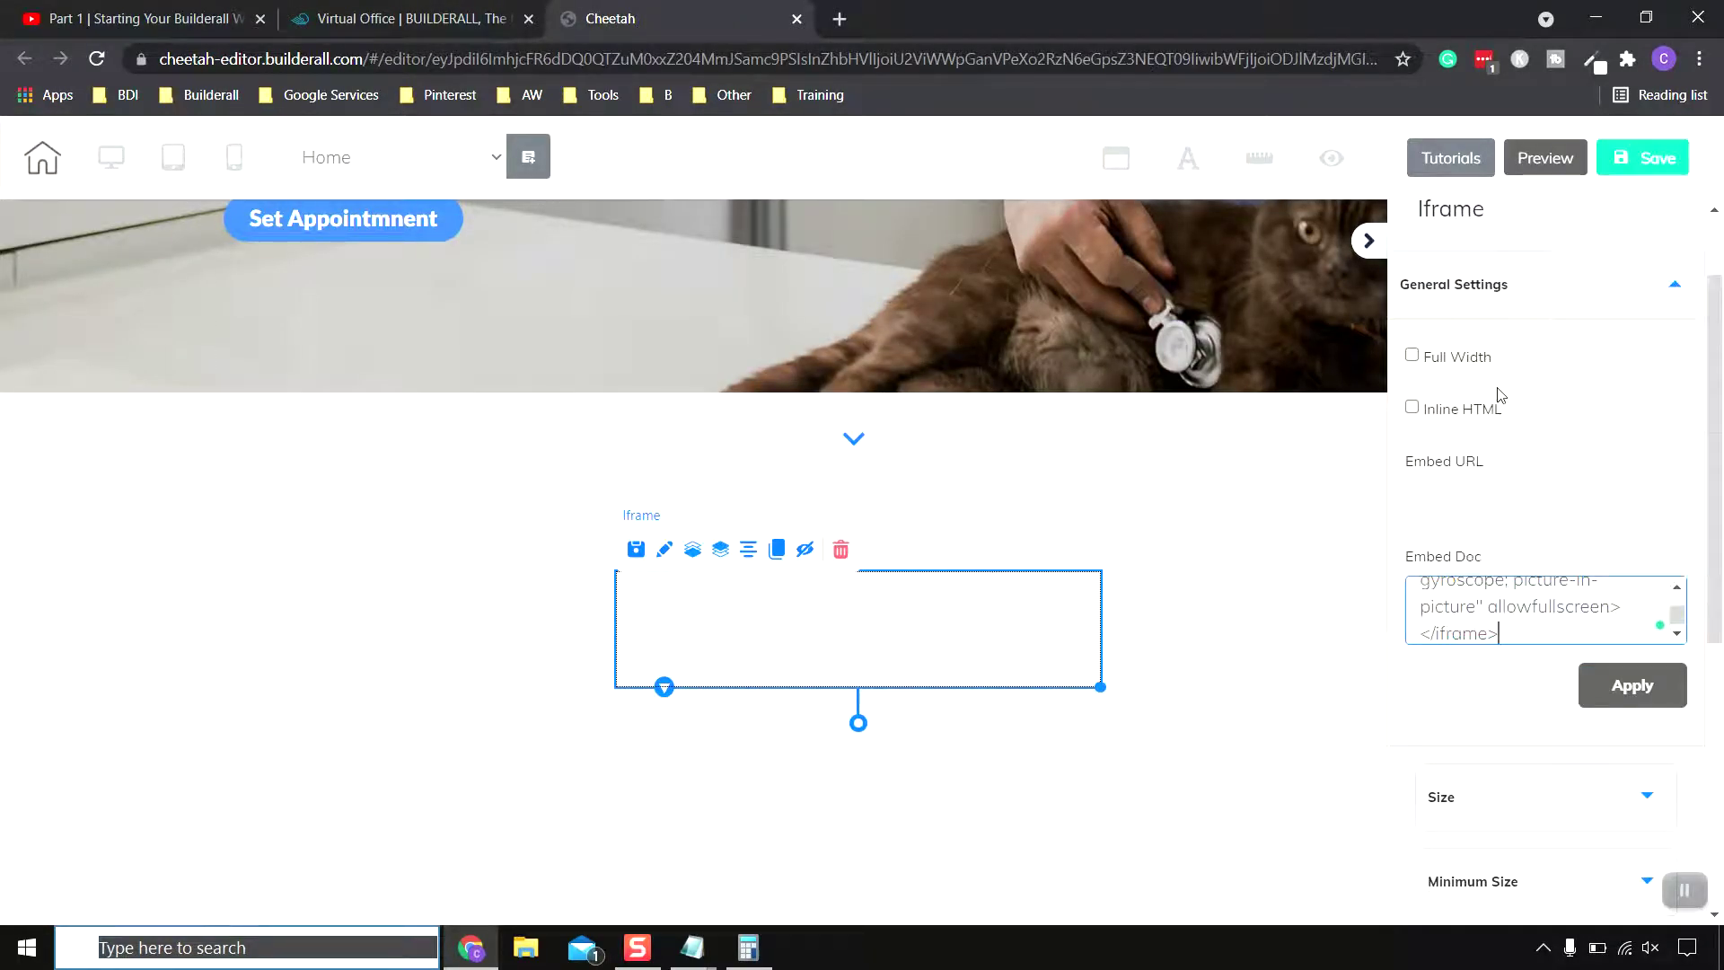
{"action": "left_click", "coordinate": [1638, 699]}
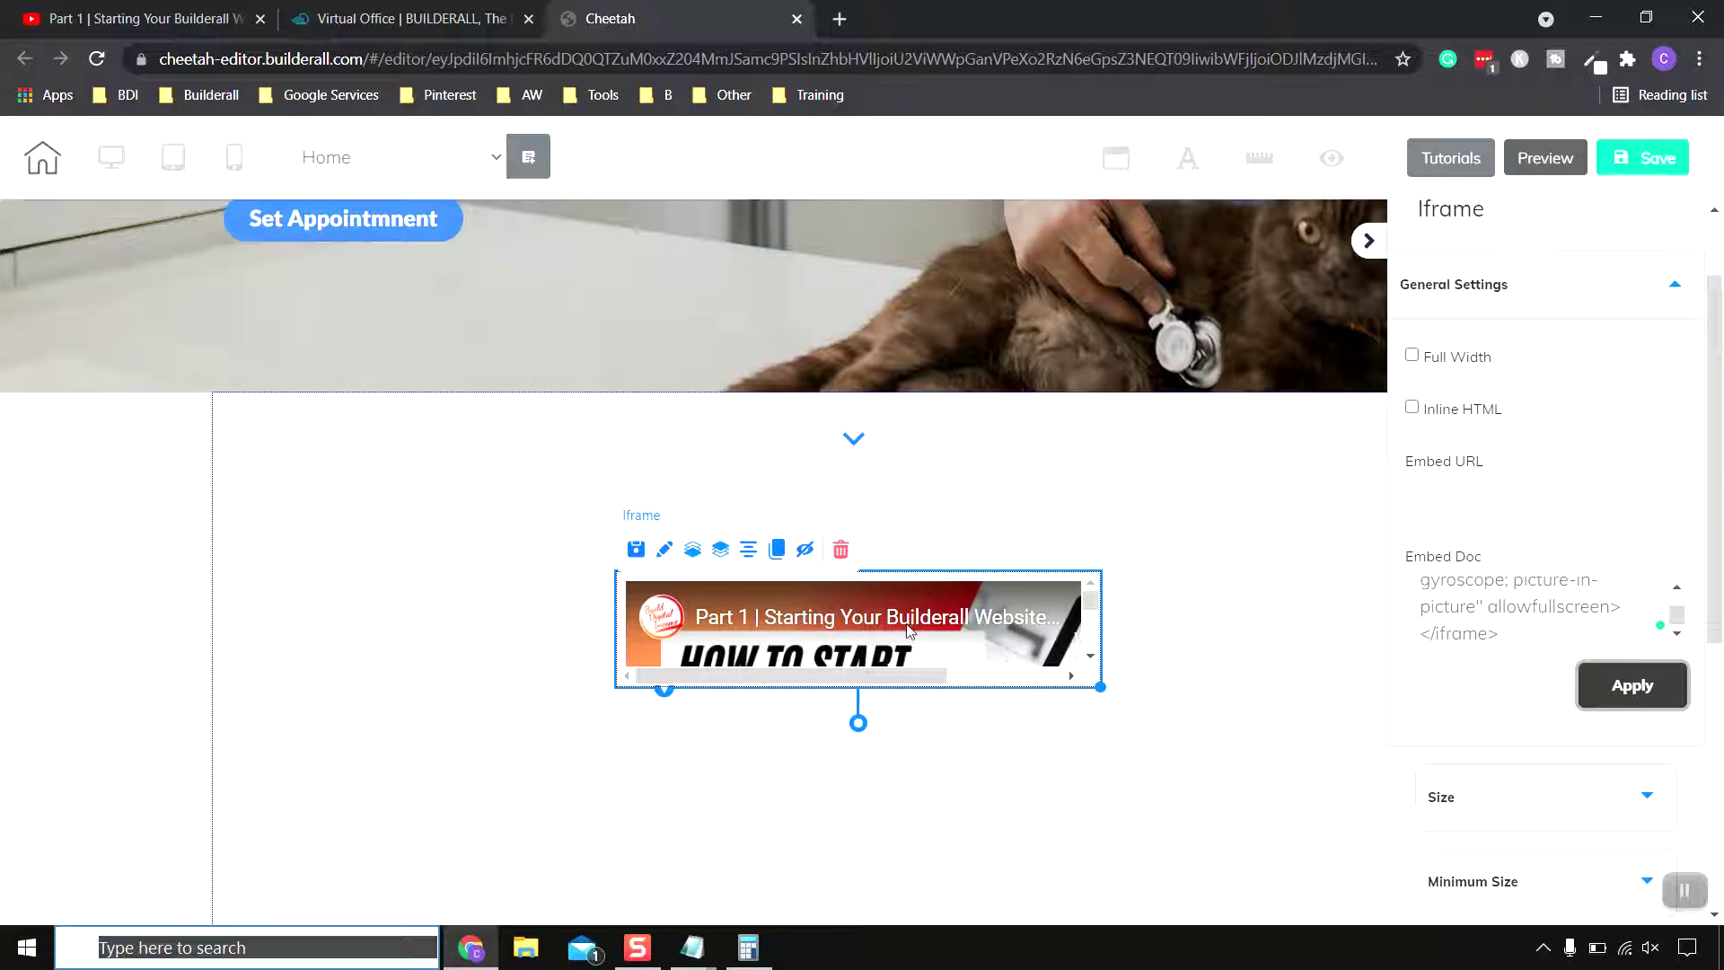
- Enlarge the Iframe until the whole video fits without scrollbars, and centre it in the panel between the two arrows
{"action": "left_click_drag", "start_coordinate": [908, 628], "coordinate": [882, 589]}
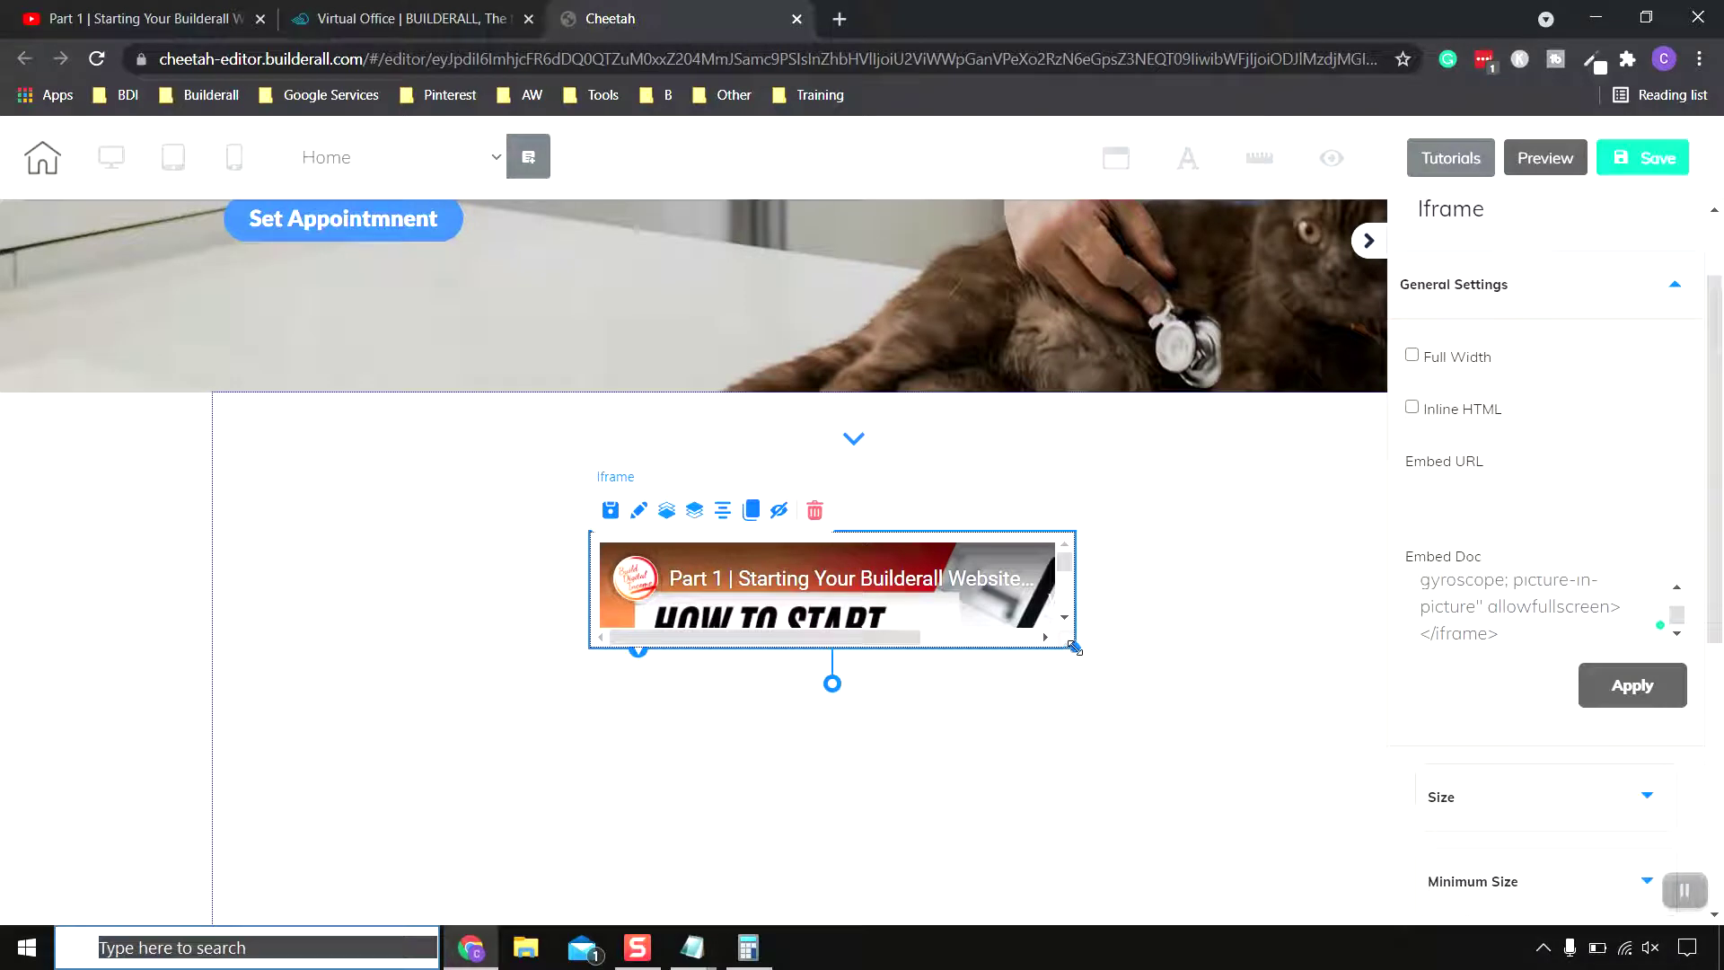
{"action": "left_click_drag", "start_coordinate": [1073, 646], "coordinate": [1257, 791]}
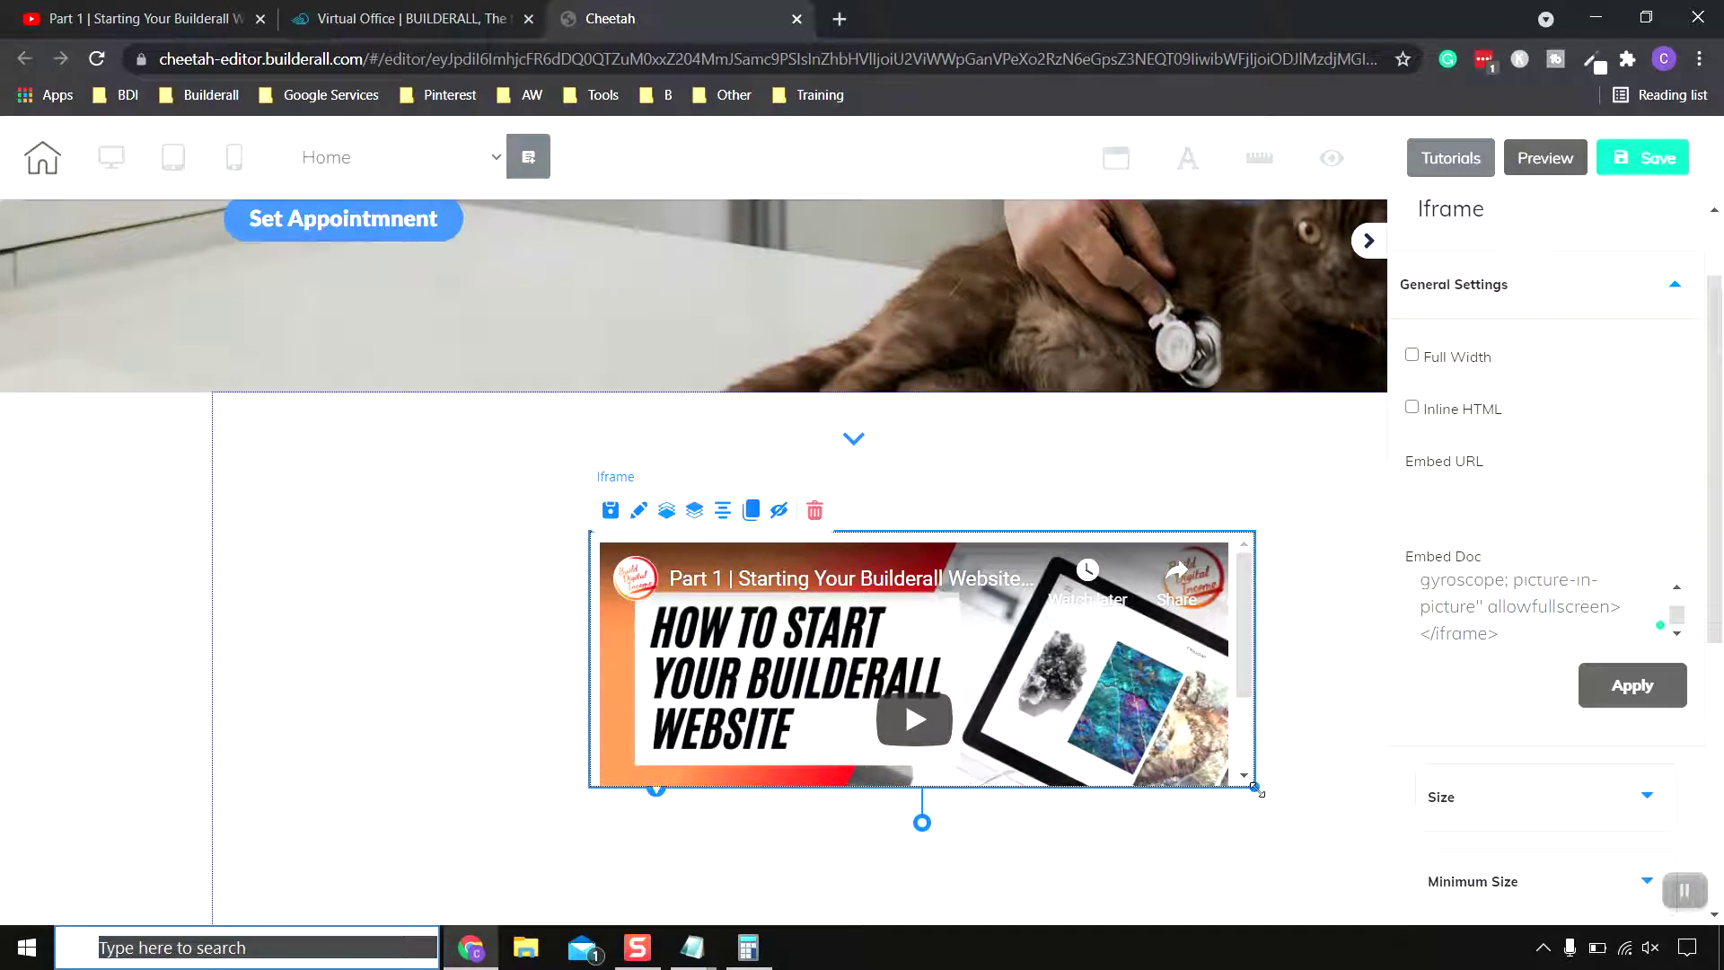
{"action": "left_click_drag", "start_coordinate": [1256, 788], "coordinate": [1243, 909]}
{"action": "left_click_drag", "start_coordinate": [1120, 808], "coordinate": [1045, 737]}
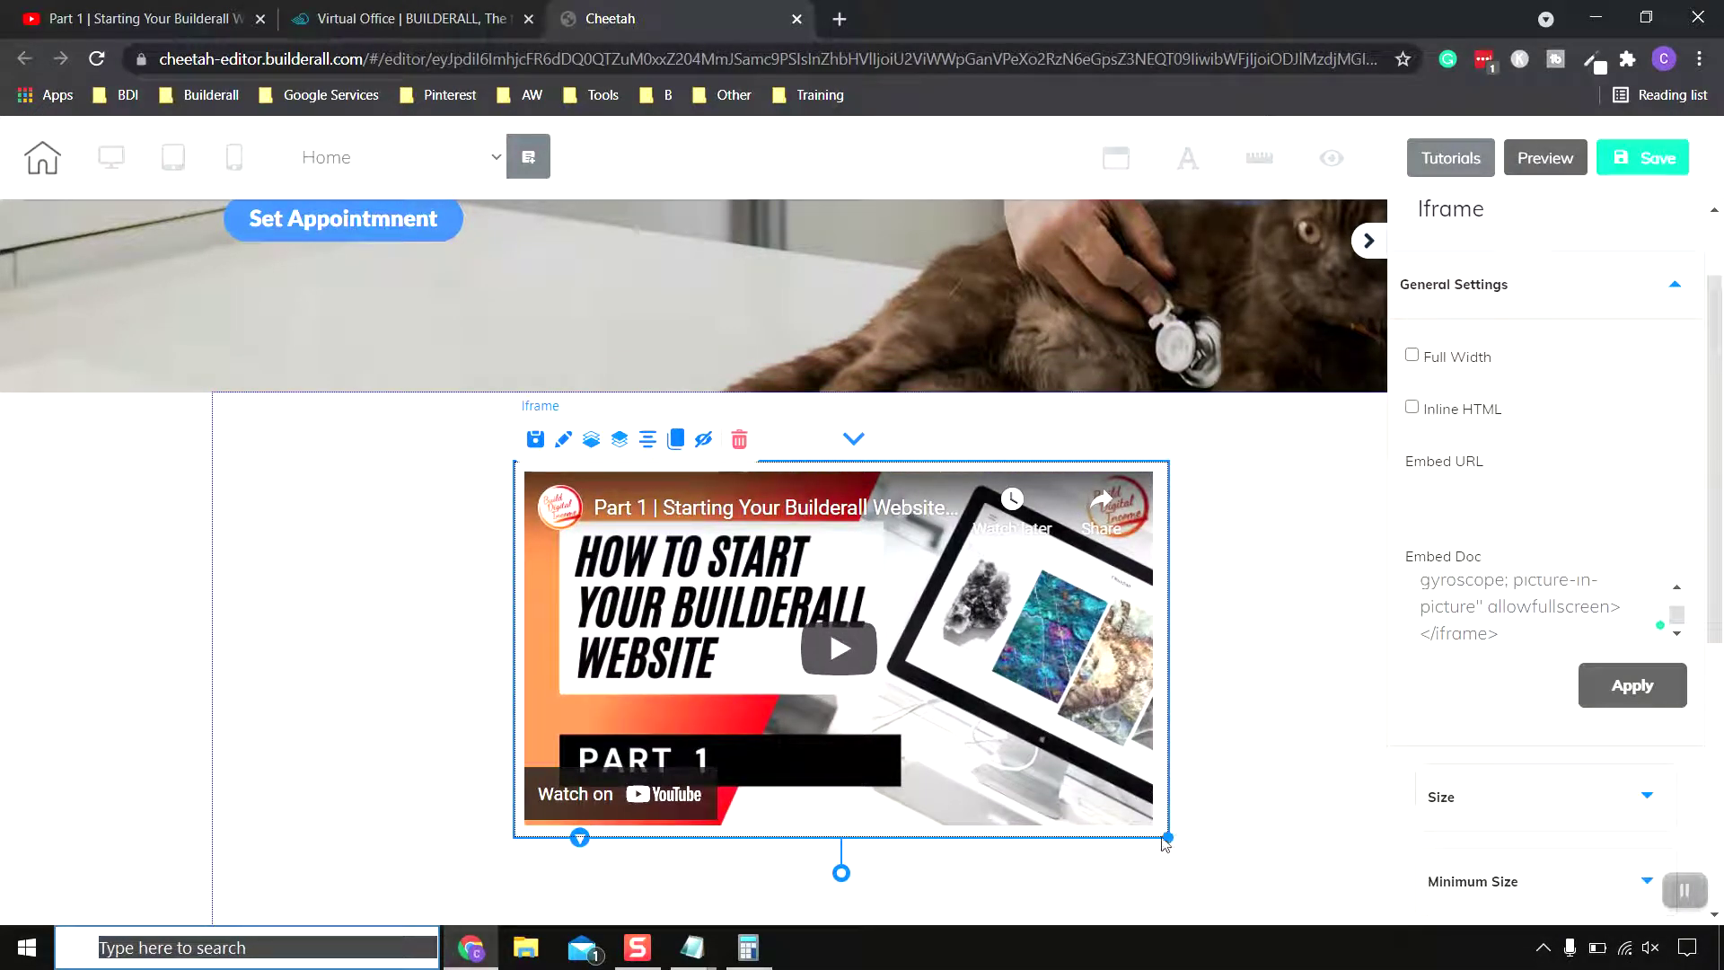
{"action": "left_click_drag", "start_coordinate": [1164, 842], "coordinate": [1135, 801]}
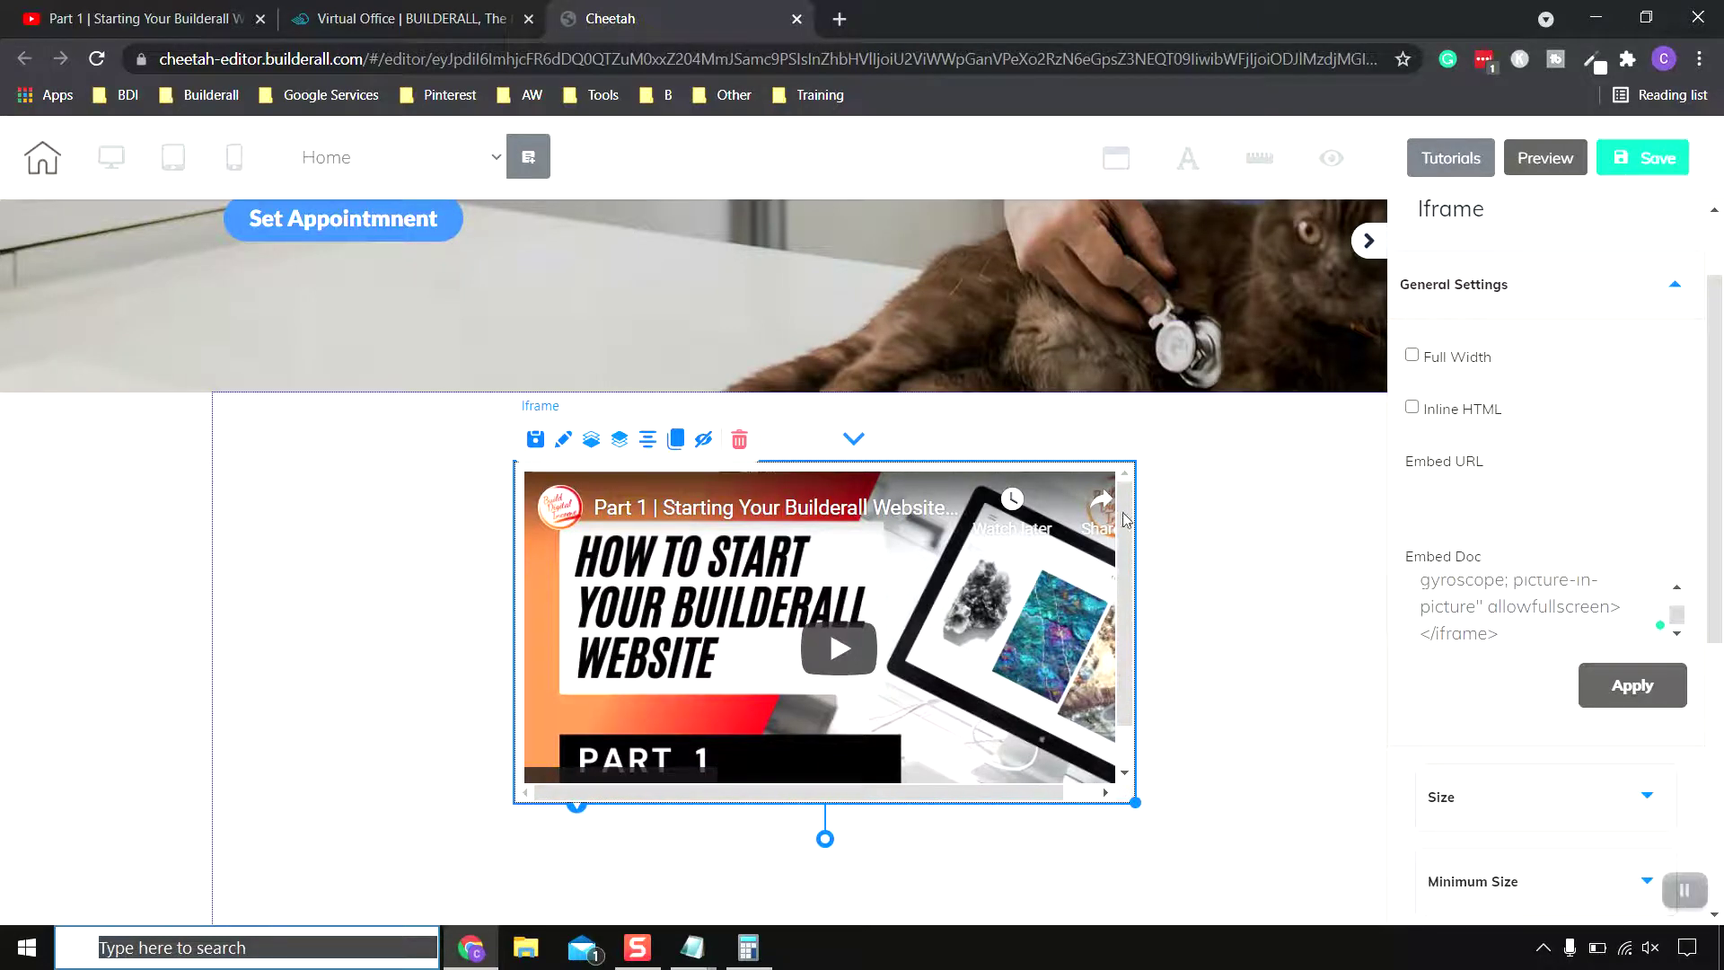
{"action": "left_click_drag", "start_coordinate": [1127, 711], "coordinate": [1120, 671]}
{"action": "left_click_drag", "start_coordinate": [1137, 807], "coordinate": [1161, 837]}
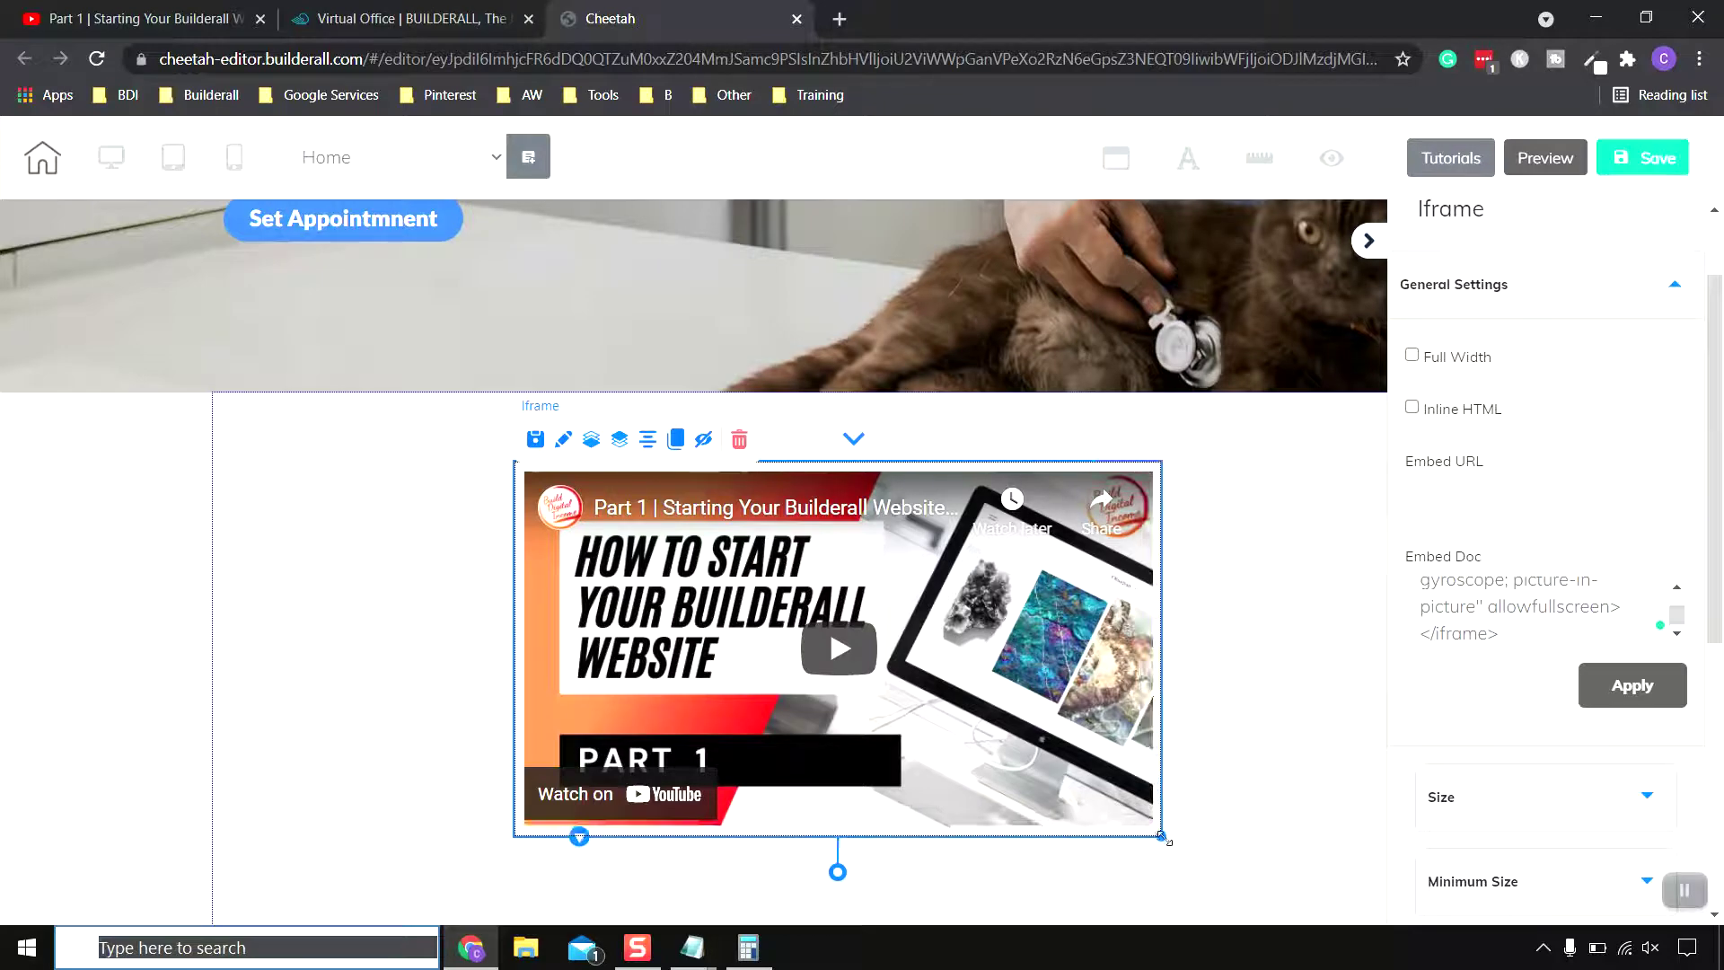
{"action": "scroll", "coordinate": [1281, 635], "scroll_direction": "down", "scroll_amount": 2}
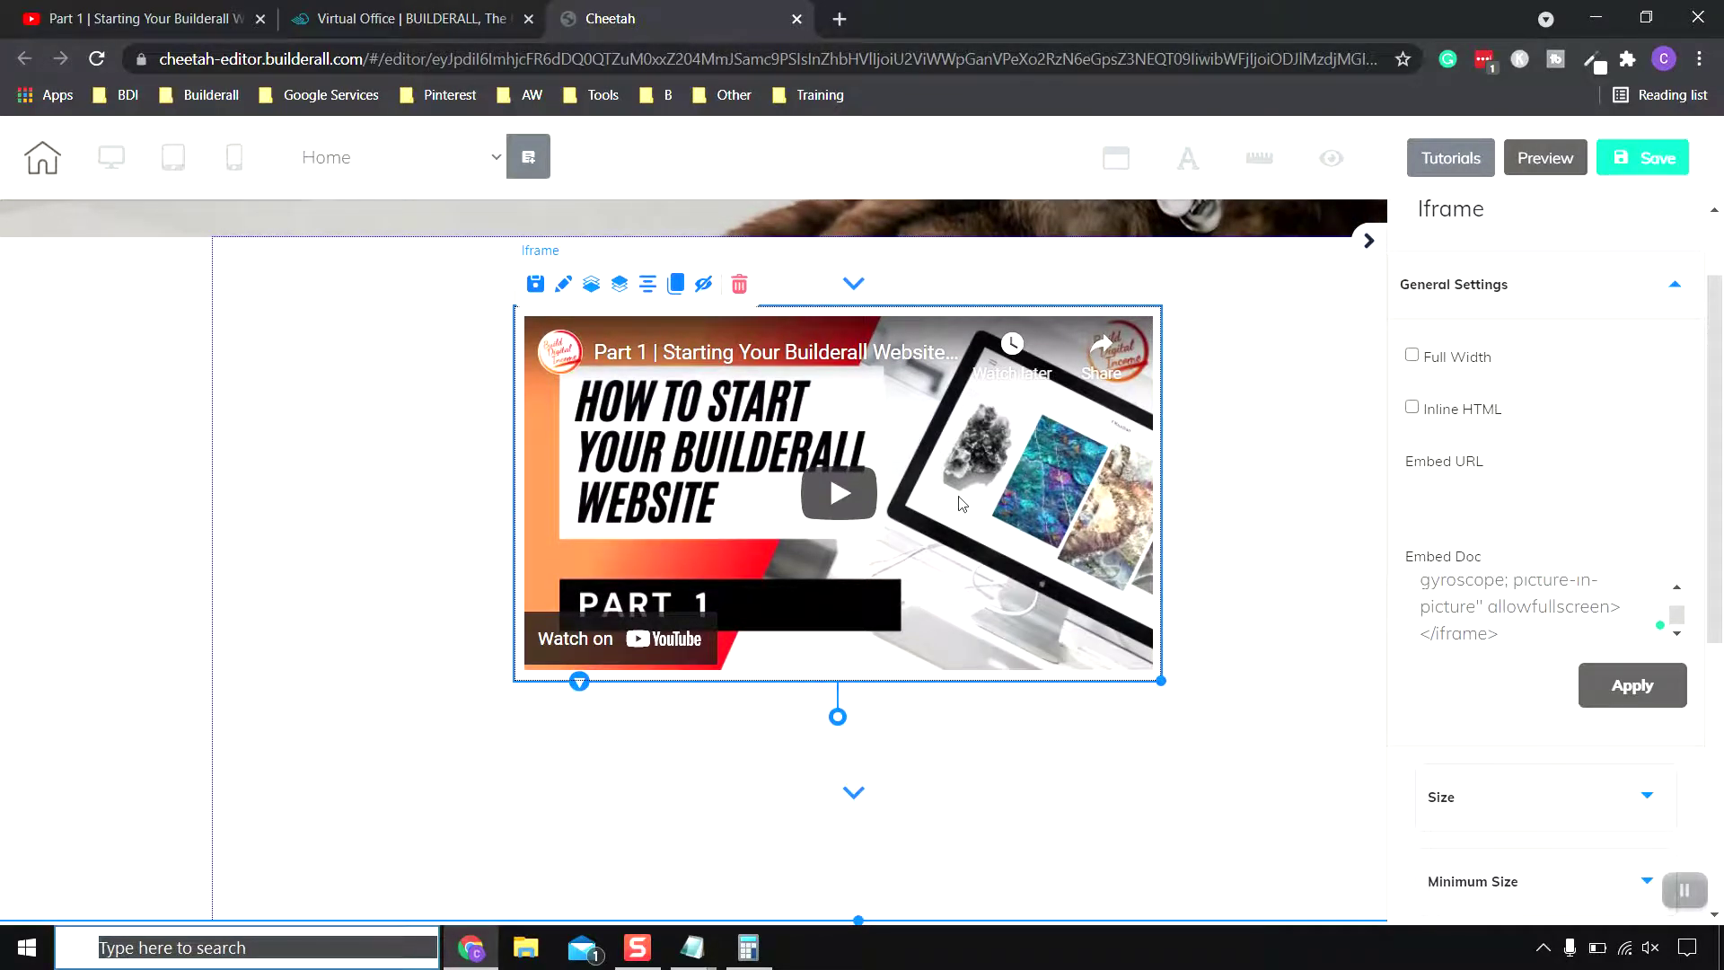
{"action": "left_click_drag", "start_coordinate": [960, 503], "coordinate": [978, 556]}
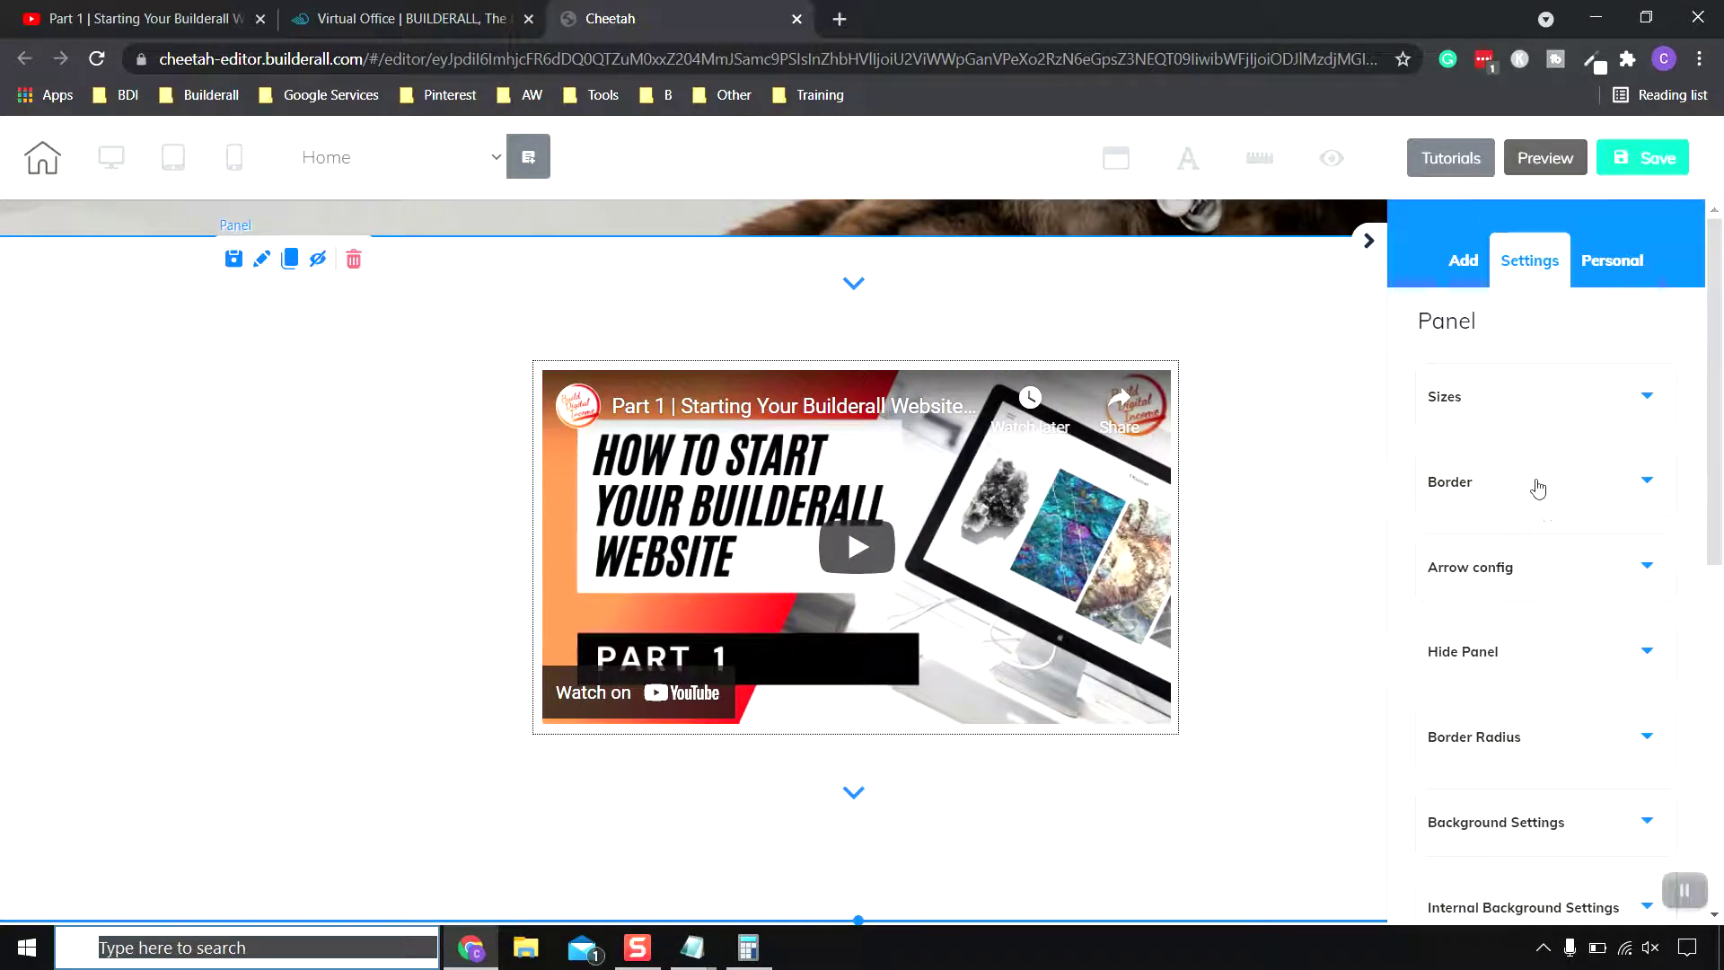
- Save and publish the site with the Iframe video, and open the live website at that section
{"action": "left_click", "coordinate": [1642, 158]}
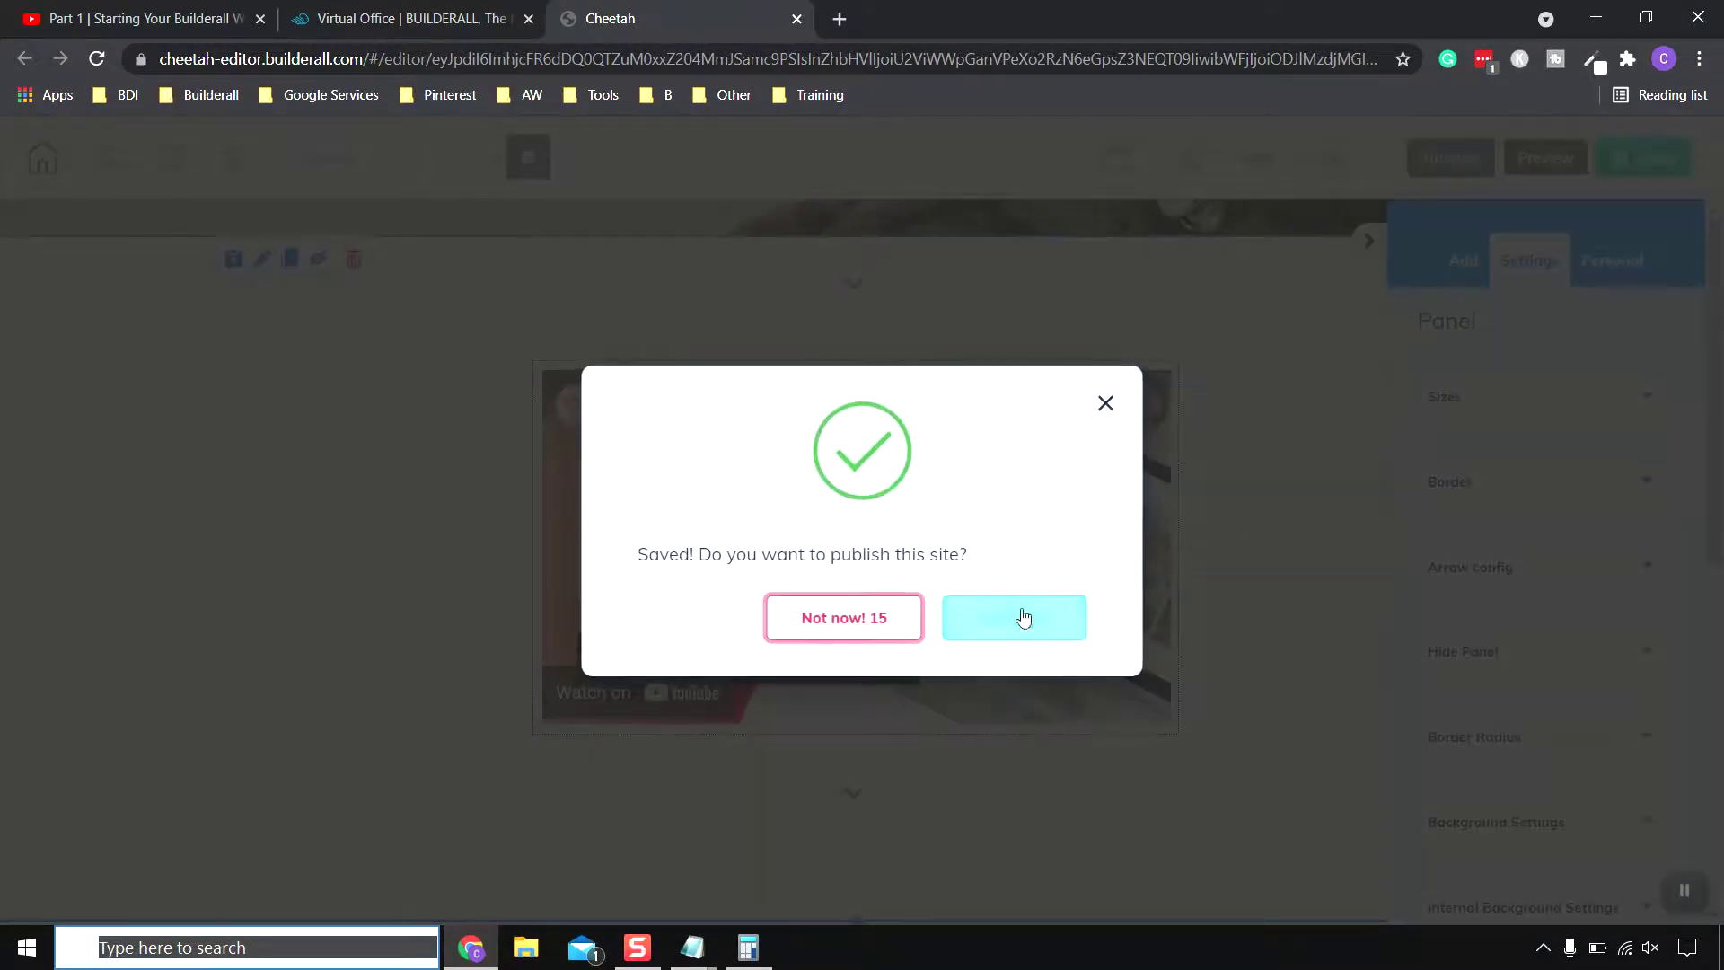
{"action": "left_click", "coordinate": [1020, 618]}
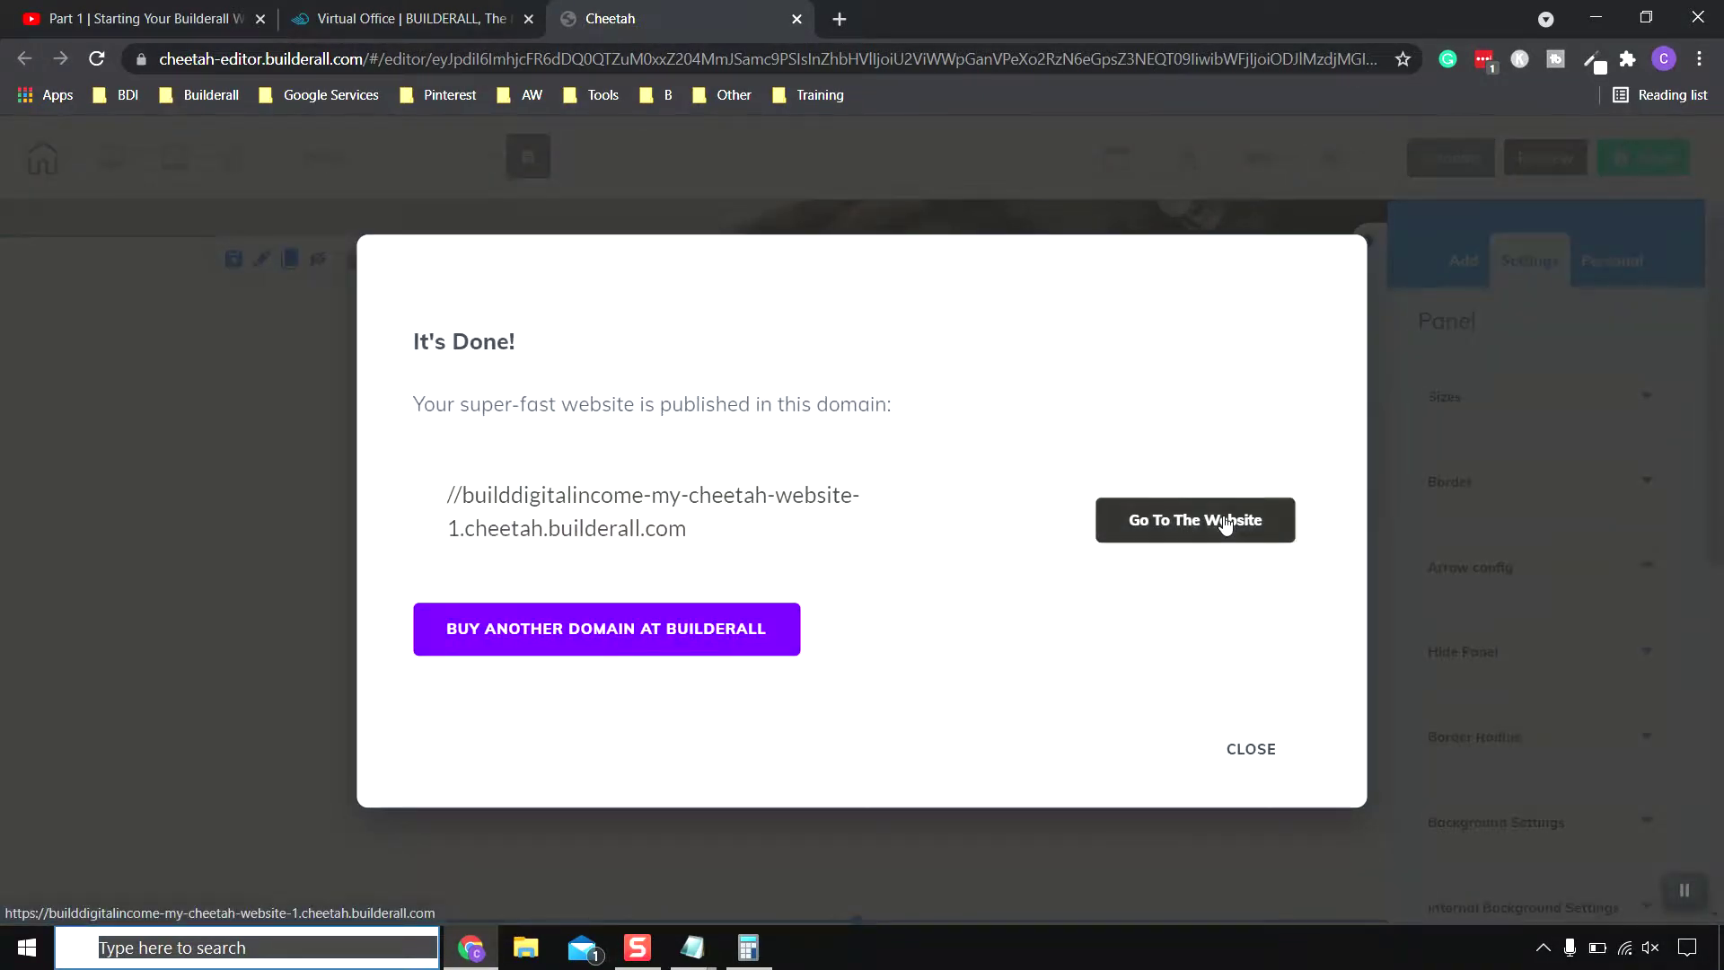
{"action": "left_click", "coordinate": [1223, 515]}
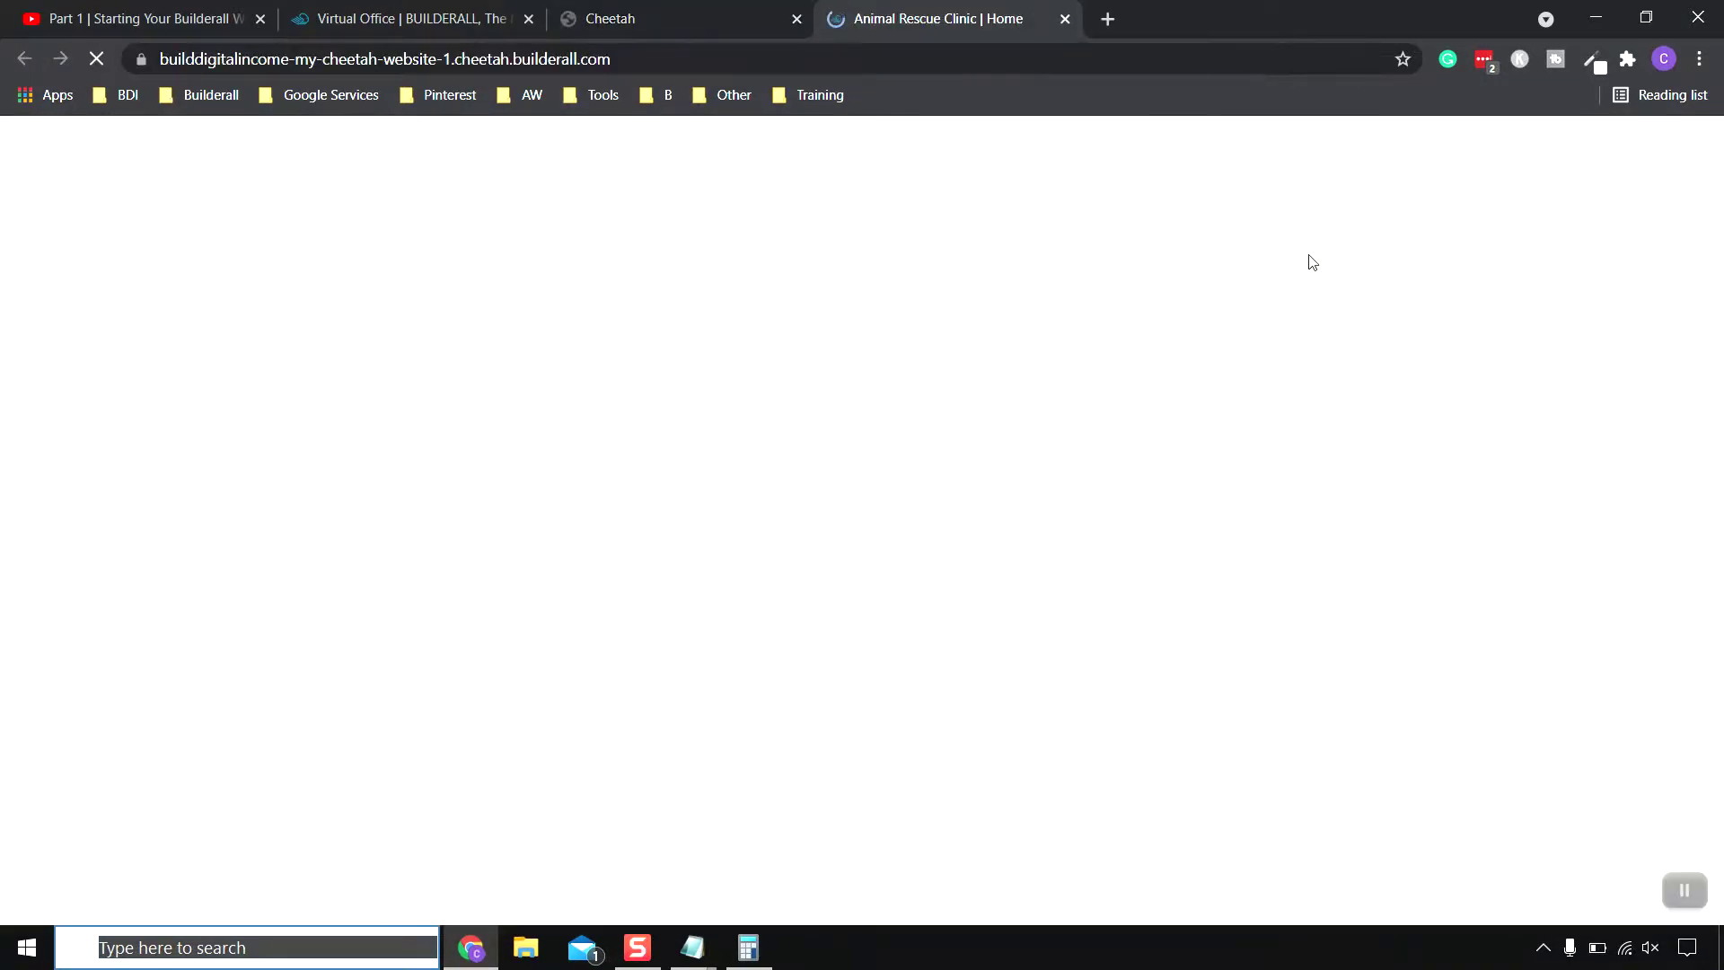
{"action": "scroll", "coordinate": [1246, 431], "scroll_direction": "down", "scroll_amount": 5}
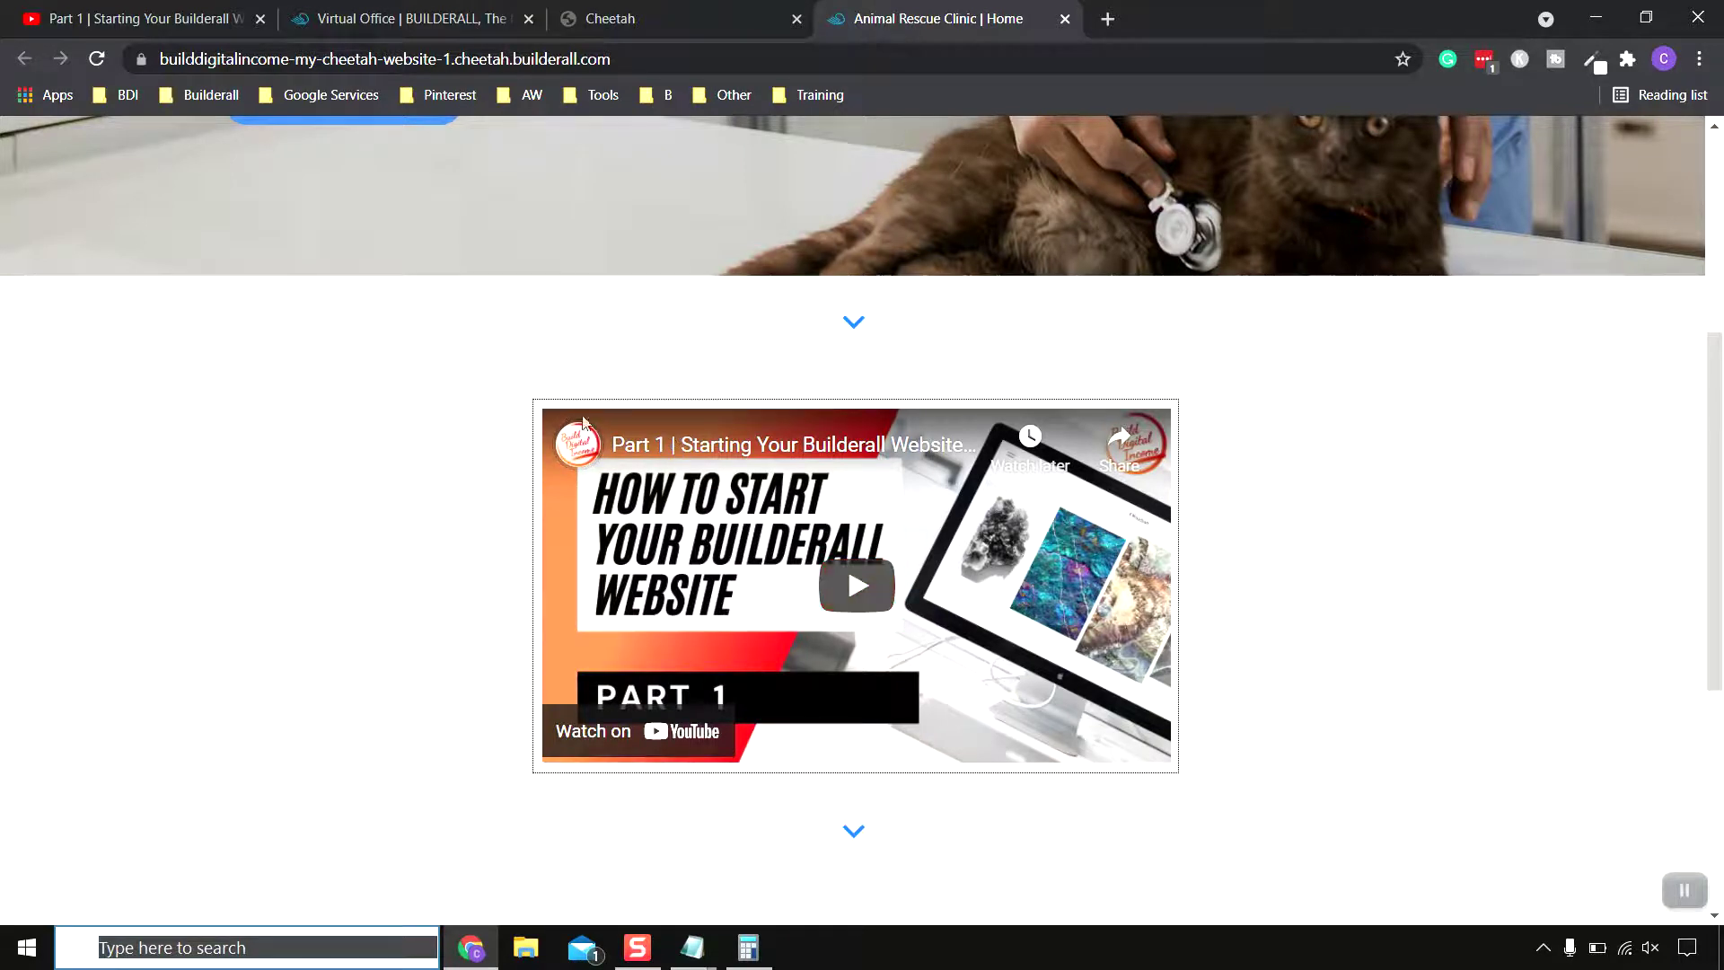
- Play and pause the Iframe video on the live page to check it, and dismiss the coupon popup
{"action": "mouse_move", "coordinate": [579, 429]}
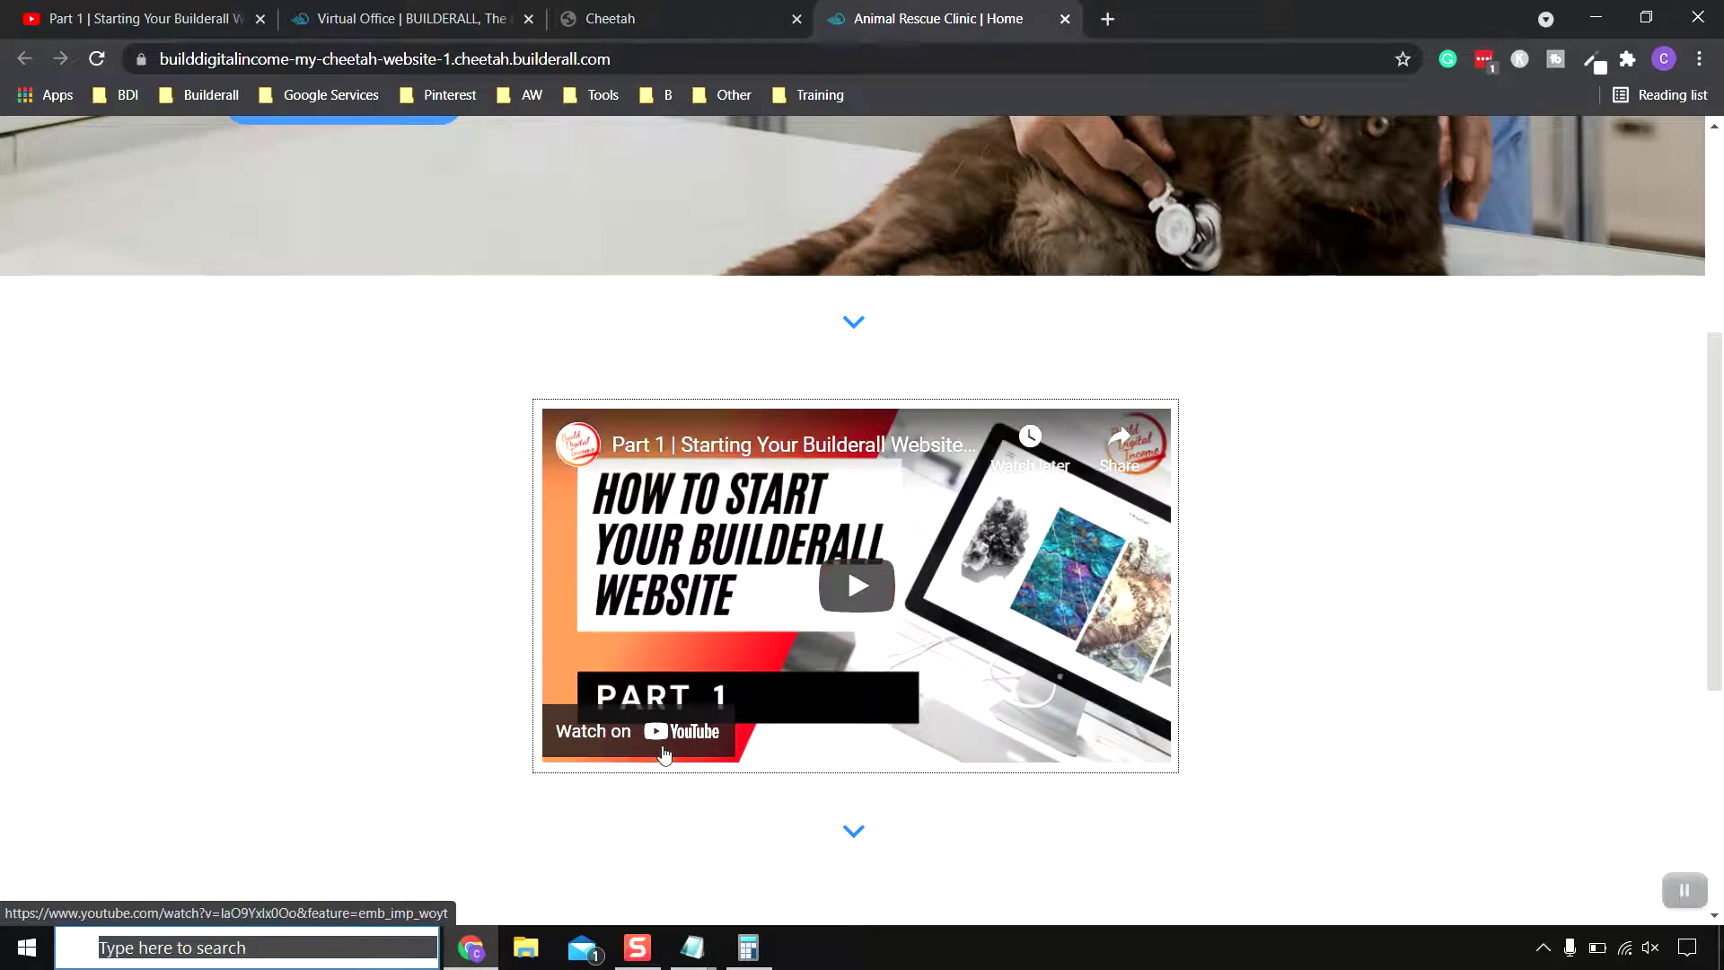
{"action": "left_click", "coordinate": [854, 588]}
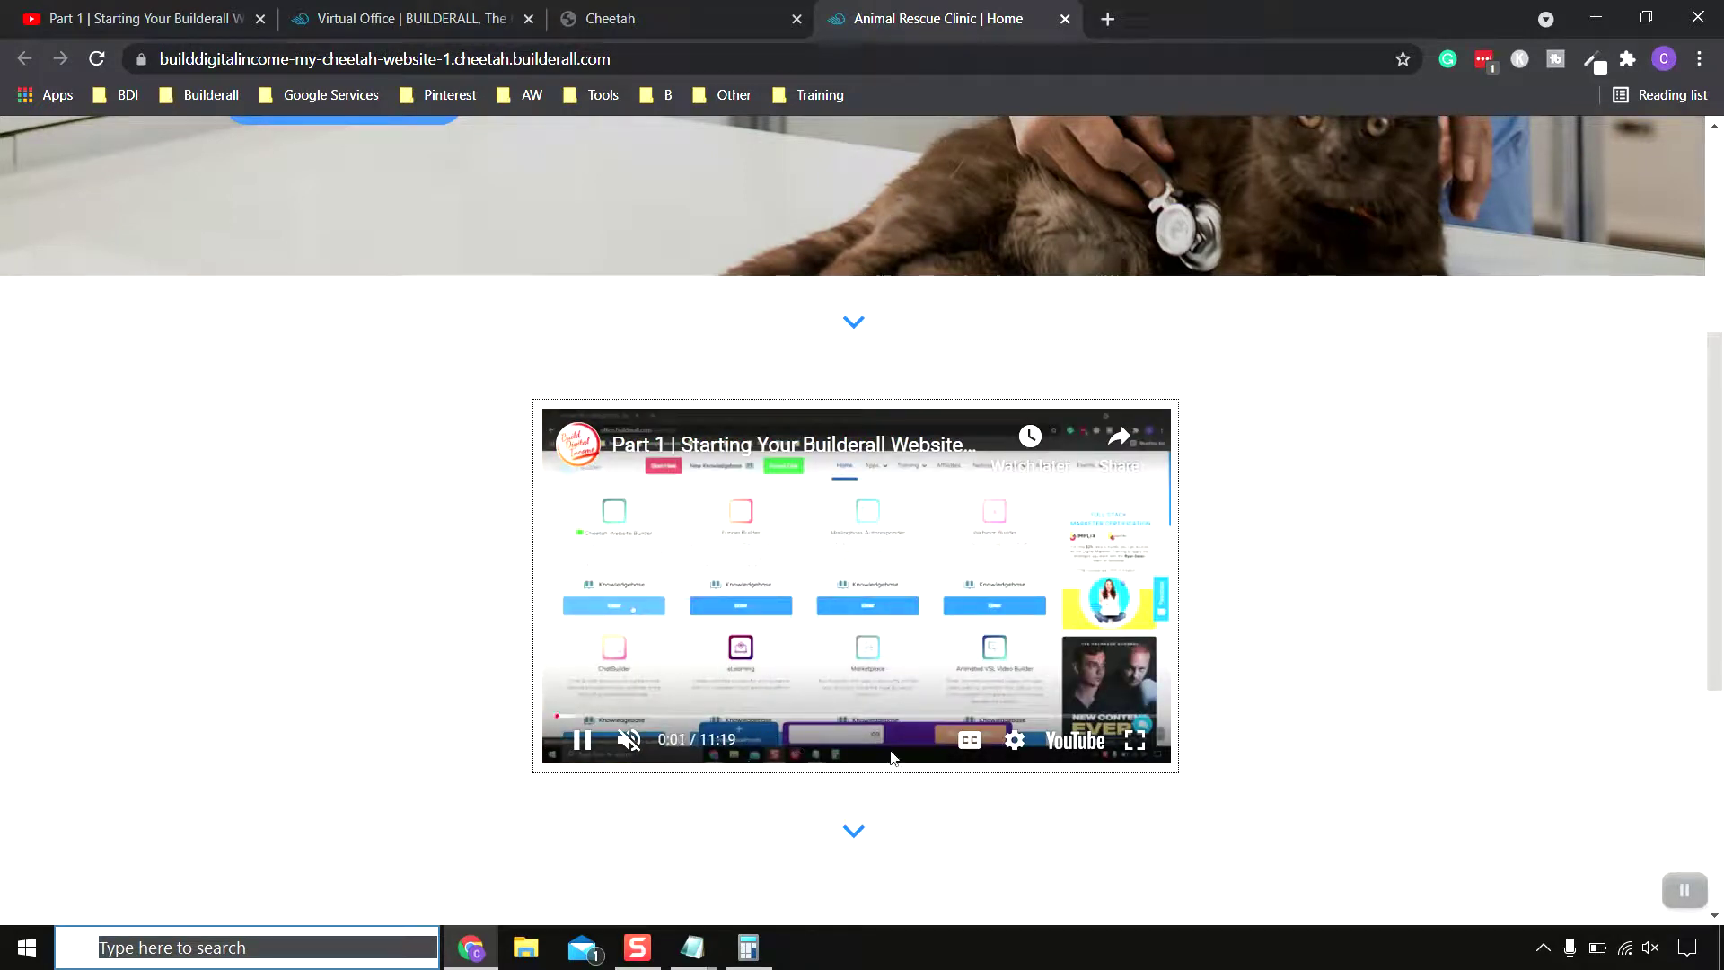
{"action": "left_click", "coordinate": [864, 580]}
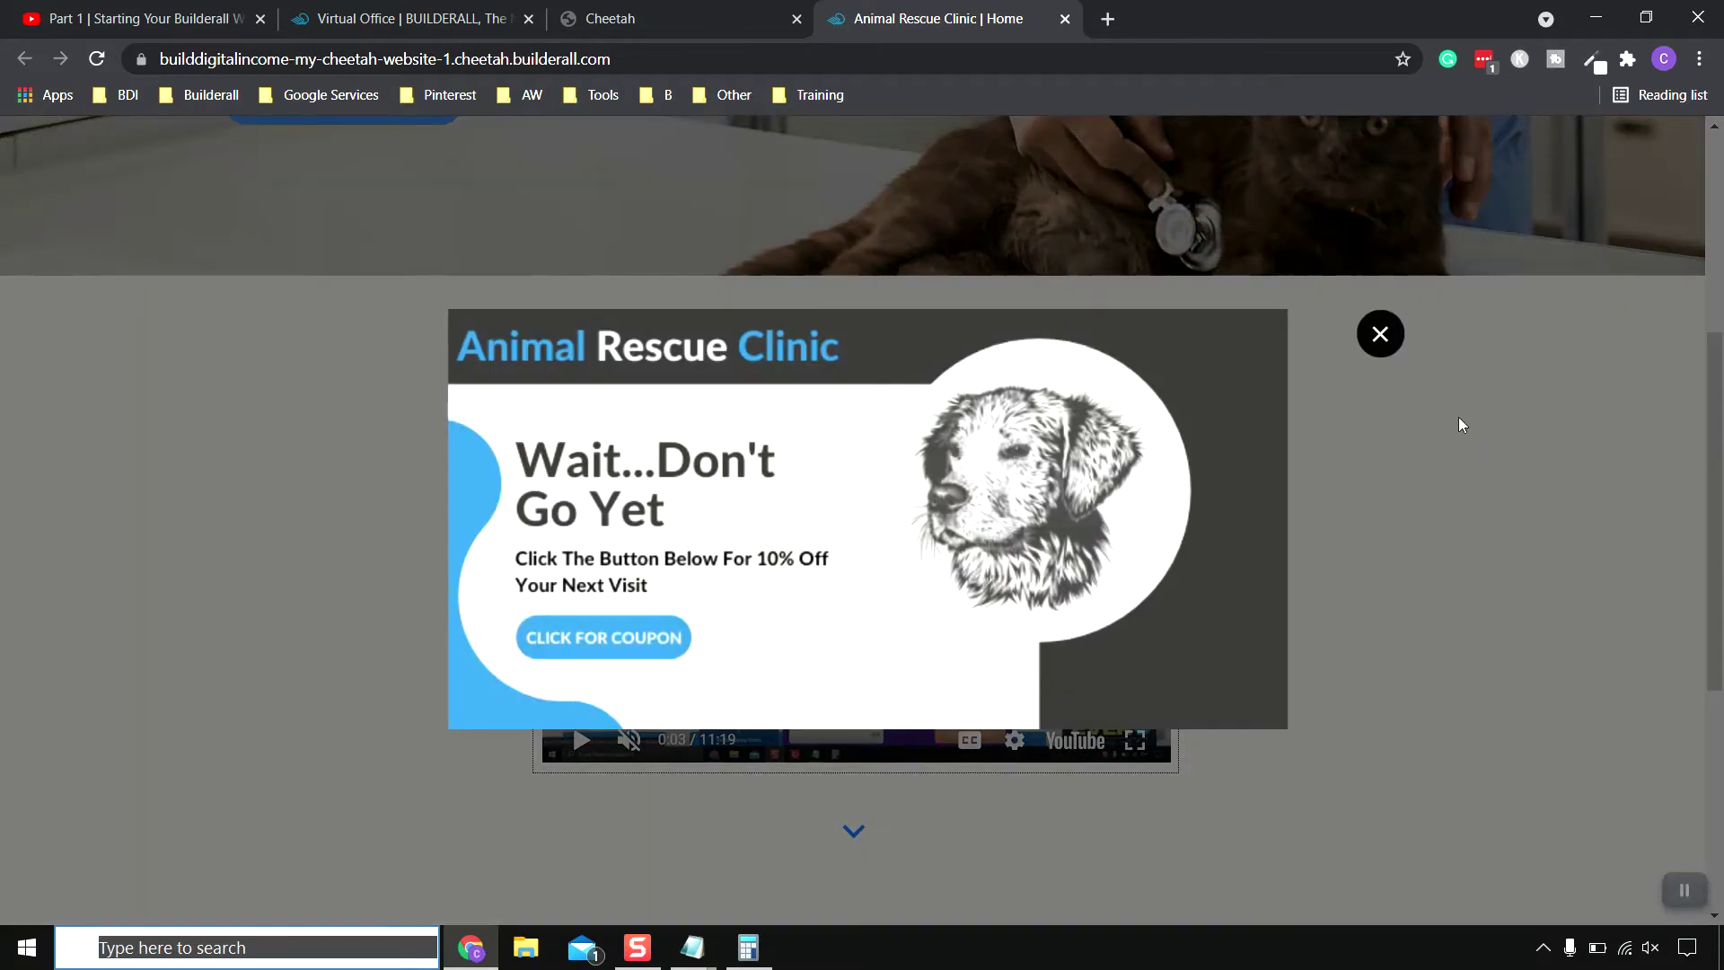
{"action": "left_click", "coordinate": [1395, 342]}
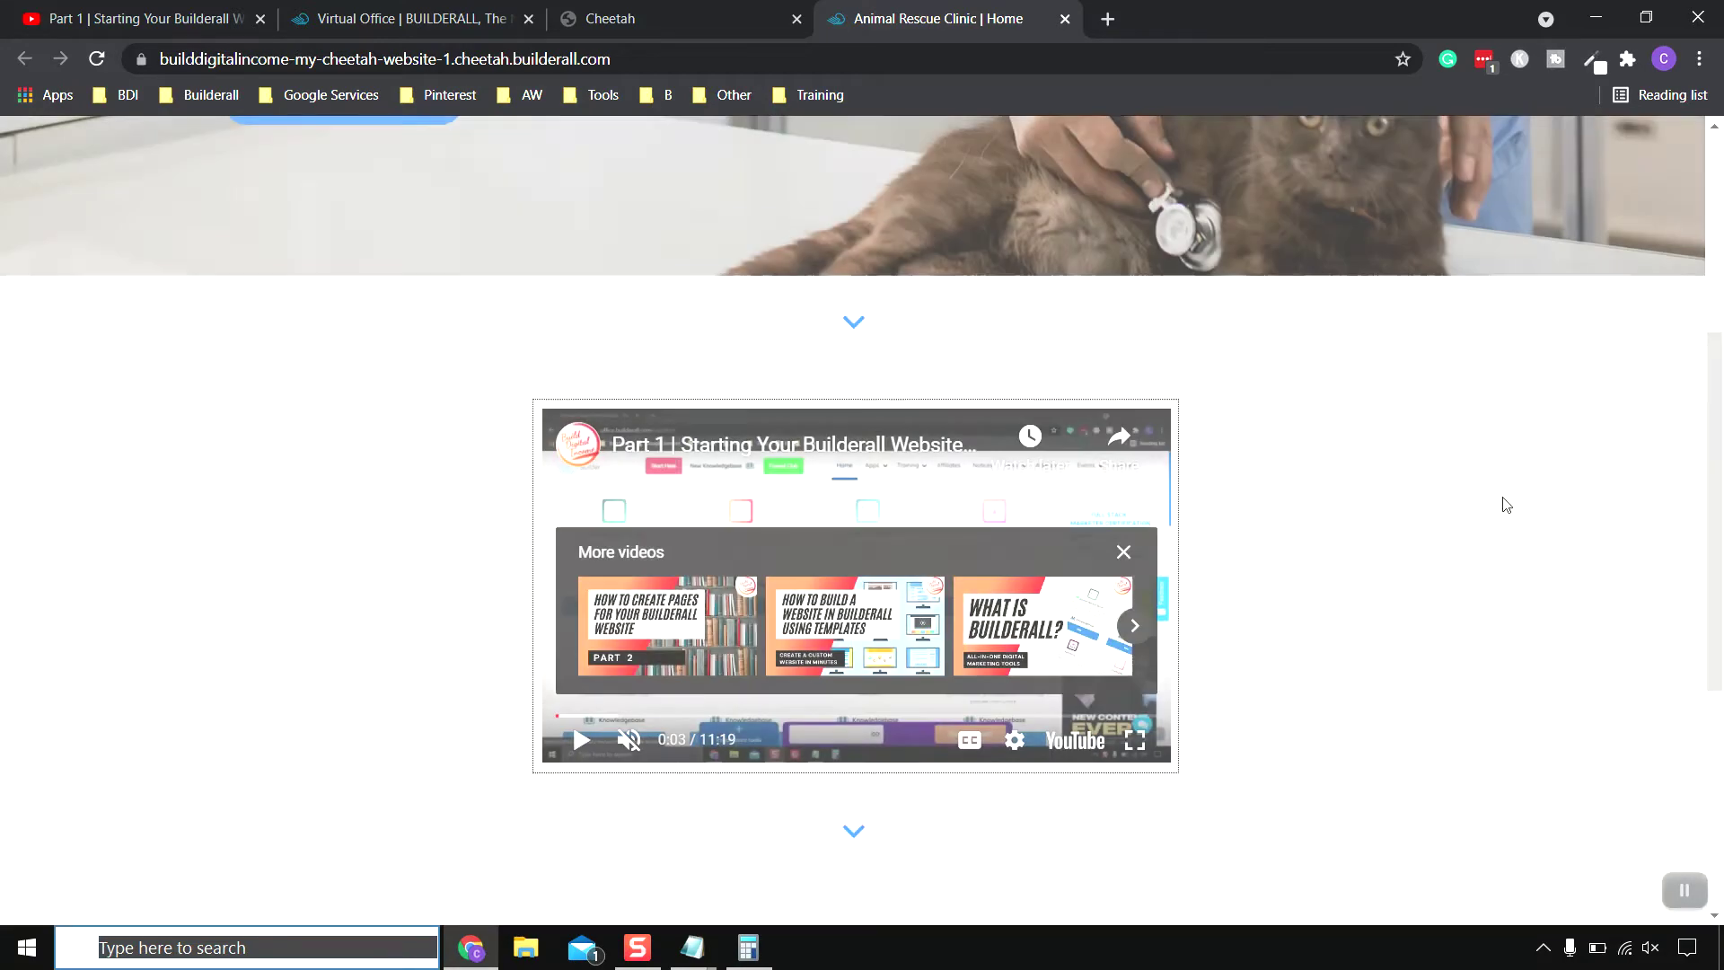